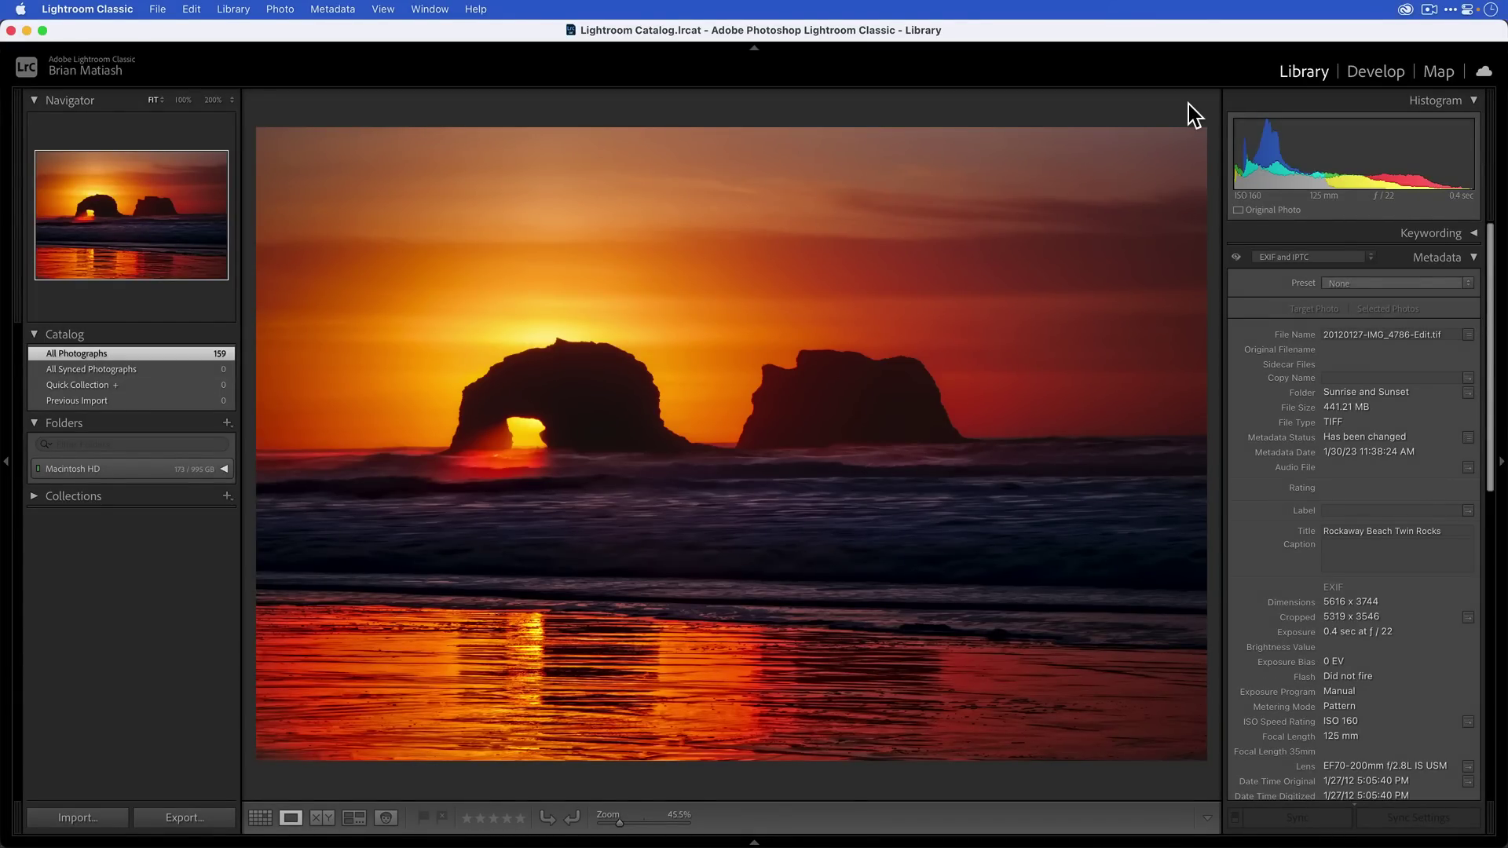
Step: In Lightroom Classic's External Editing preferences, keep Adobe Photoshop (Beta) as the editing version
click(1052, 32)
click(110, 11)
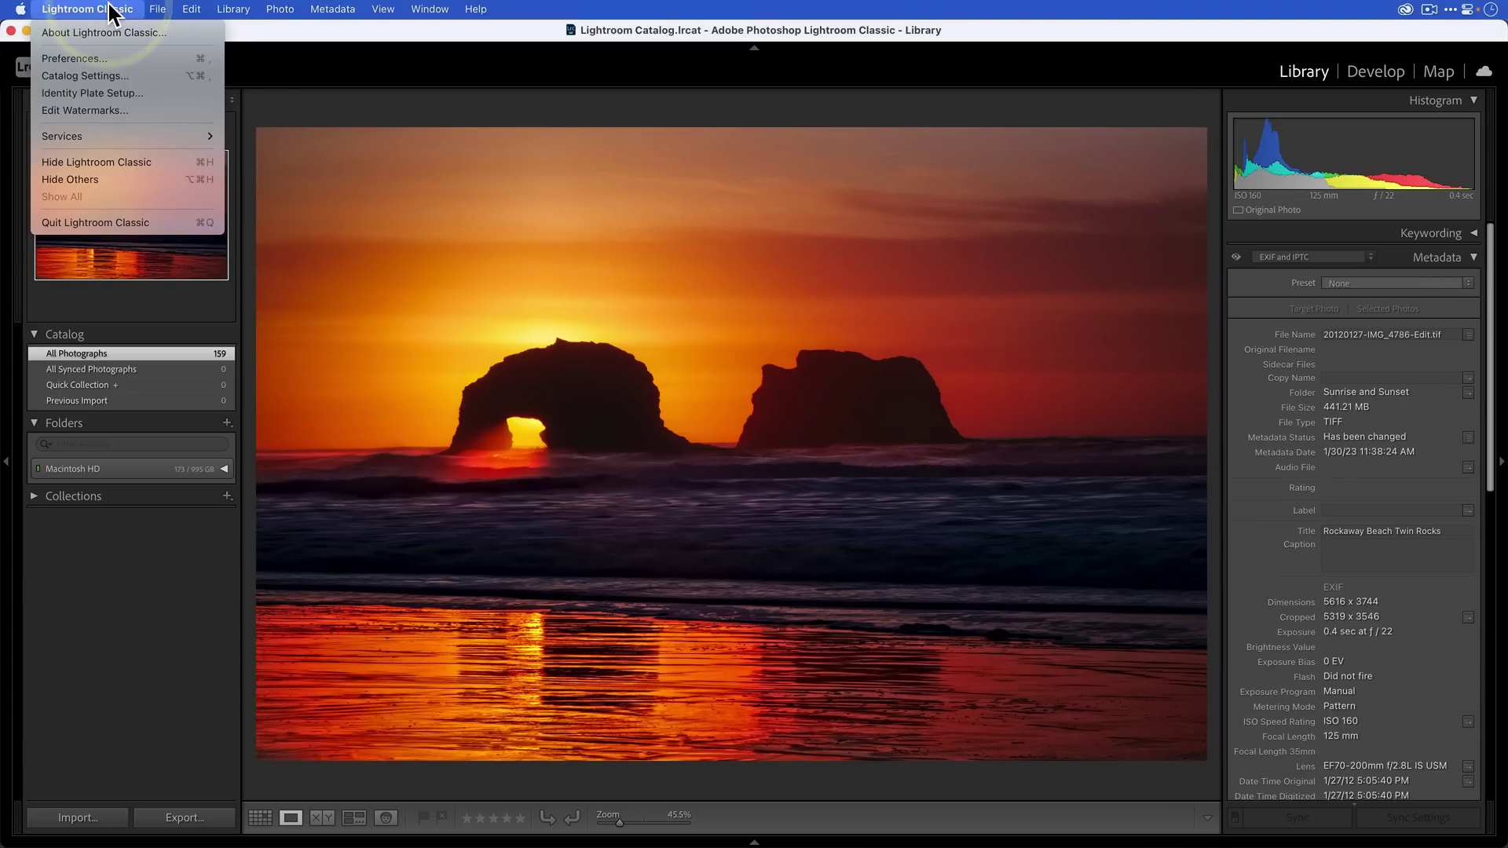
click(119, 58)
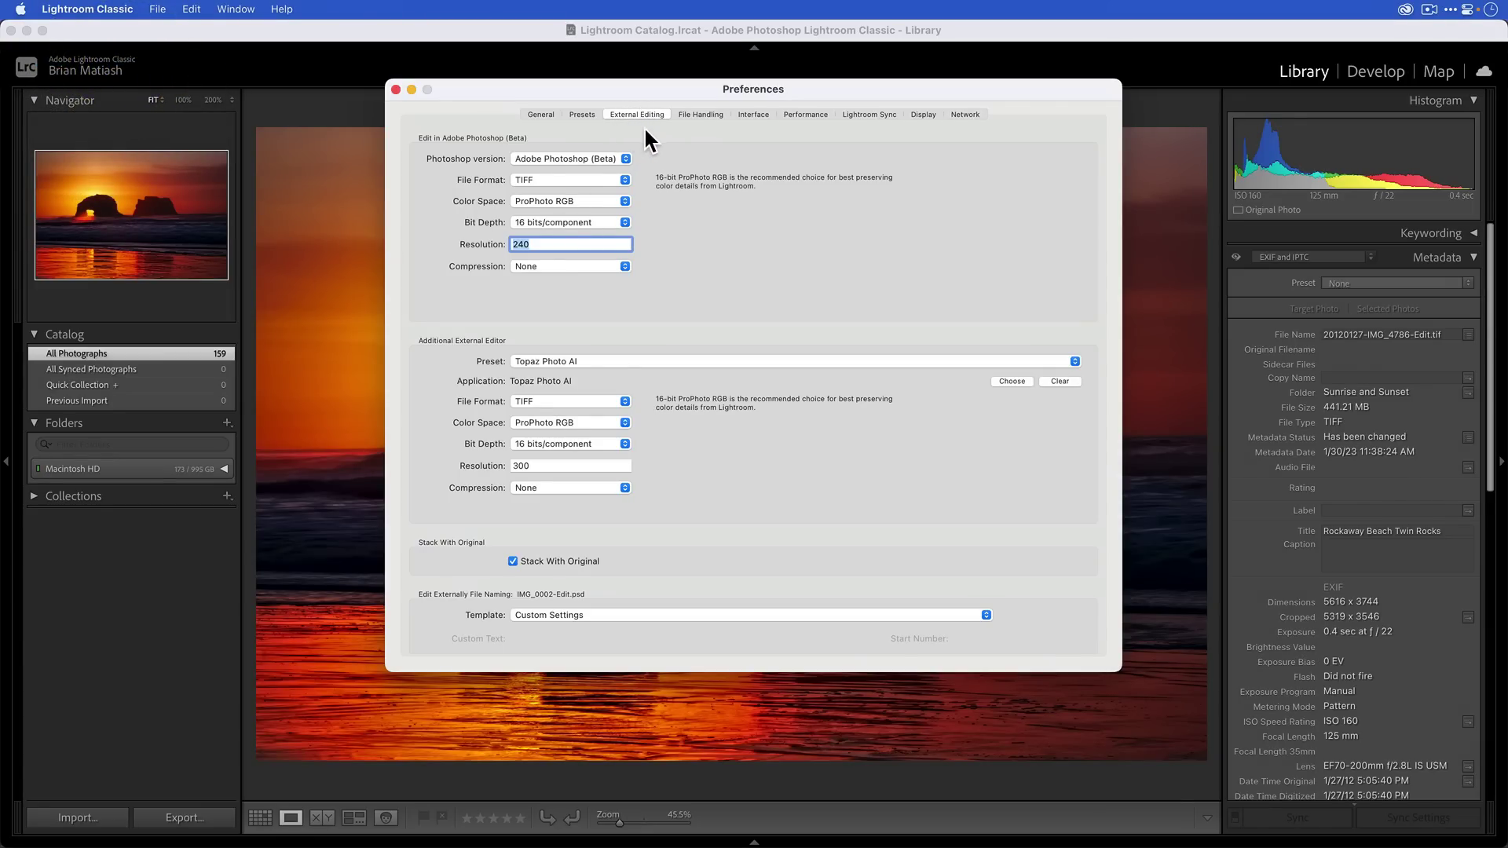
click(626, 159)
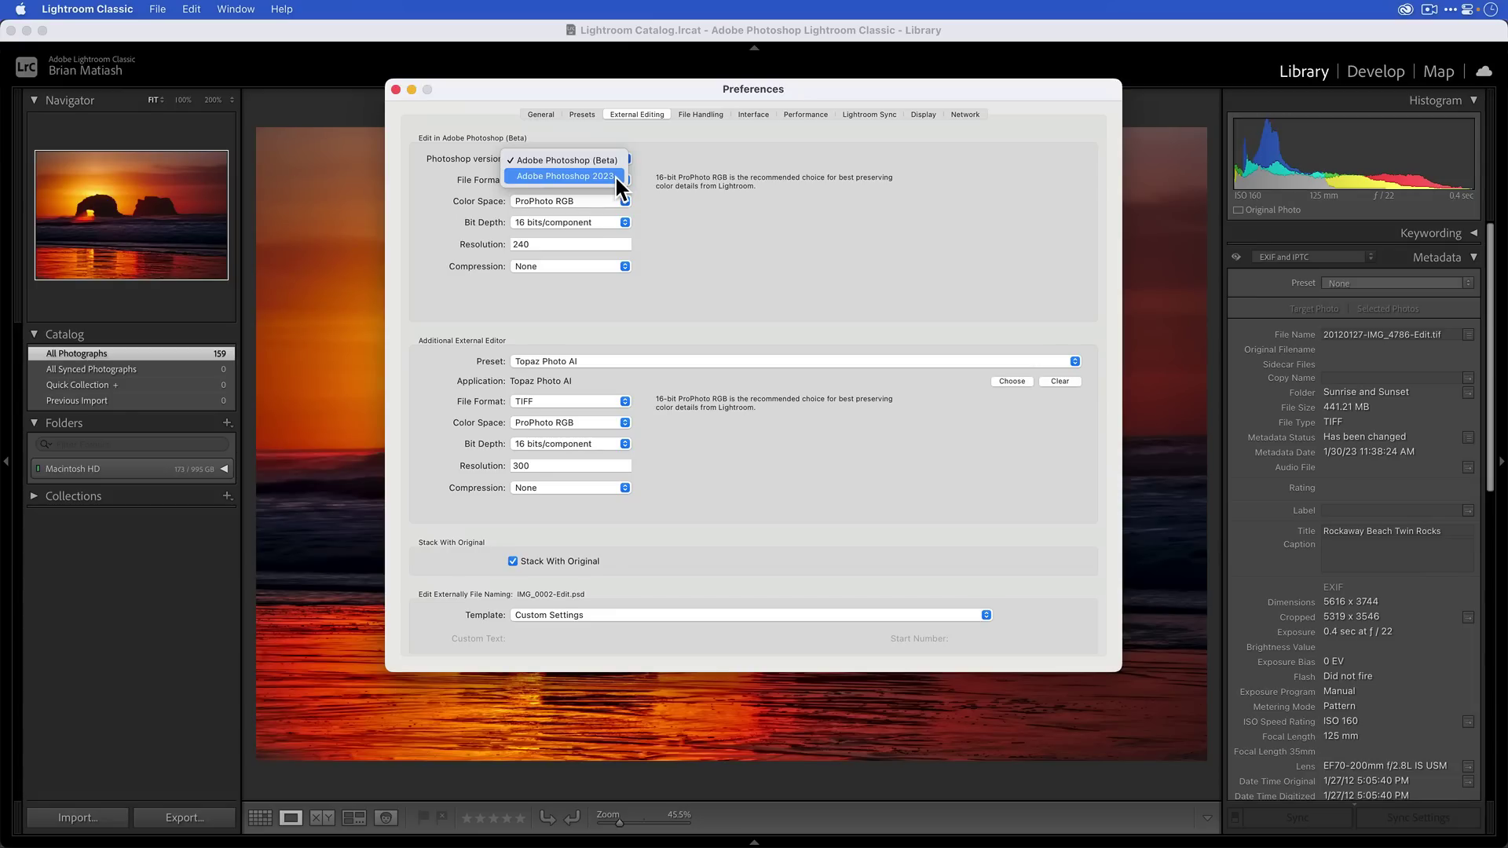
click(666, 176)
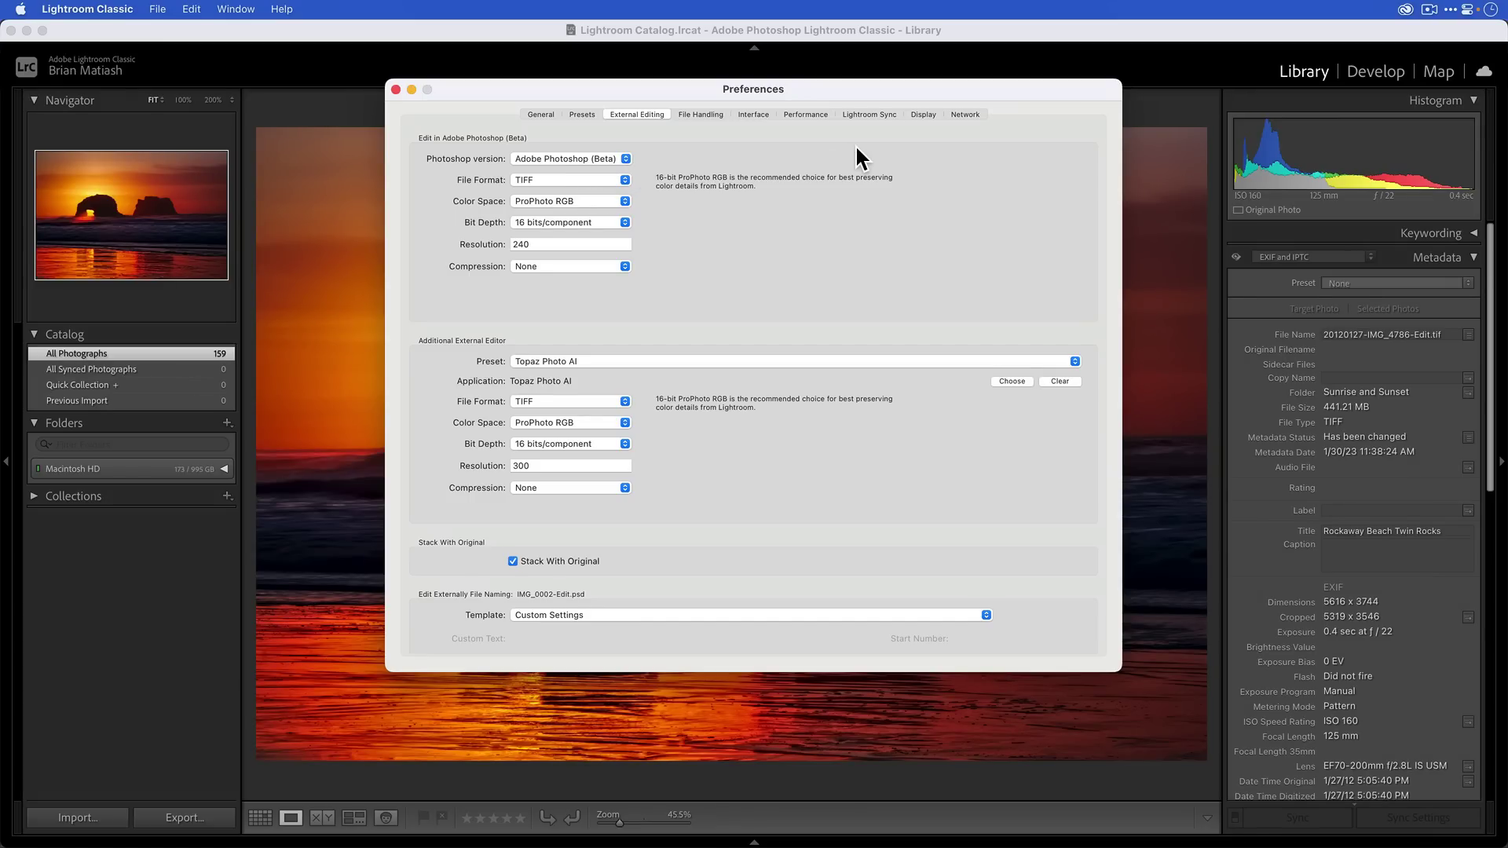
Step: Check Creative Cloud's Beta apps list to confirm Photoshop (Beta) is installed and up to date
click(1403, 9)
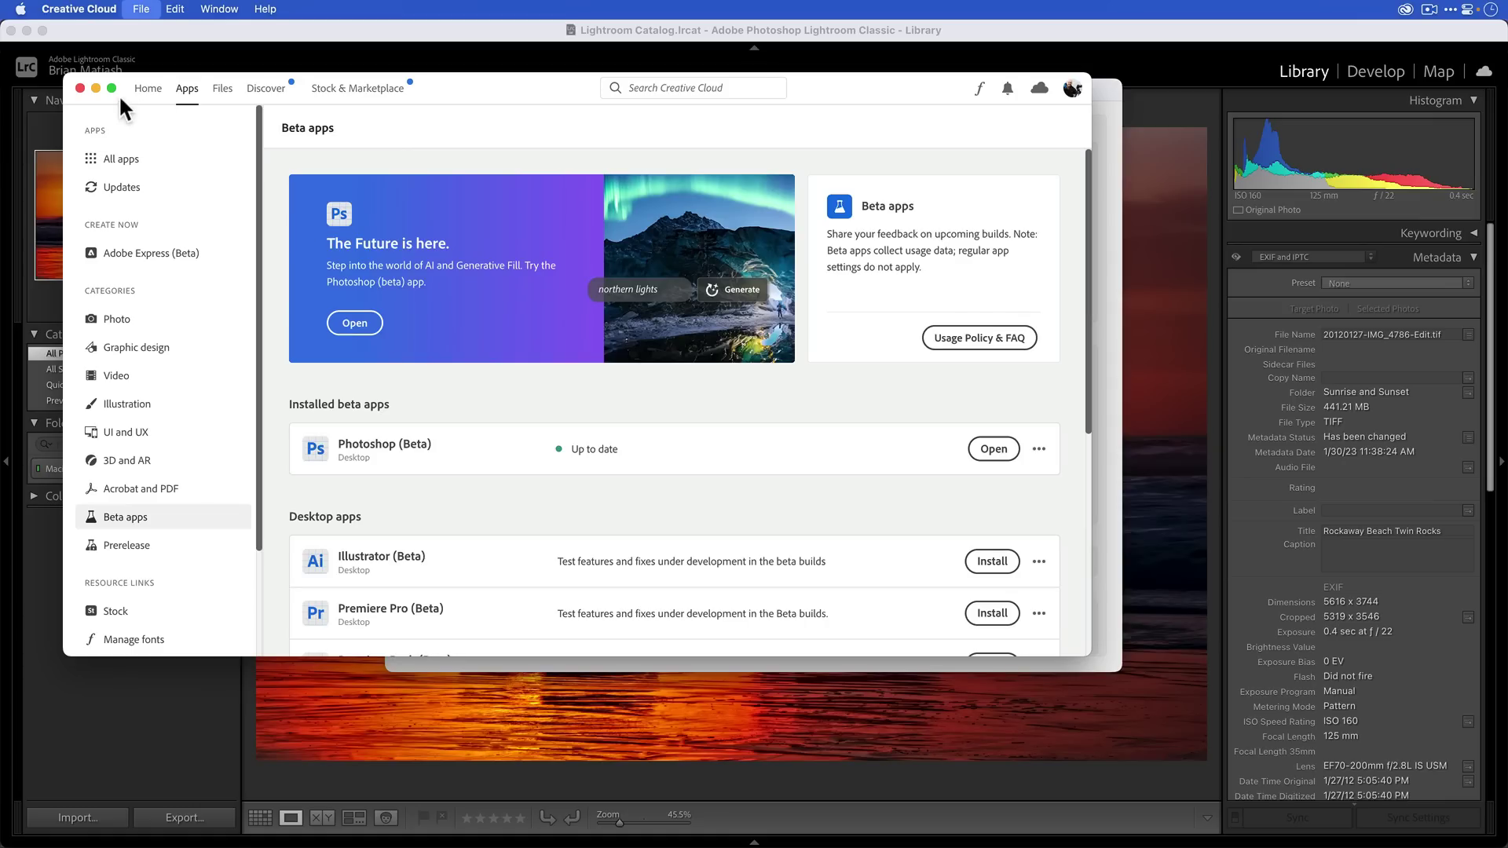
Step: Leave Creative Cloud, reconfirm Photoshop (Beta) in the version popup, and close Preferences
click(81, 85)
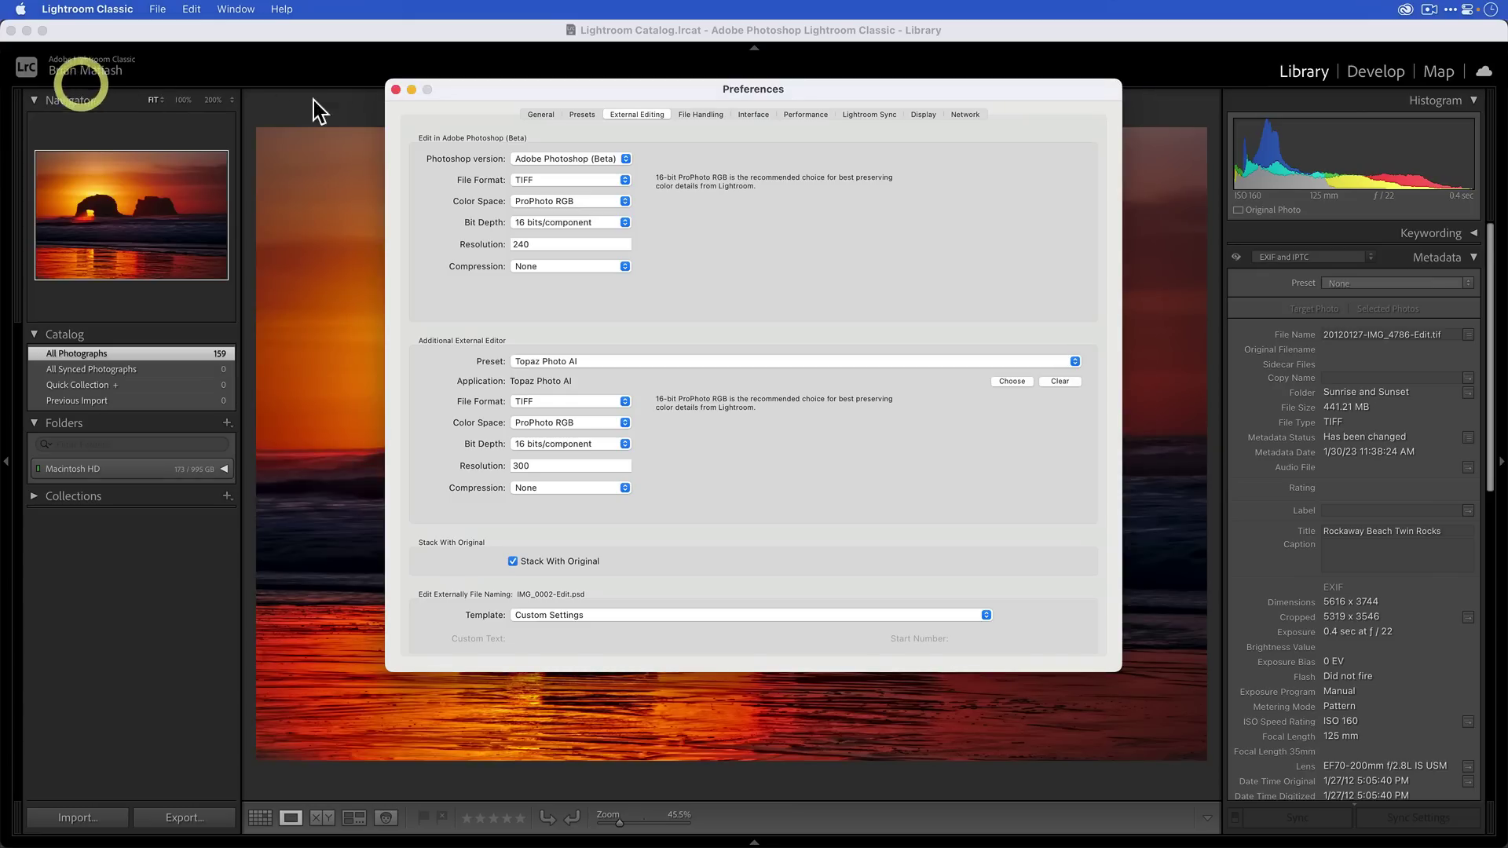
click(560, 157)
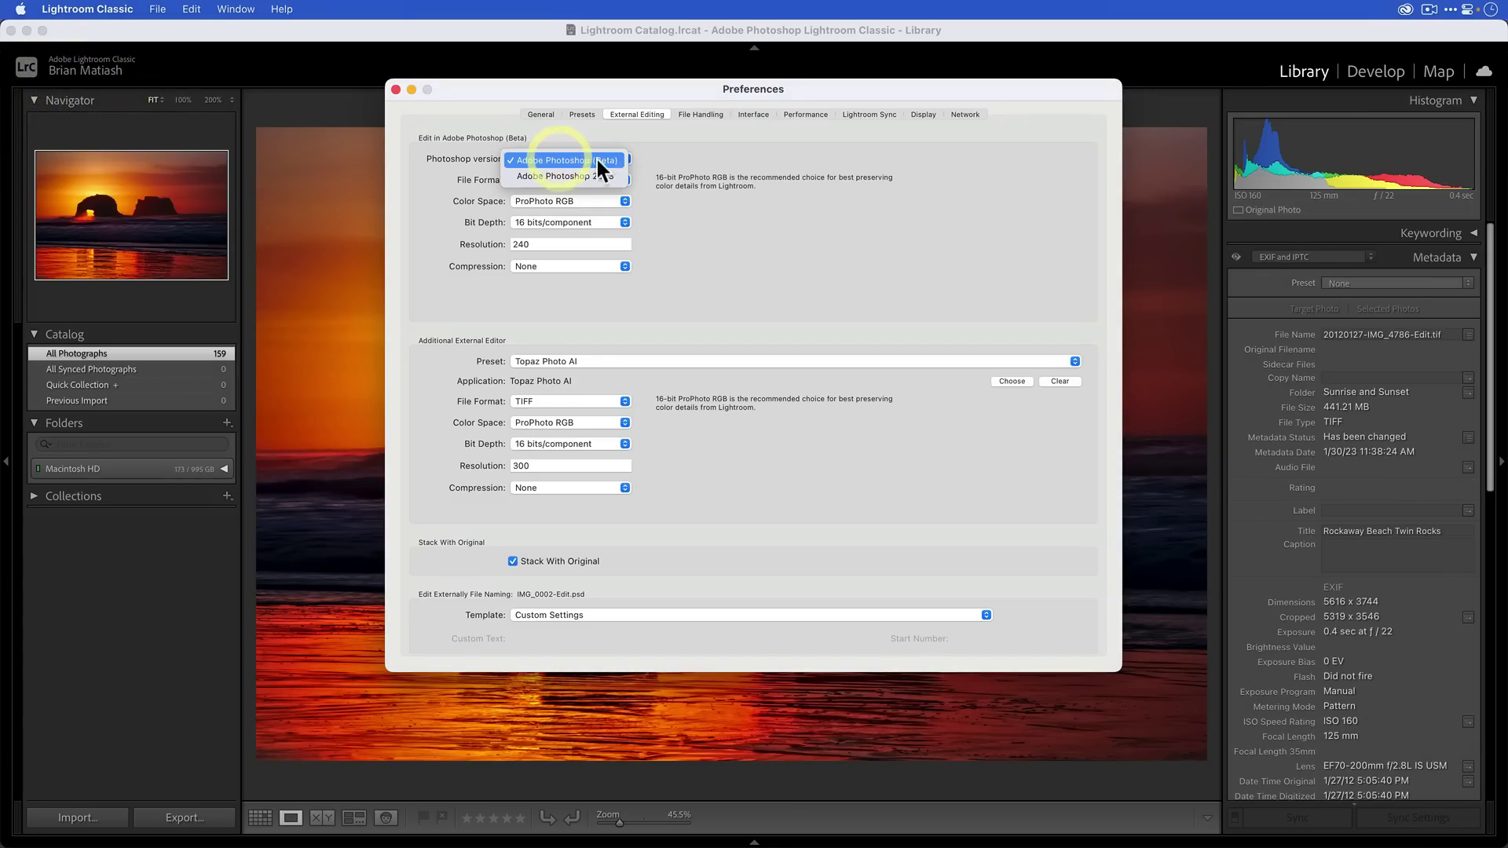
click(677, 162)
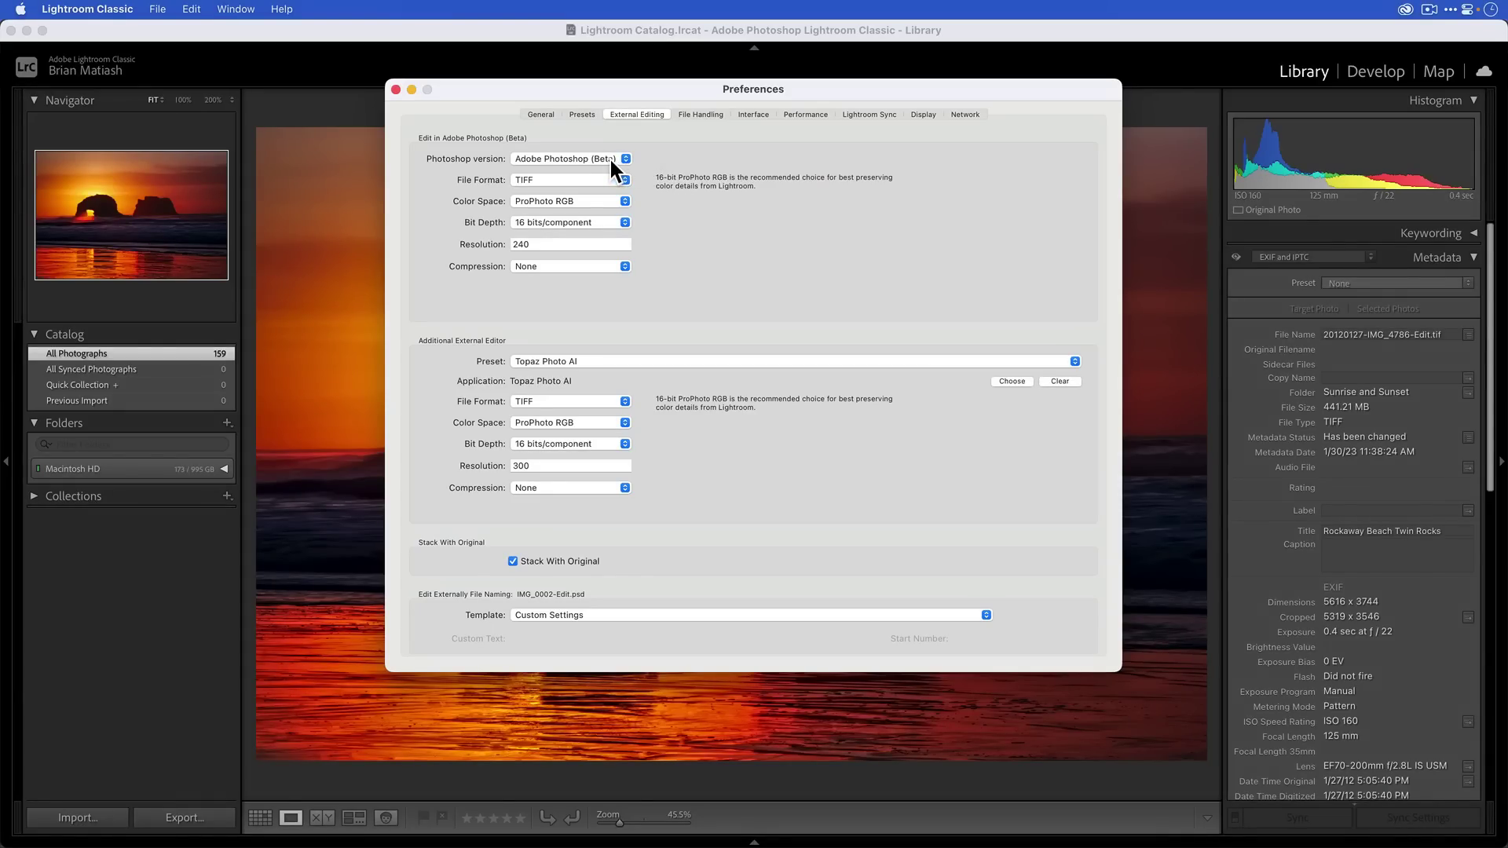
click(610, 157)
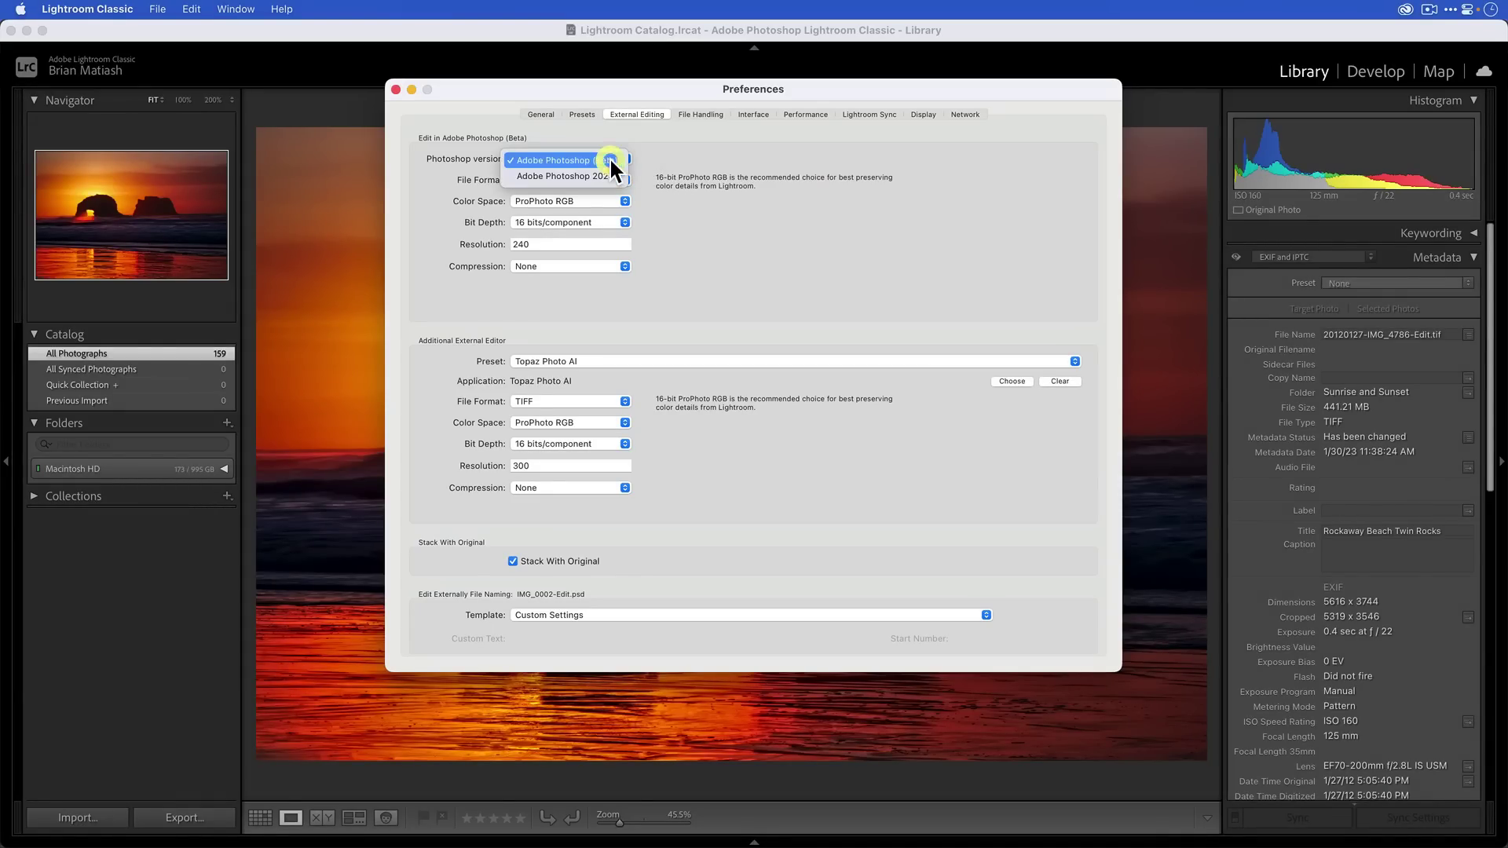
click(680, 177)
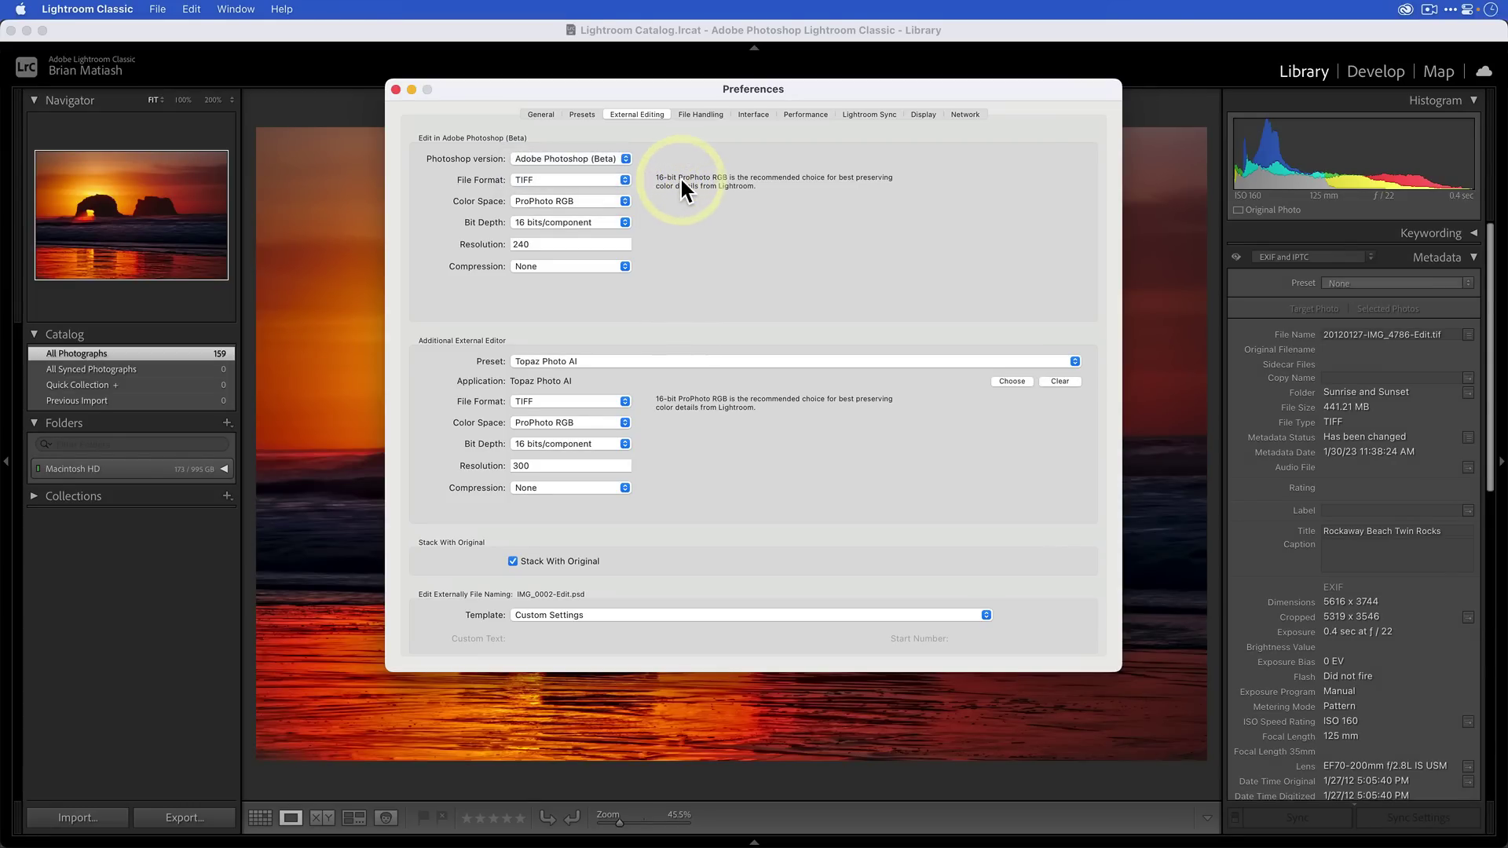
click(396, 89)
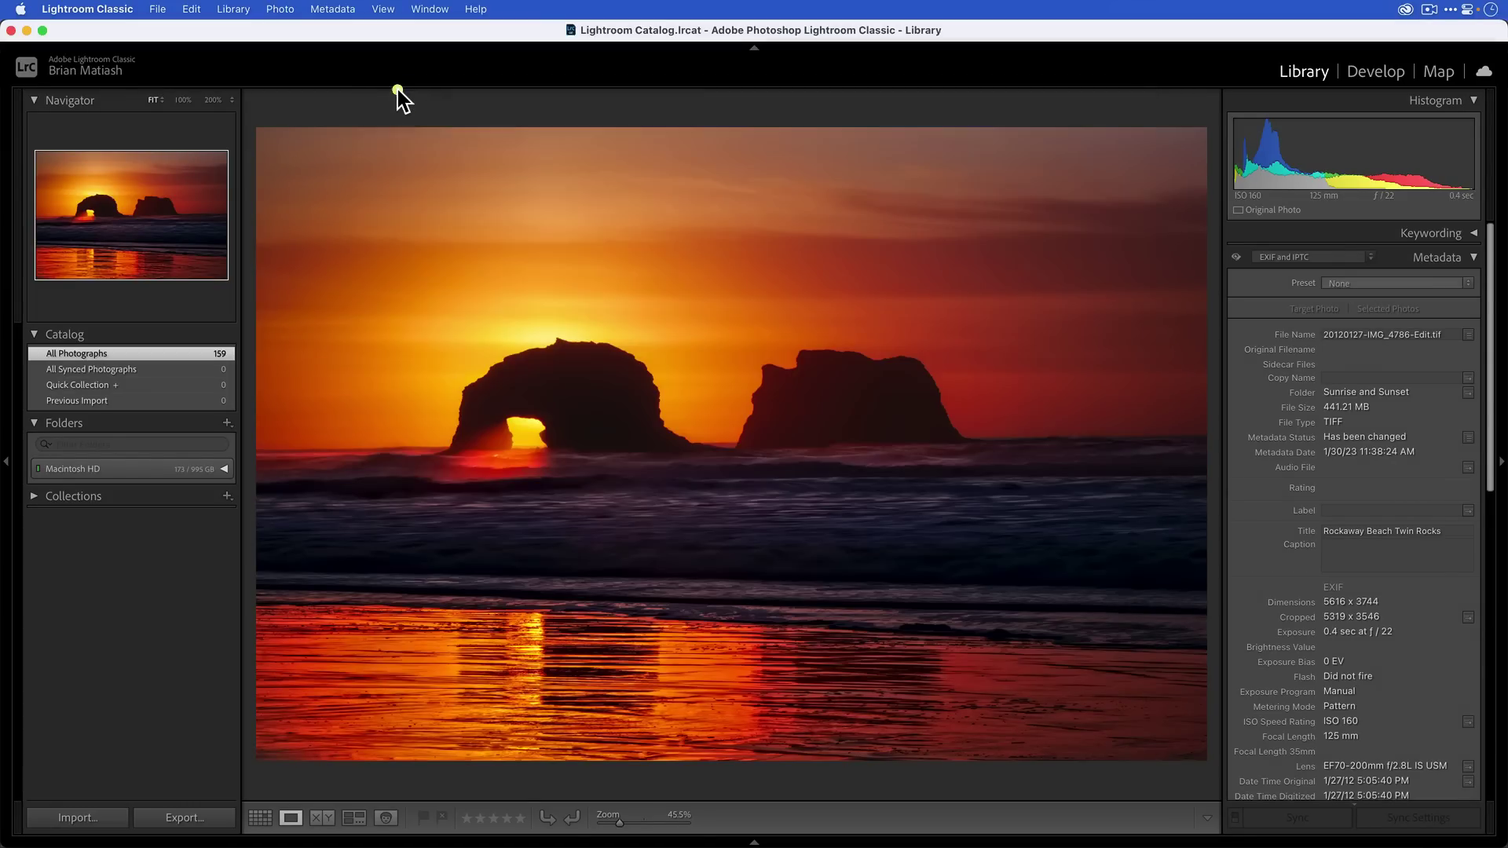
click(468, 106)
Step: Switch to Photoshop (Beta) and select the torii photo's Background layer
key(super+Tab)
key(super+Tab)
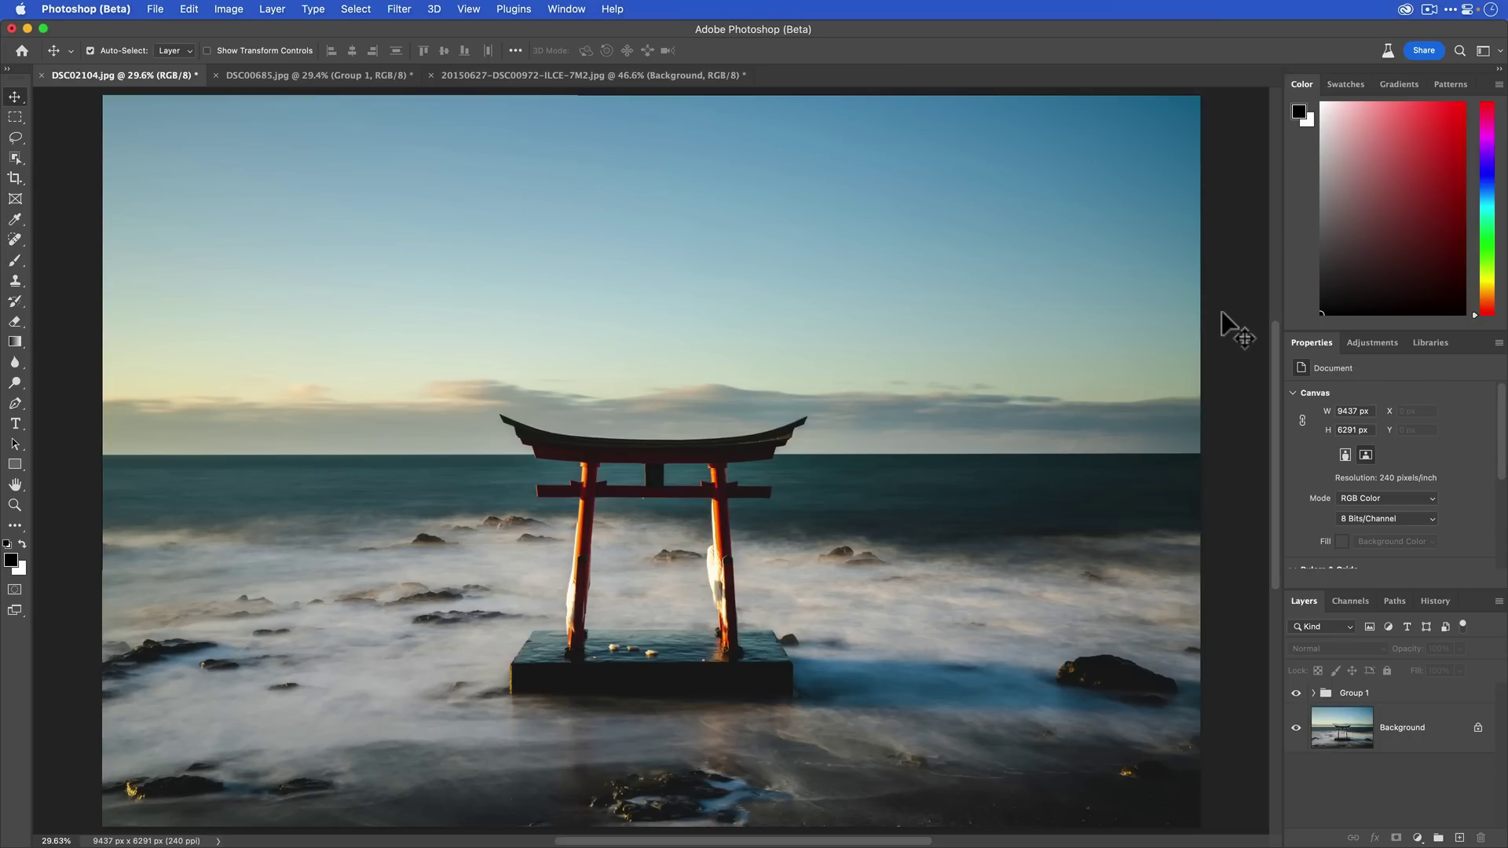
click(1417, 745)
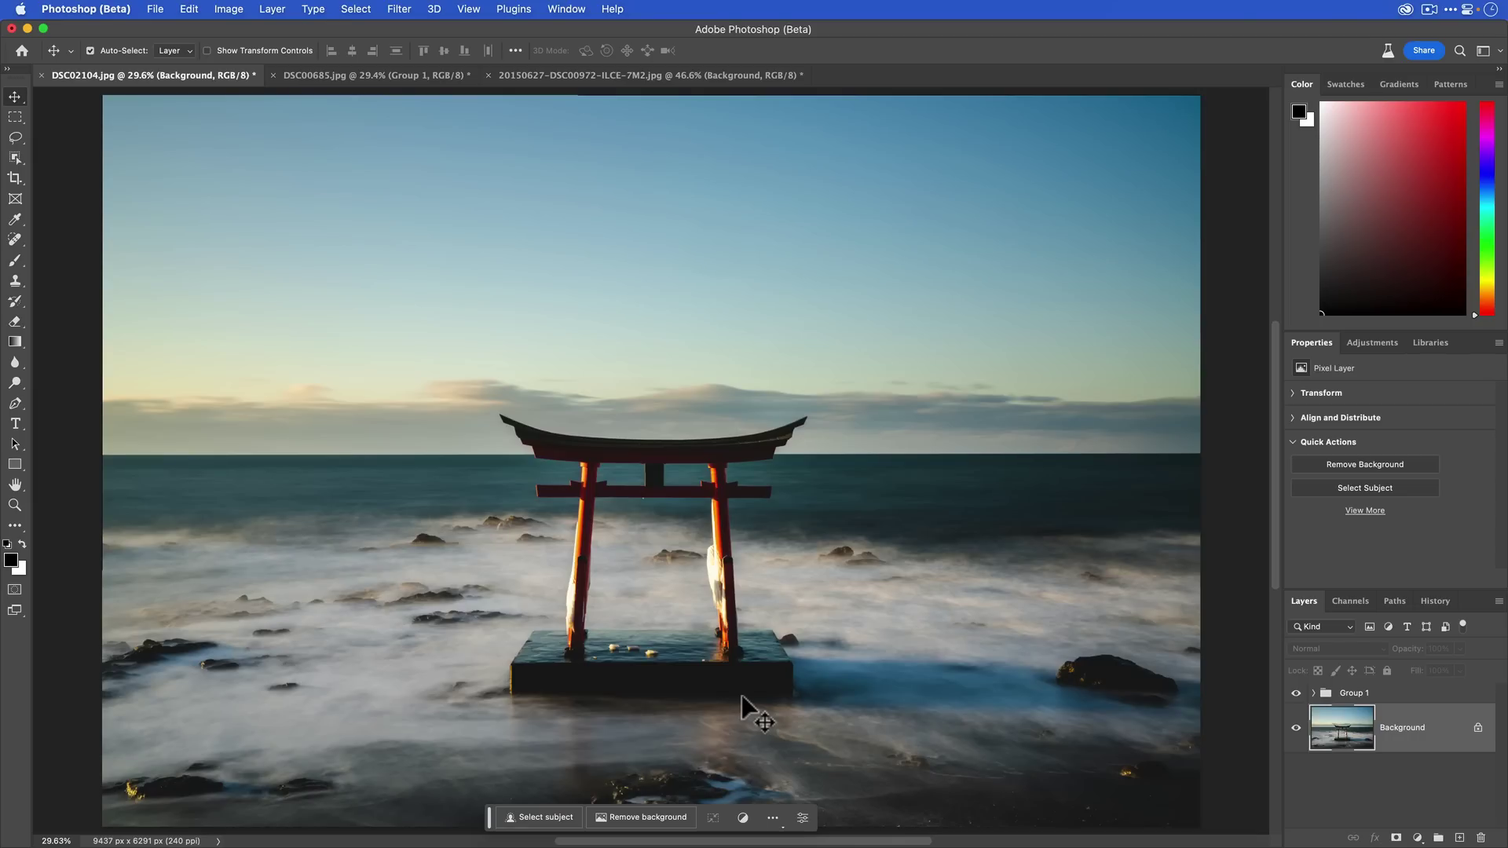
key(super+a)
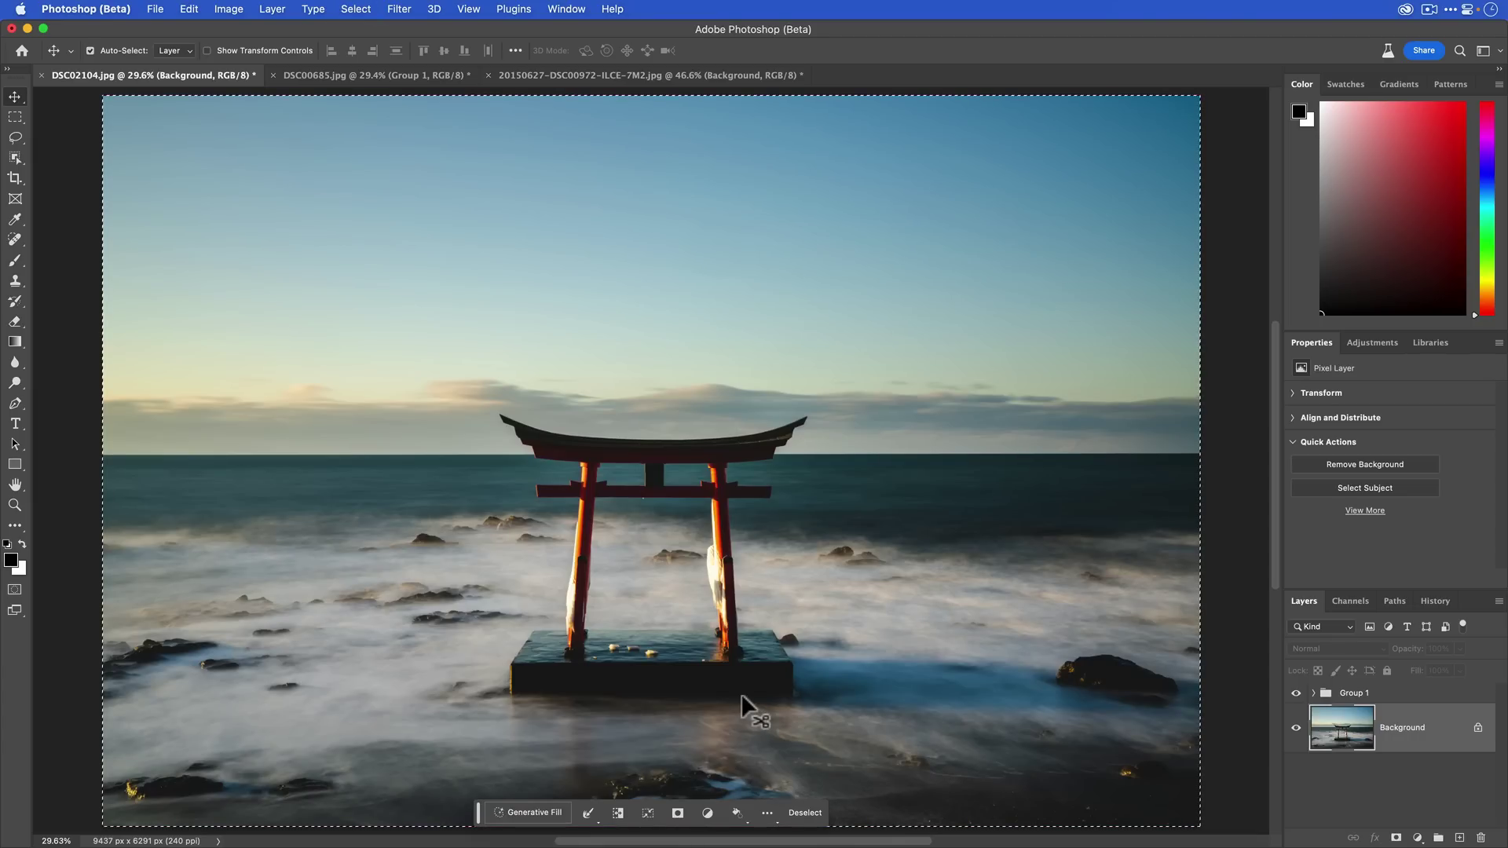
click(538, 817)
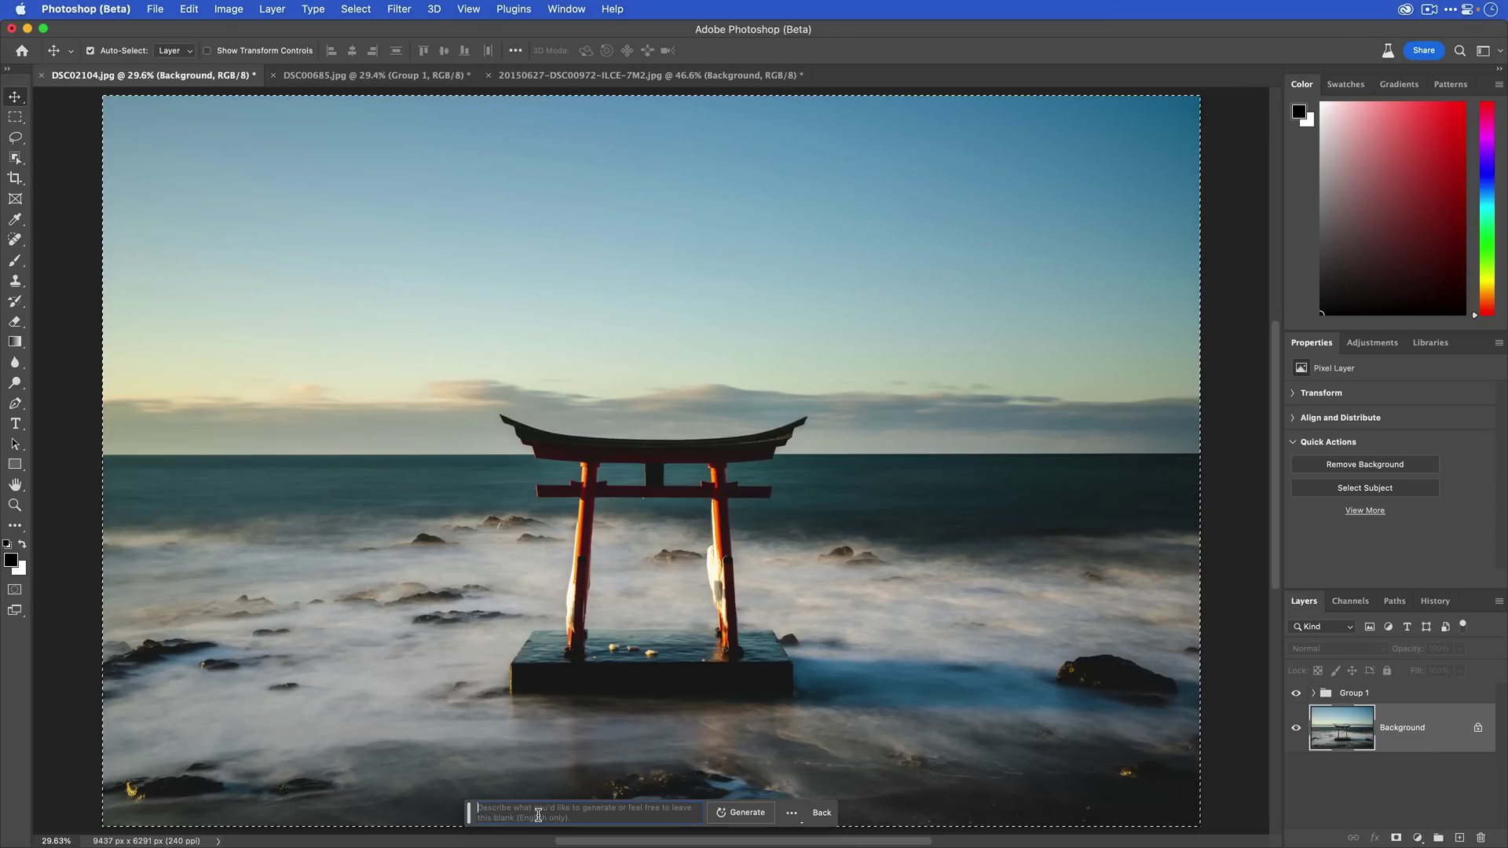
text(oil painting)
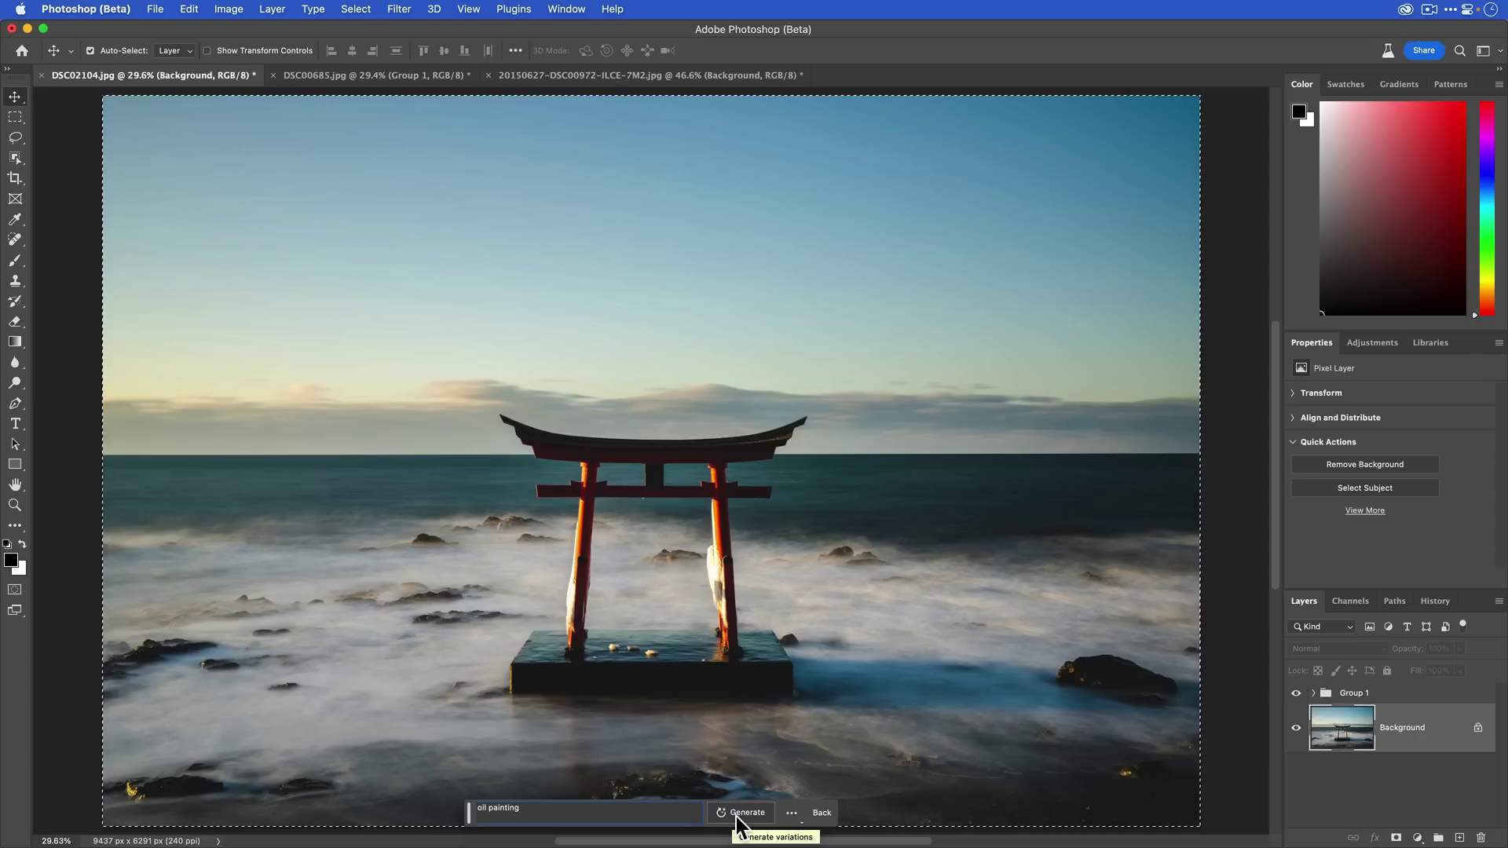
click(739, 817)
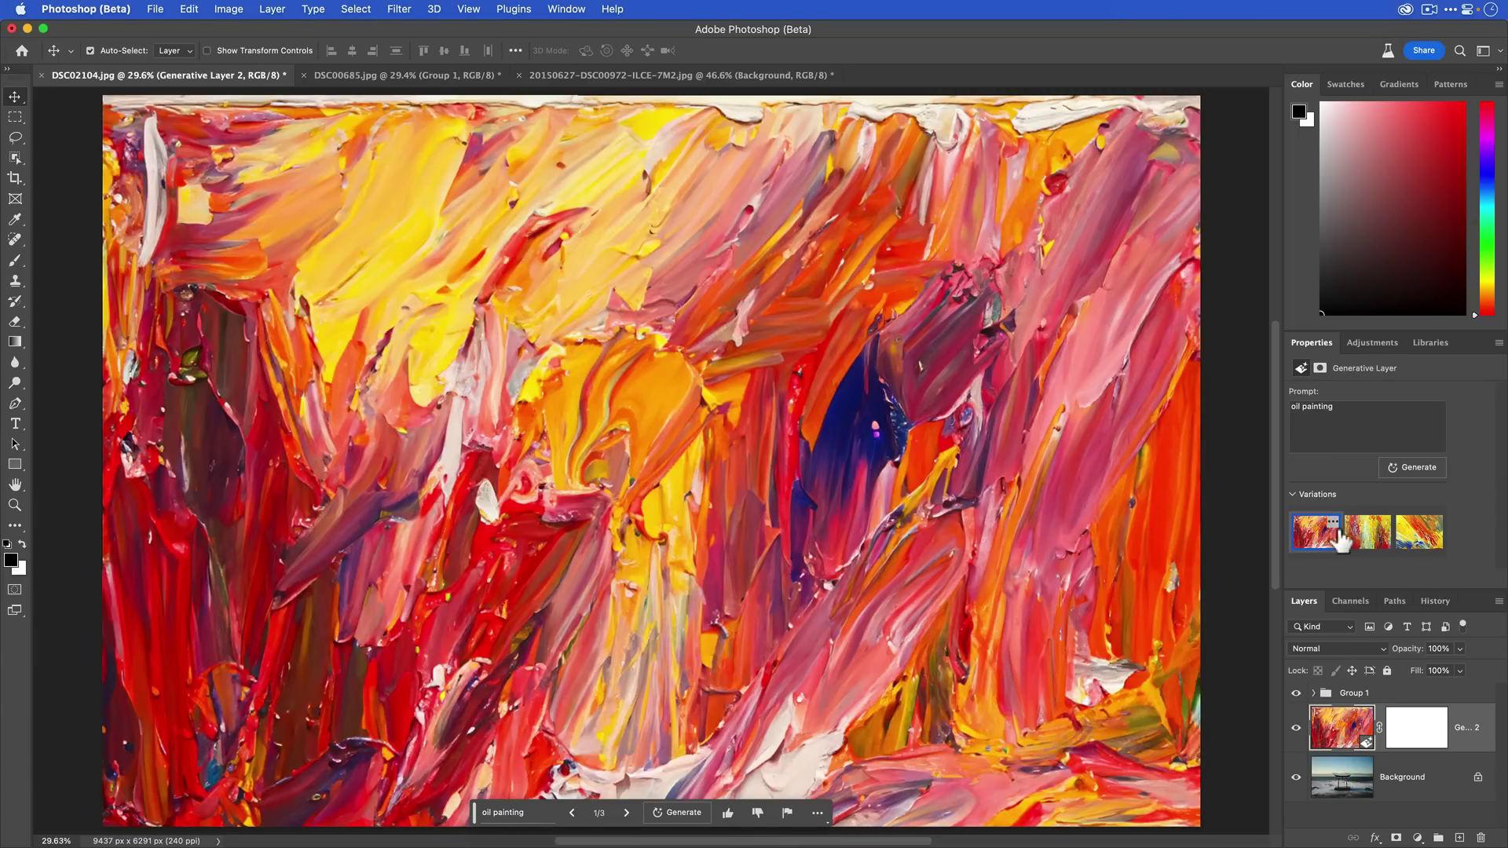
click(1370, 534)
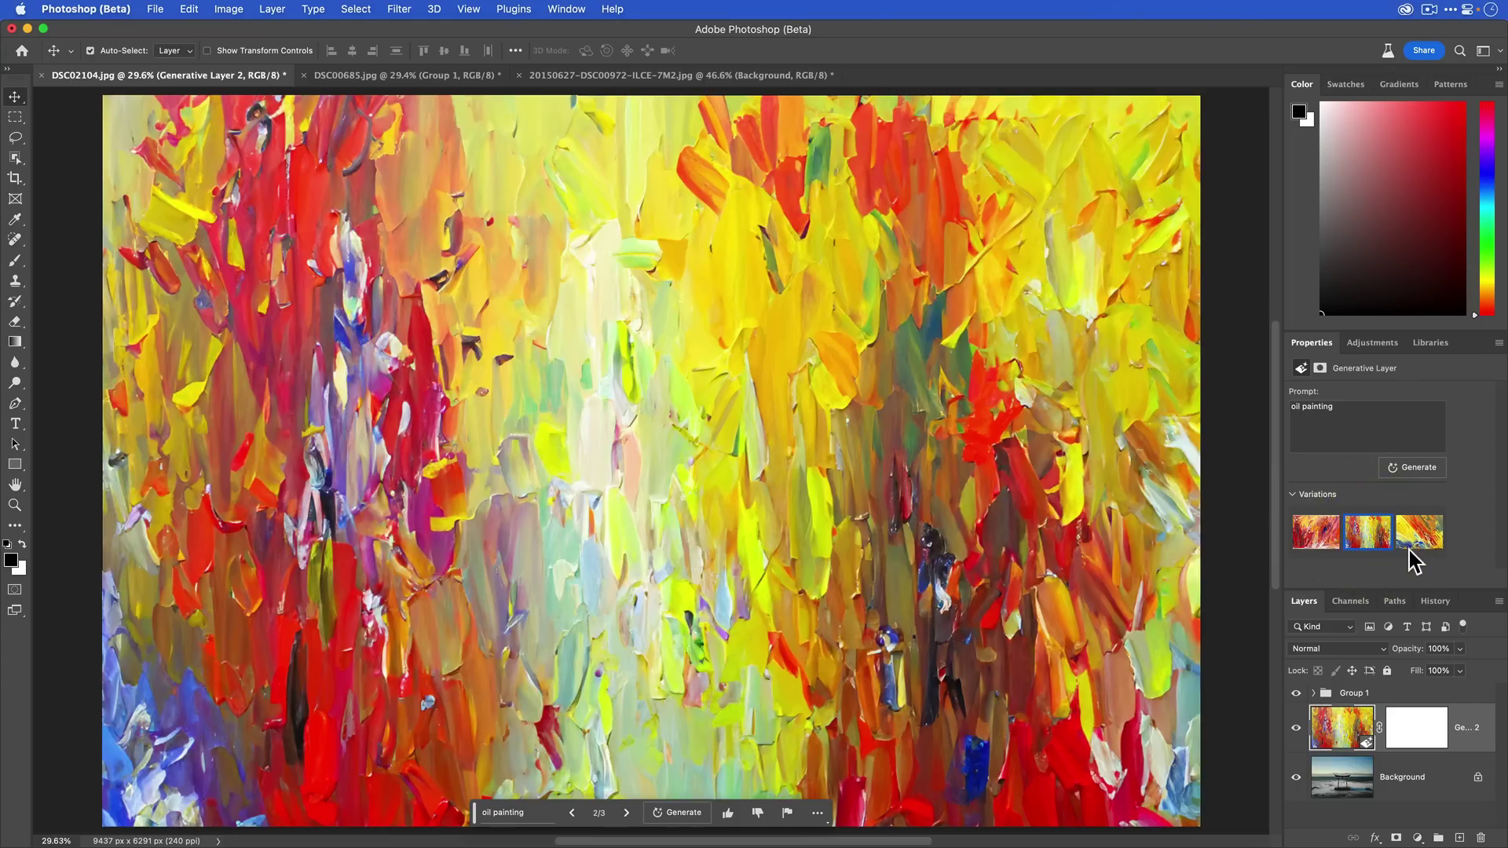
click(1412, 542)
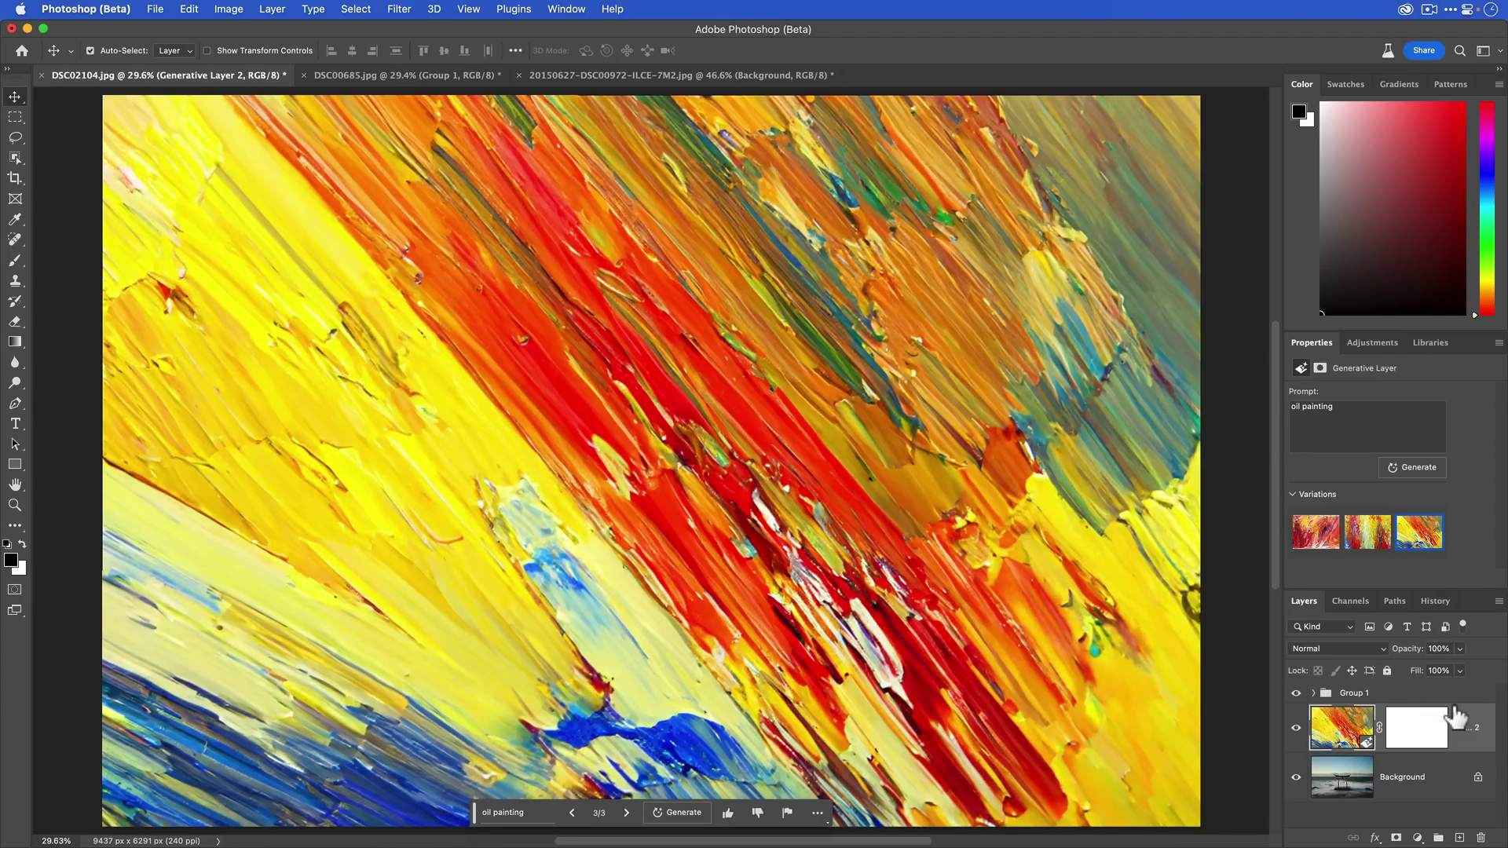
Step: Delete the unwanted generative layer and switch into Quick Mask mode
key(Delete)
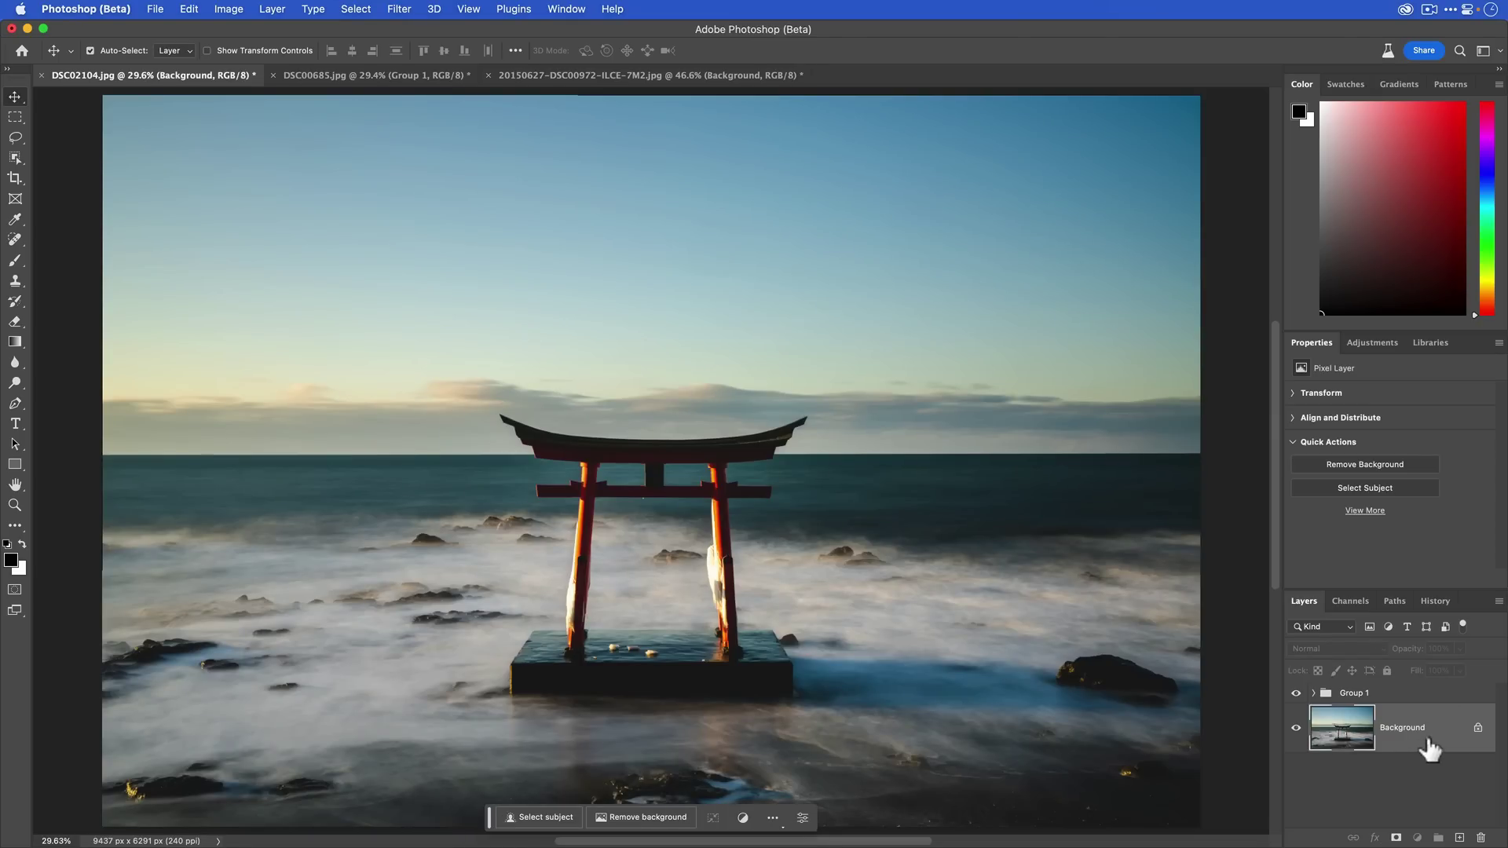
click(1405, 757)
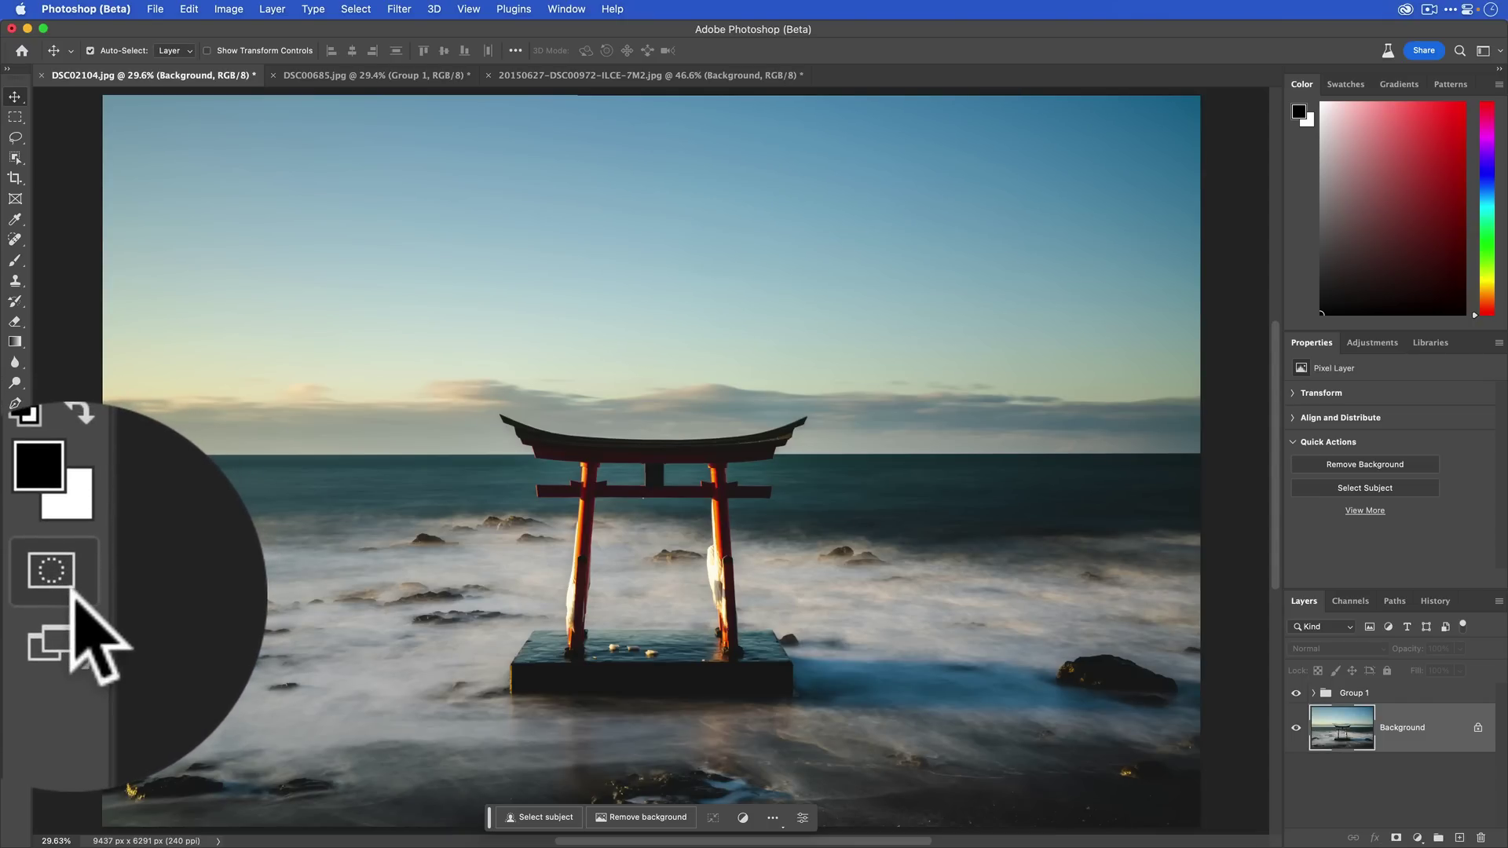
click(73, 594)
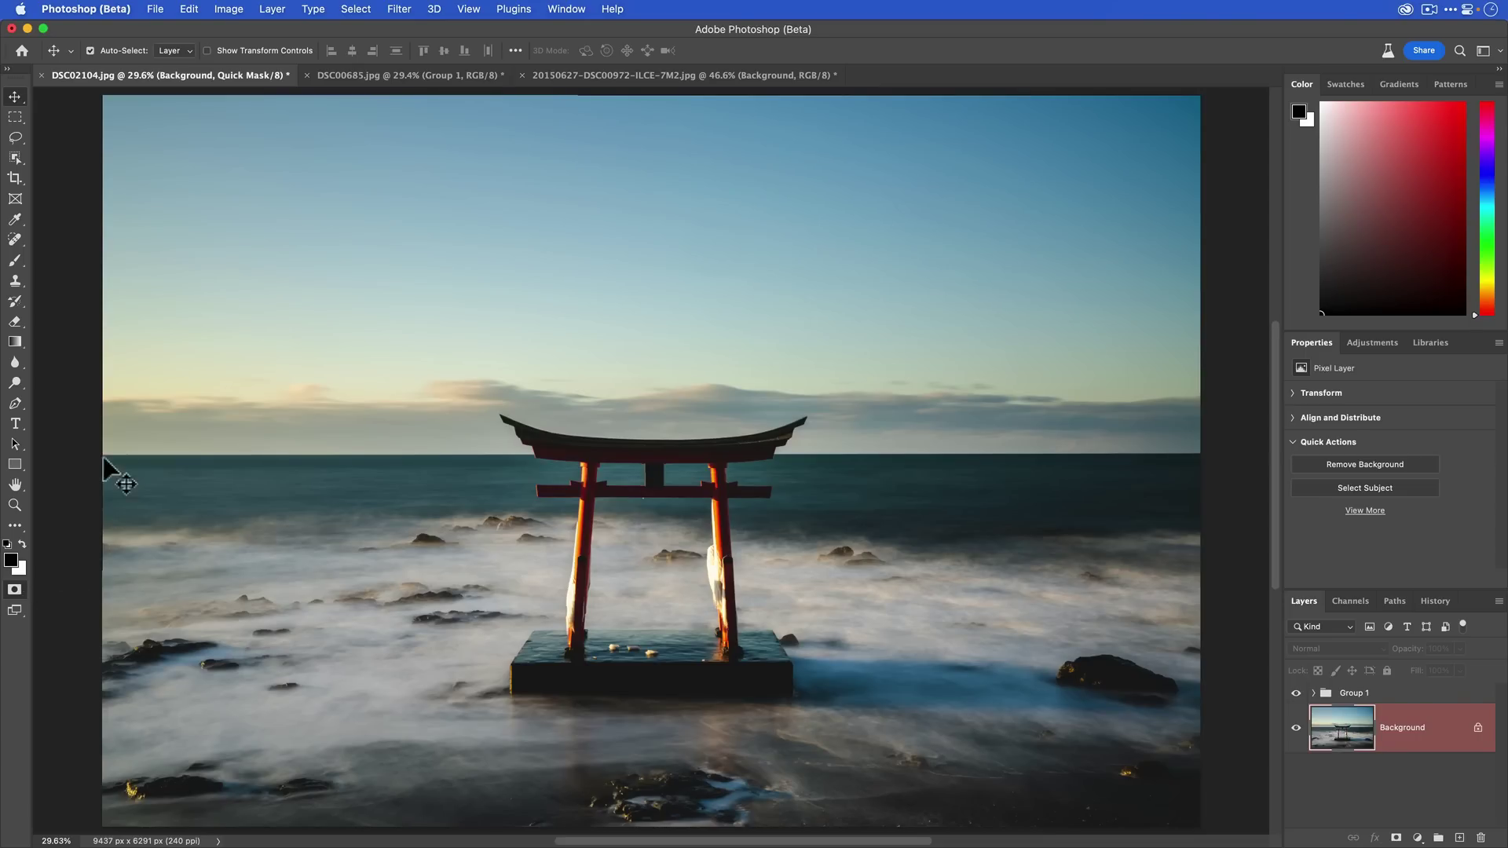
Step: Fill the entire quick mask with dark grey #4d4d4d using Edit > Fill
click(190, 10)
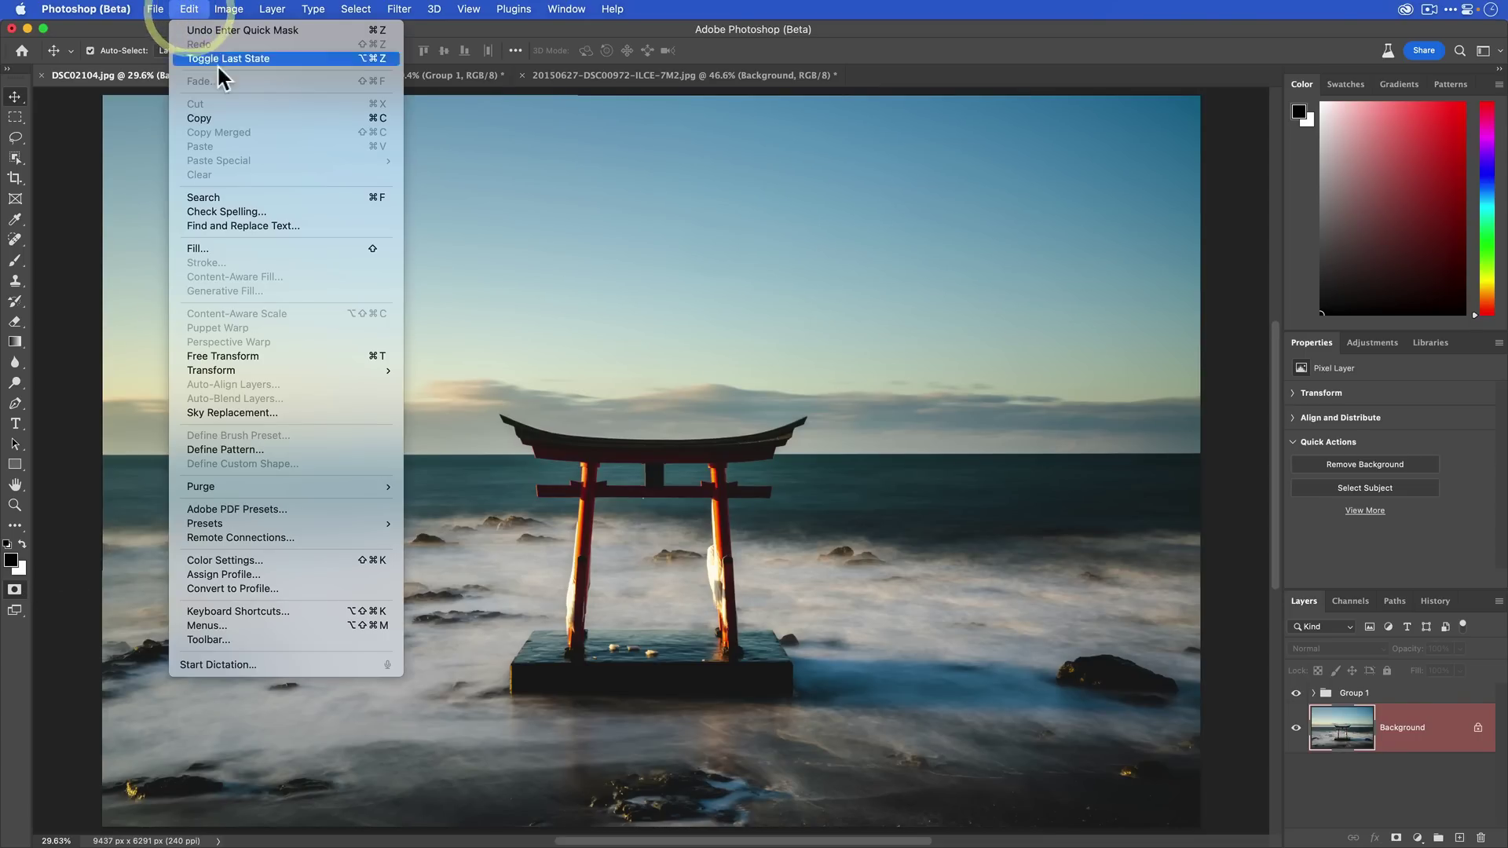
click(275, 250)
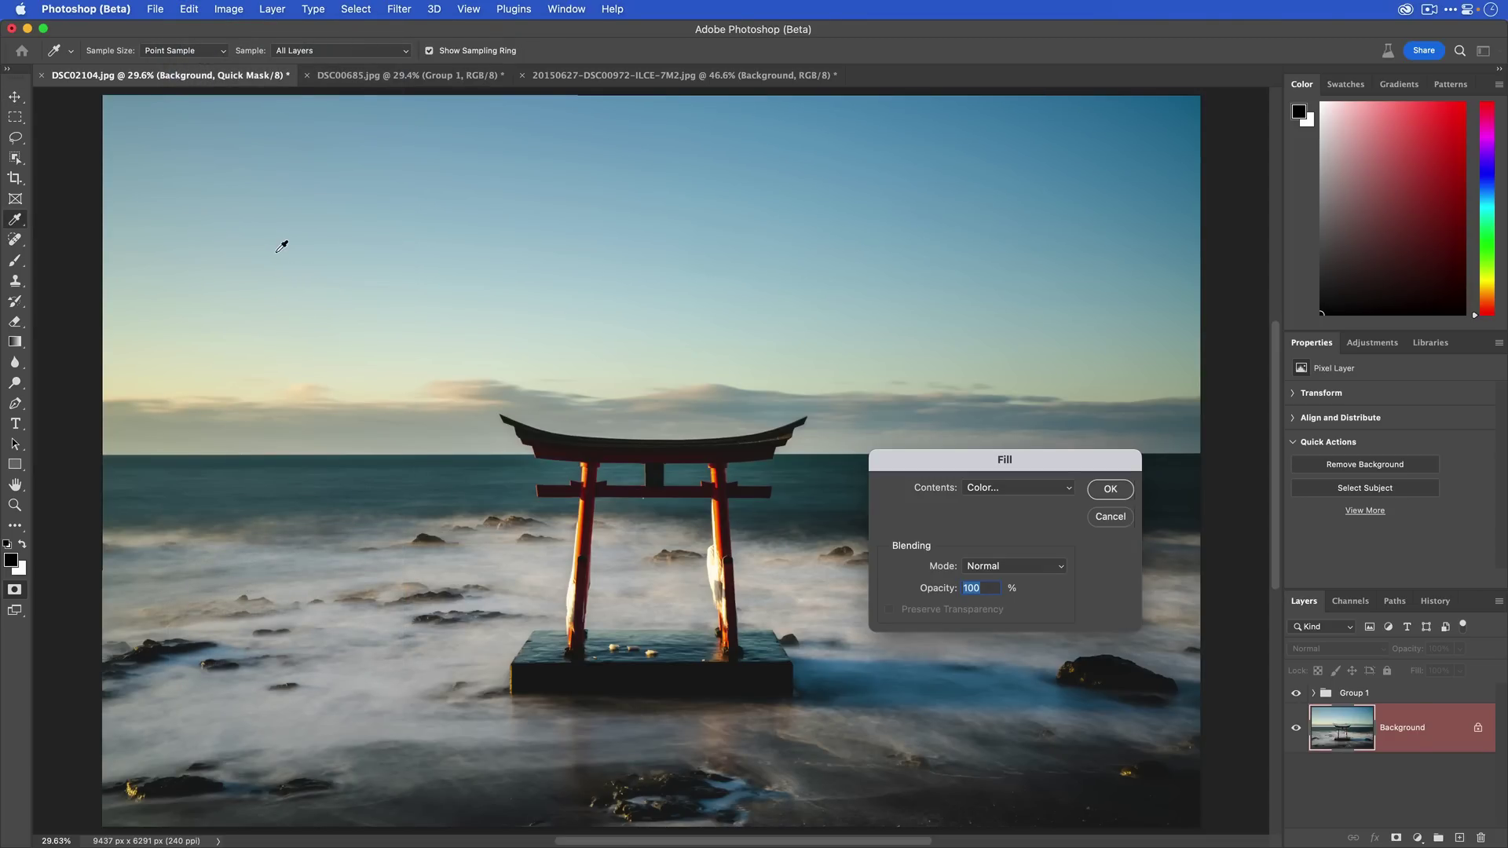
drag(921, 467, 630, 345)
click(720, 355)
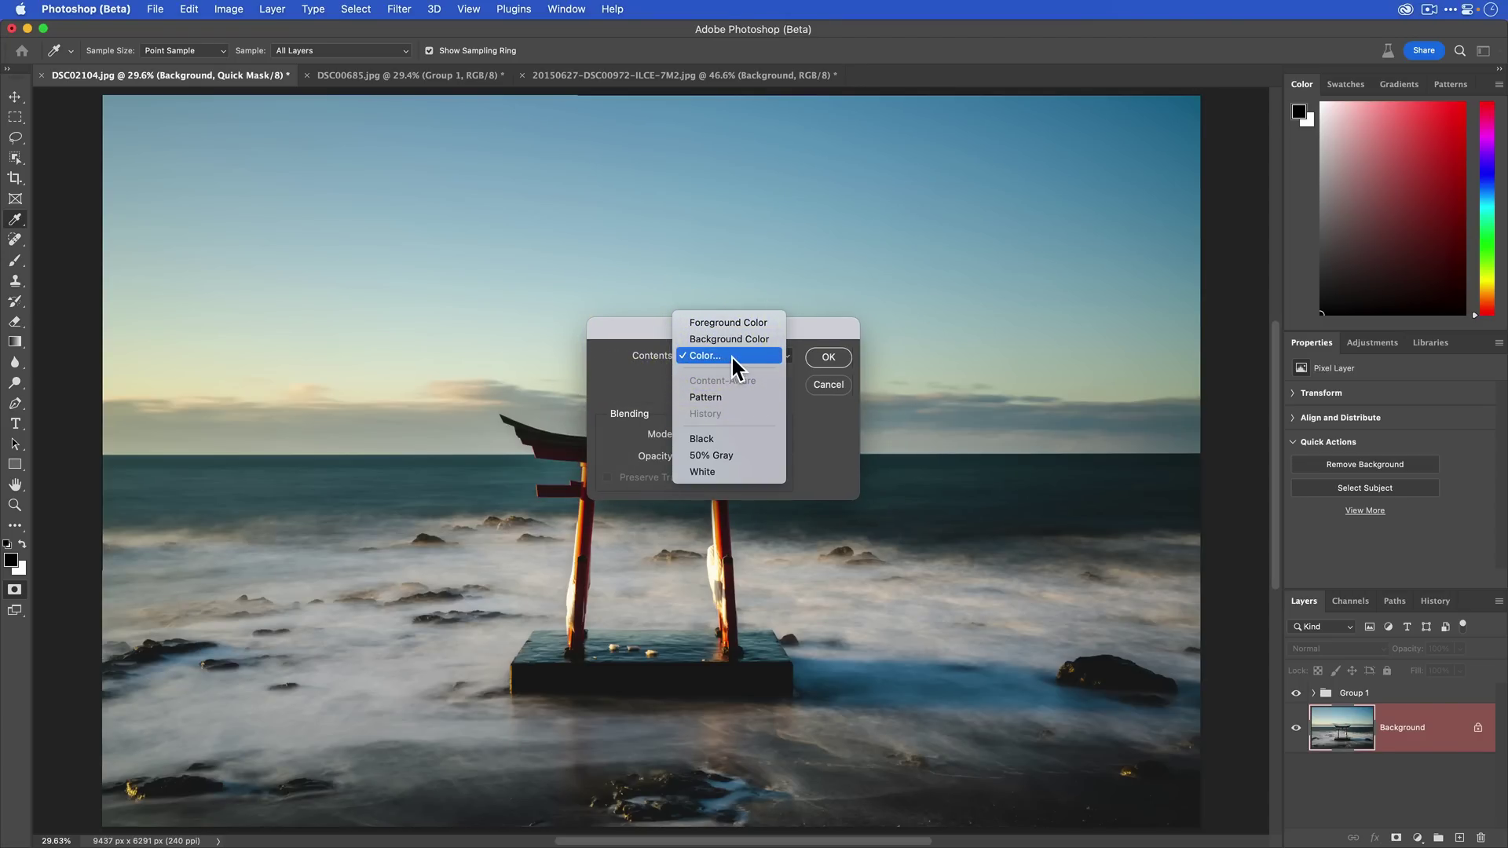
click(732, 355)
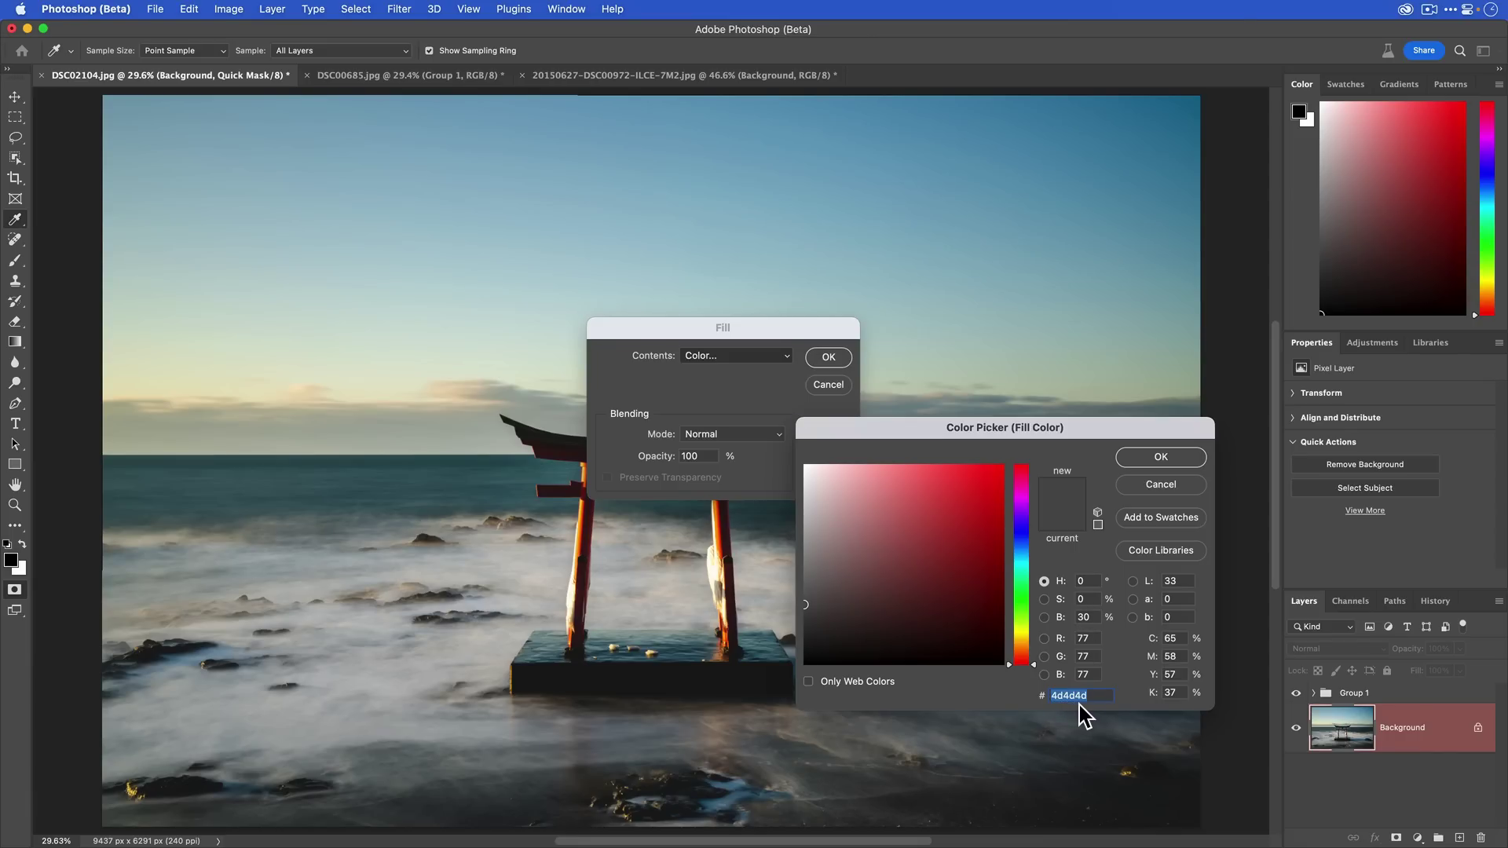
click(1151, 456)
click(828, 358)
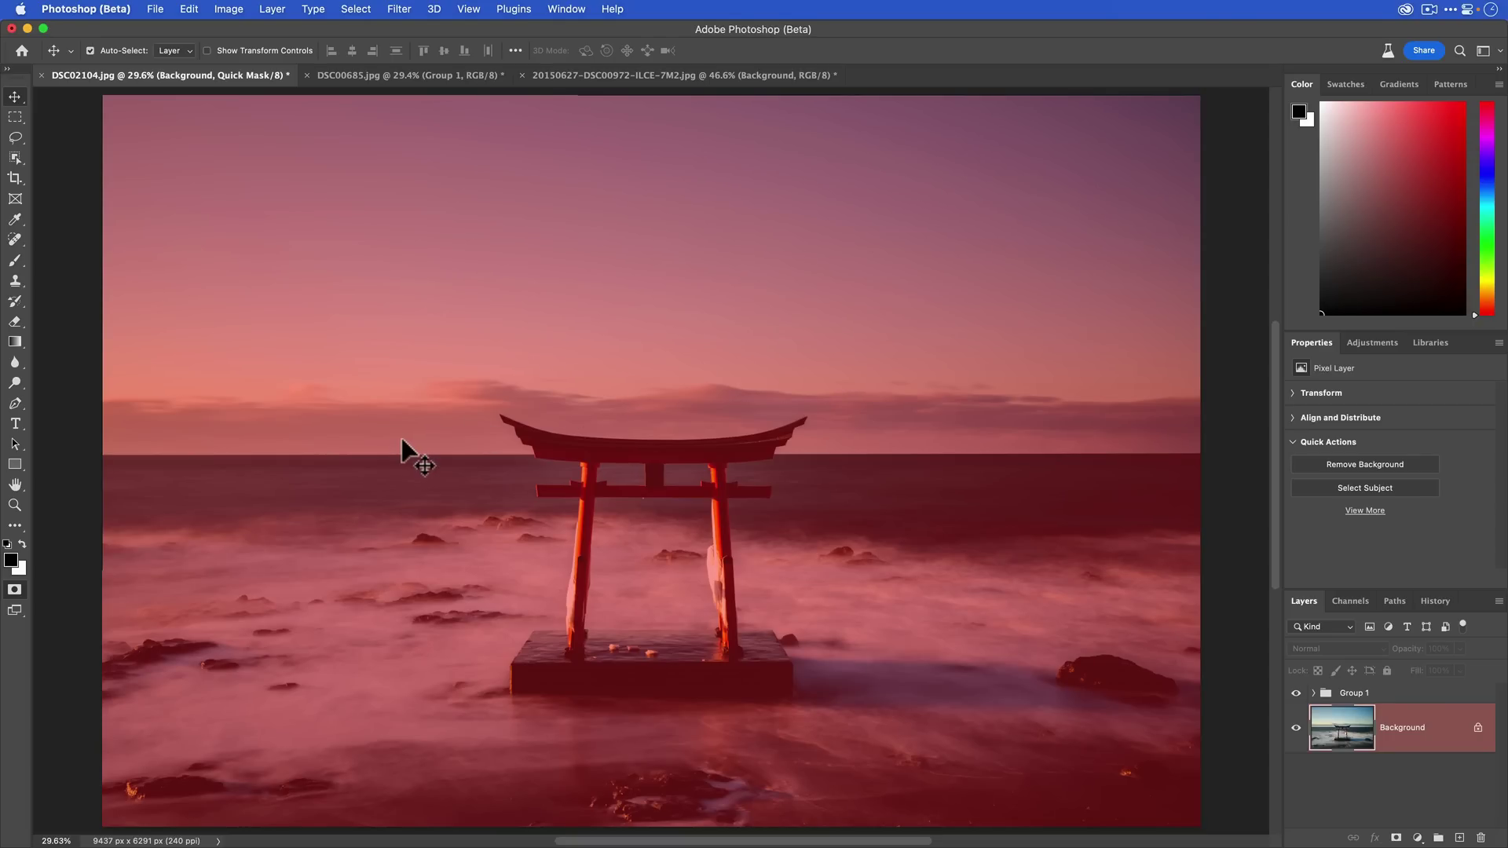
Step: Exit Quick Mask and generate an 'oil painting' fill over the whole image
click(14, 591)
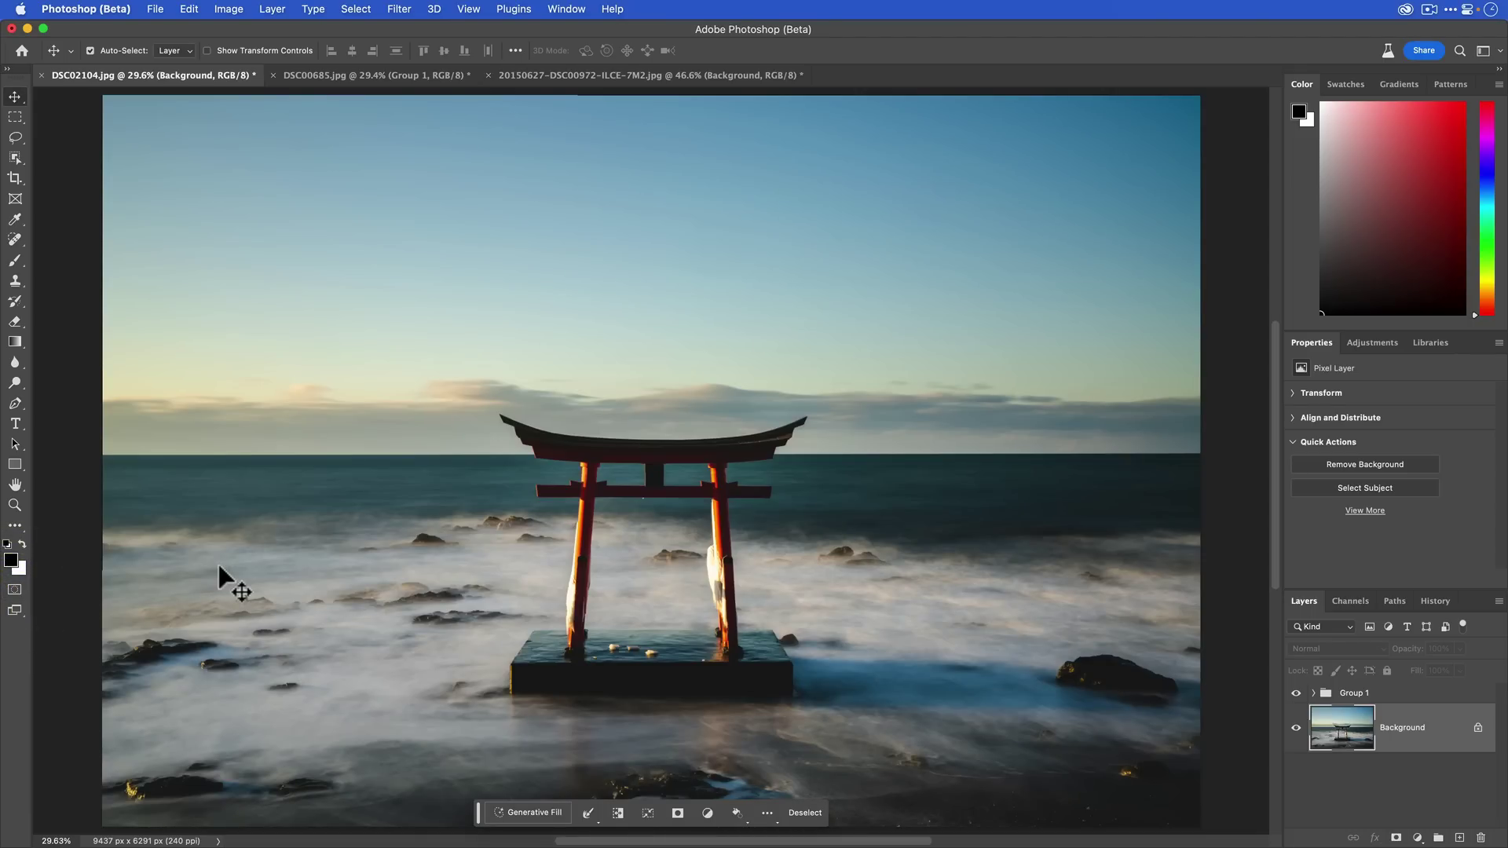
click(532, 815)
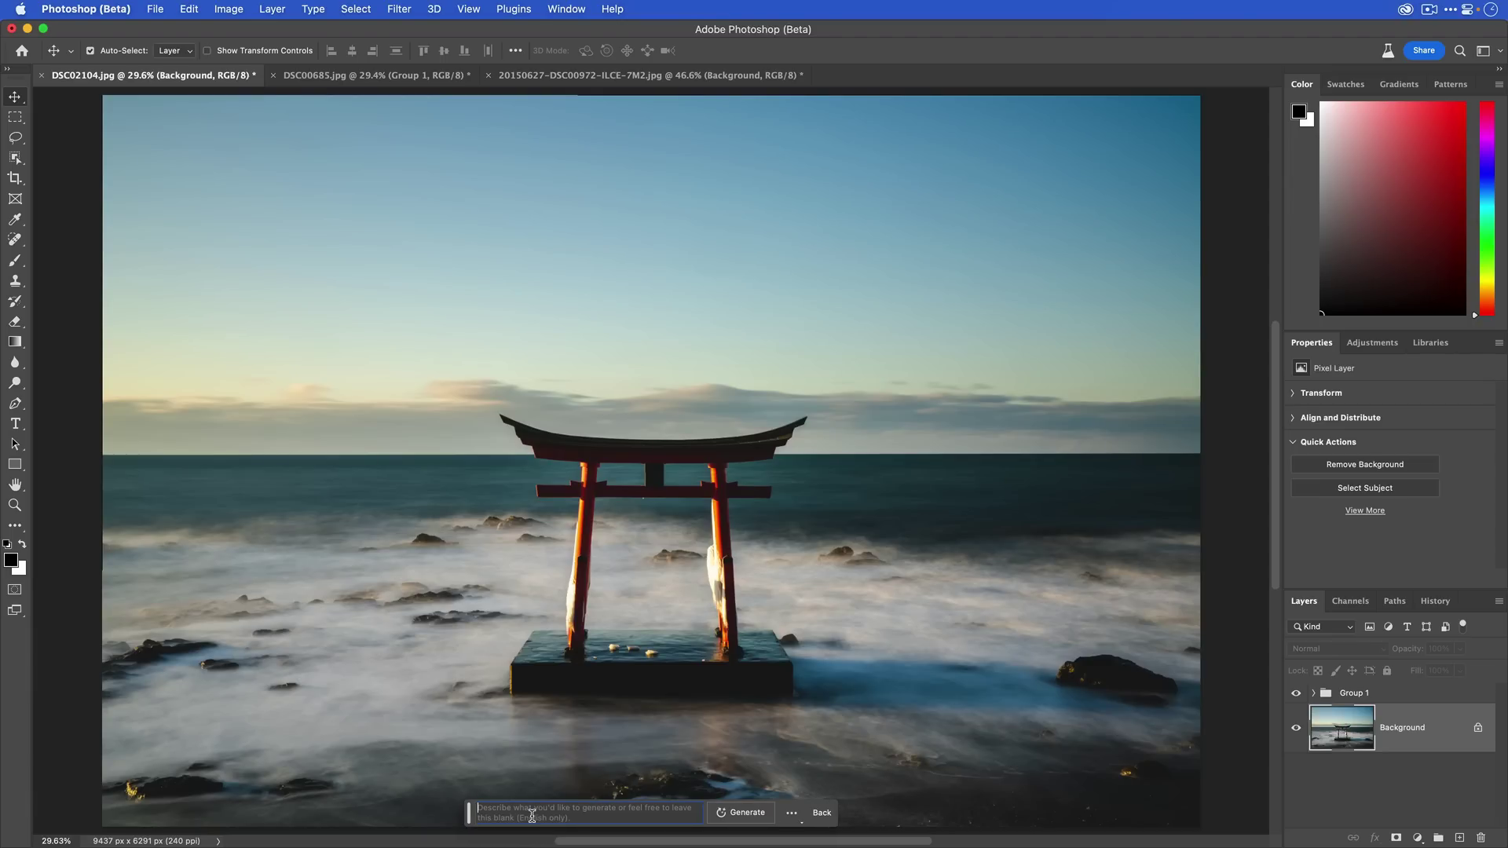
text(oil painting)
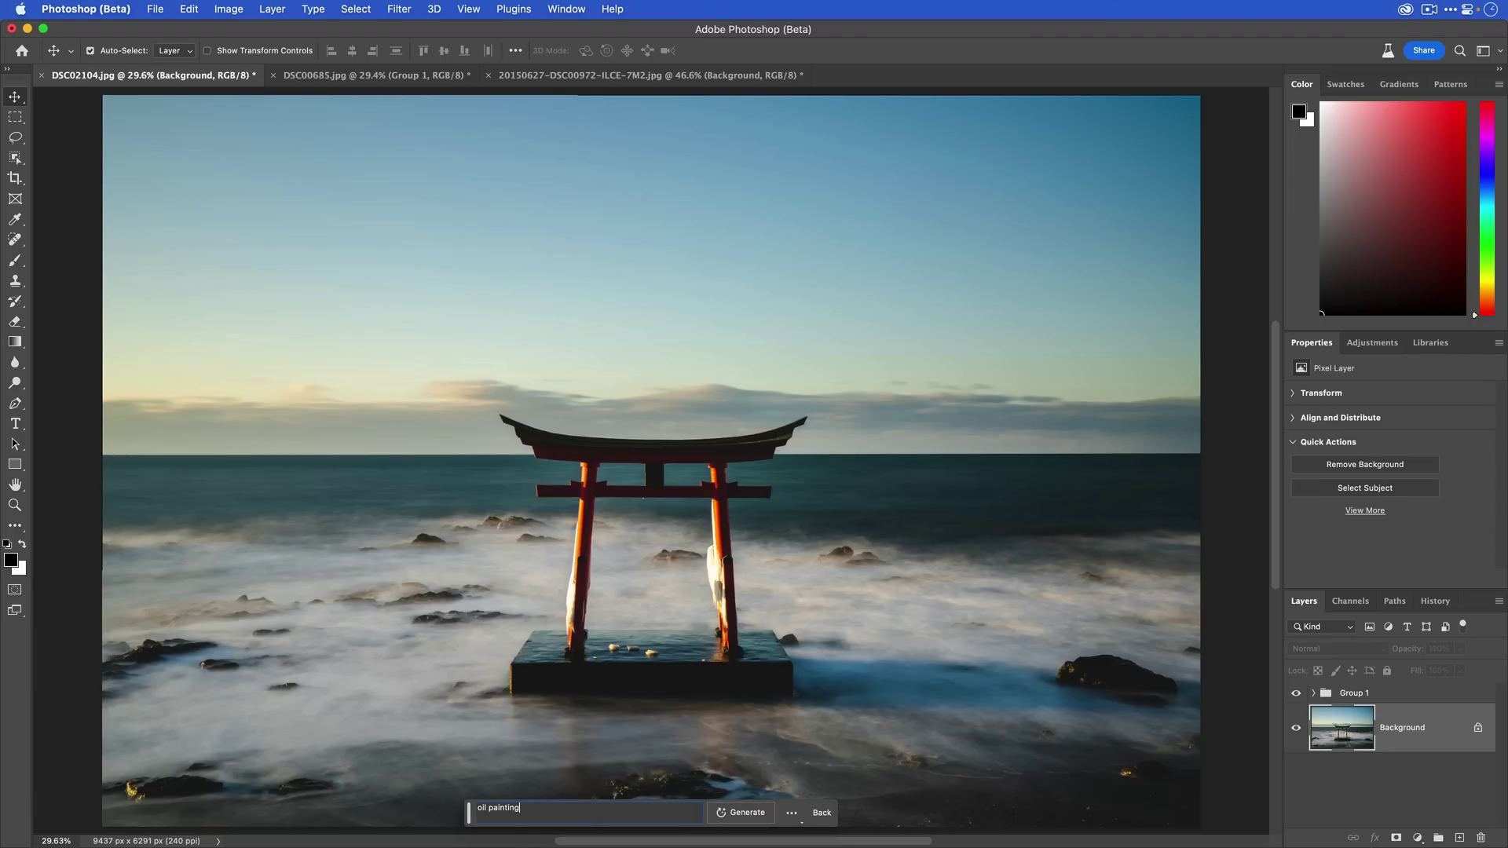
click(746, 813)
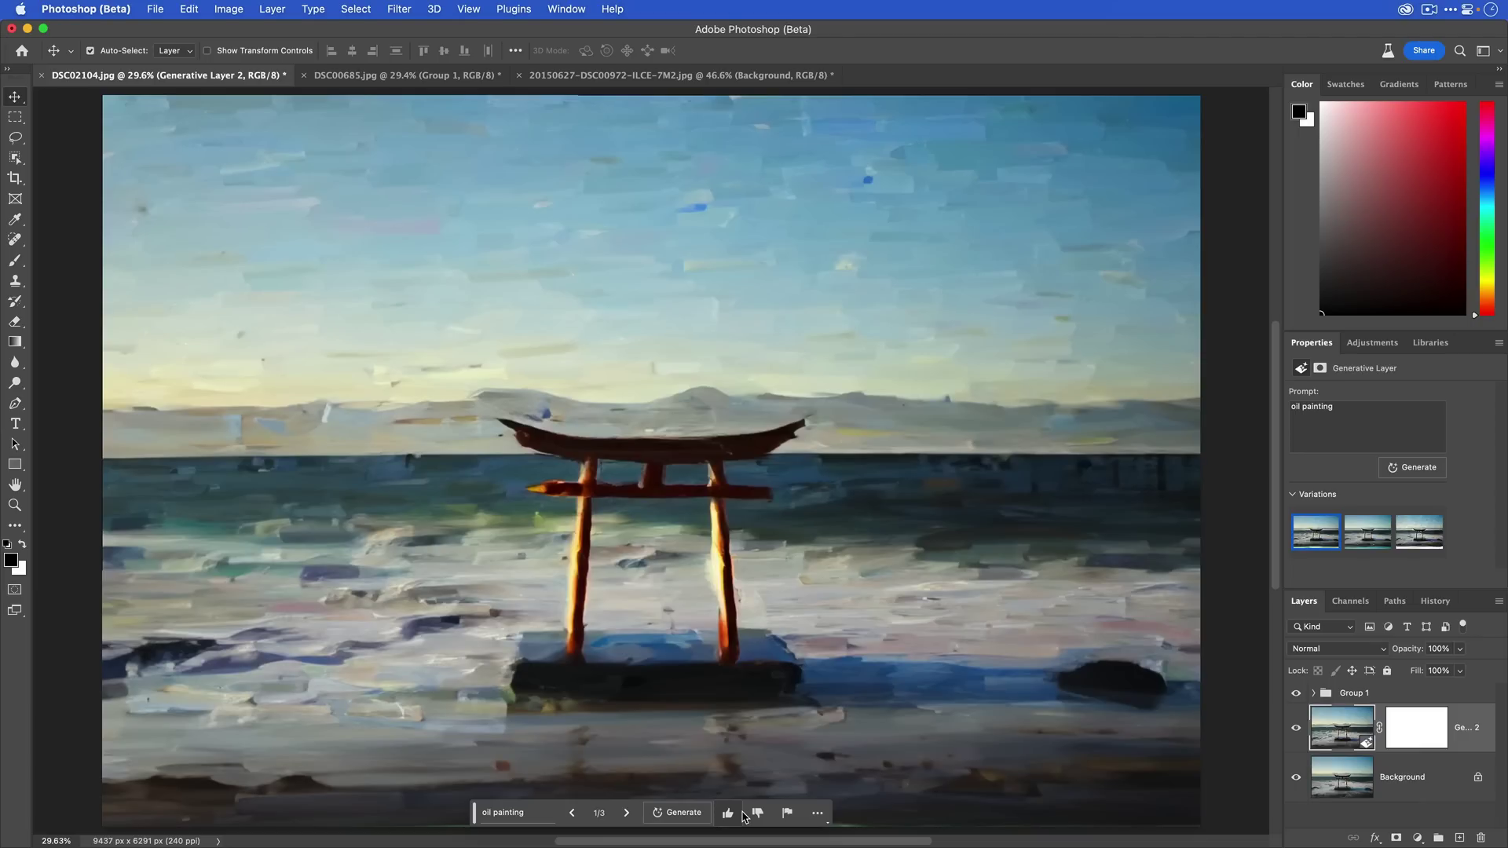
Step: Preview the three oil-painting variations and settle on the first one
click(1368, 537)
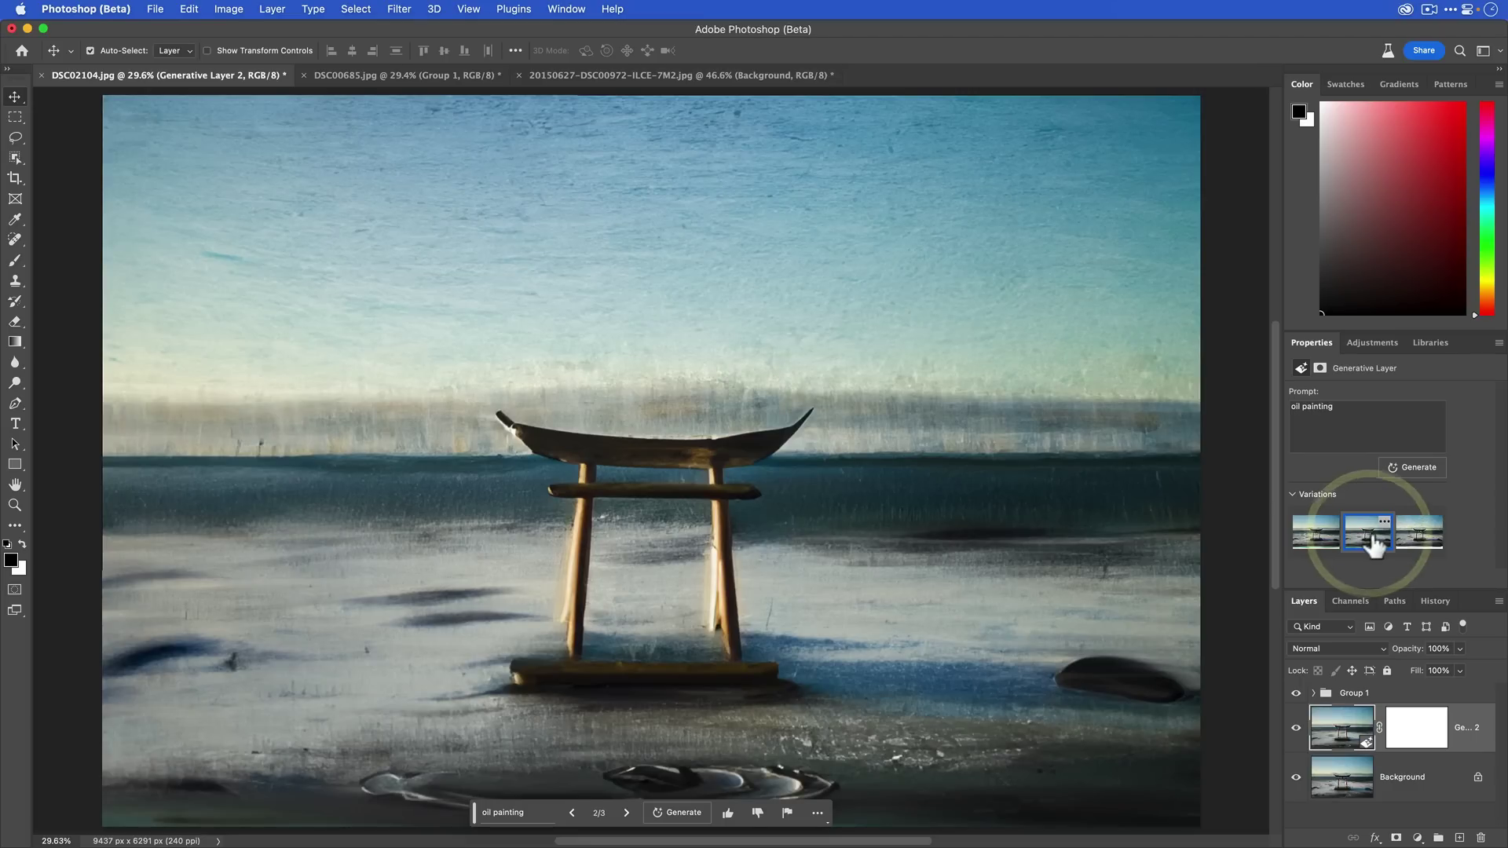
click(1419, 534)
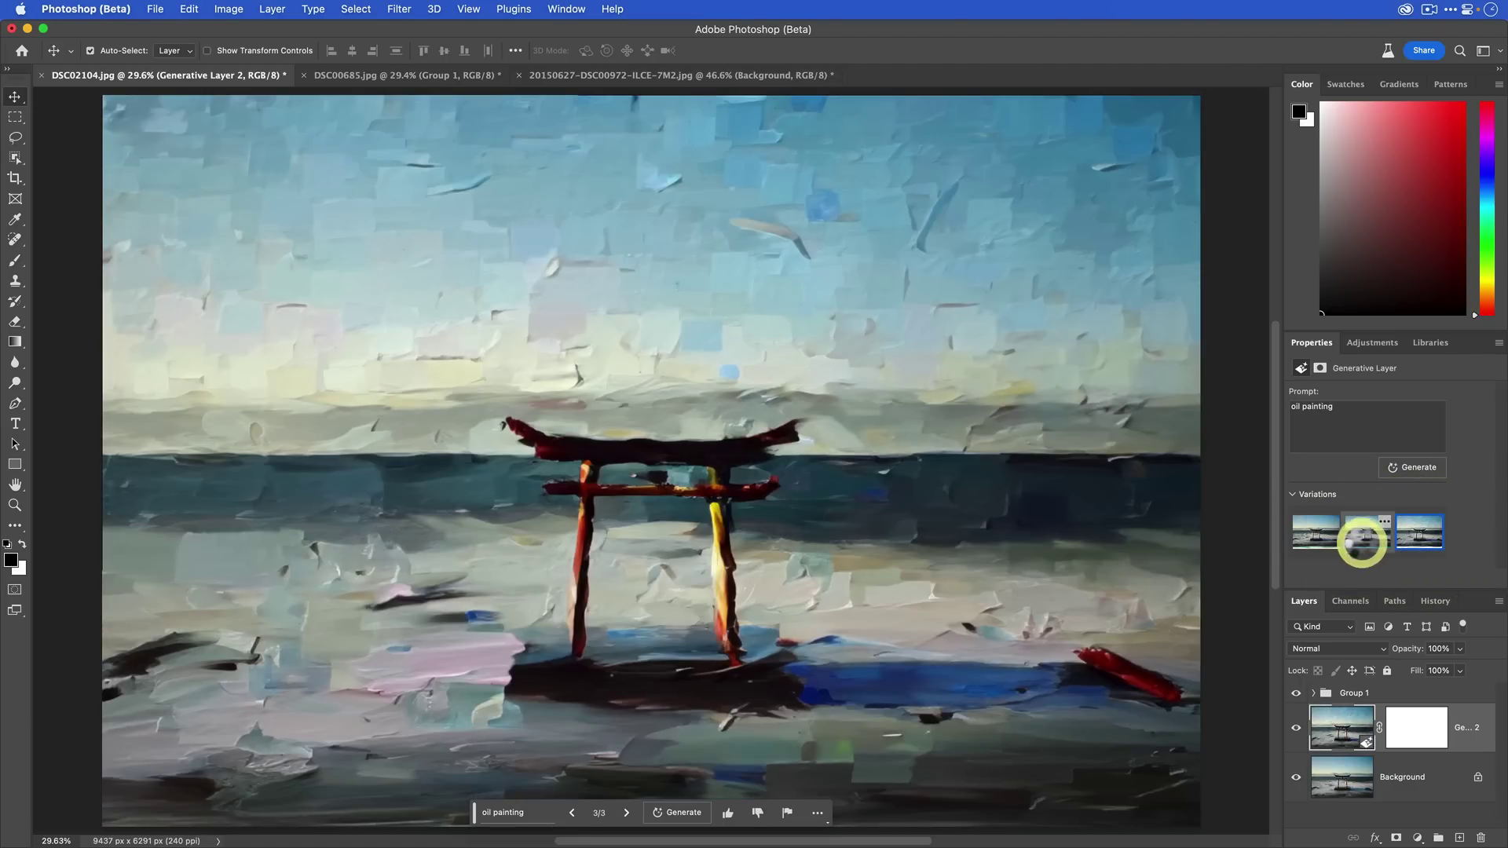
click(1363, 539)
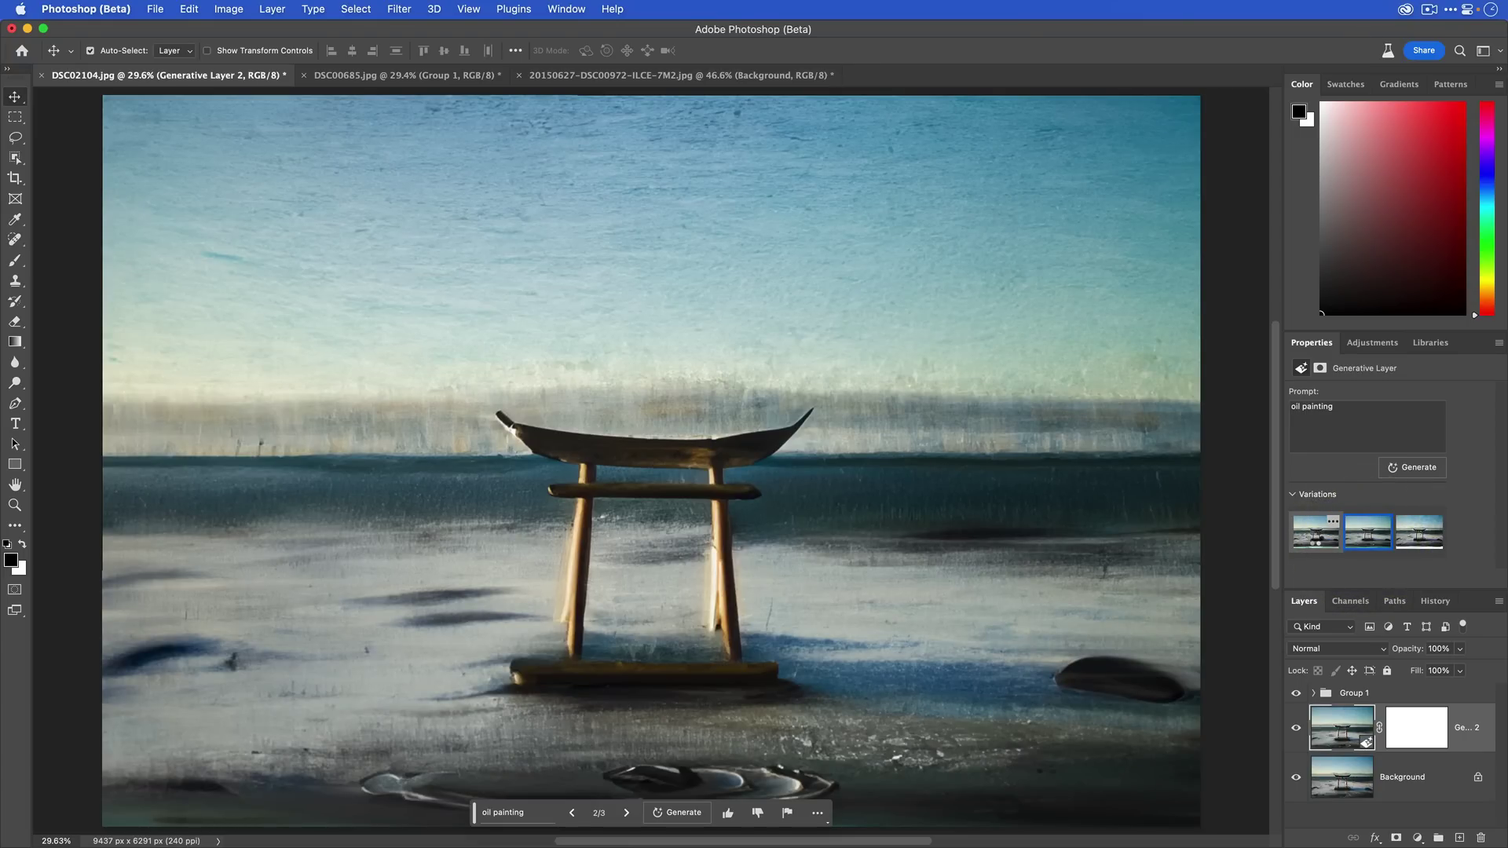
click(1316, 542)
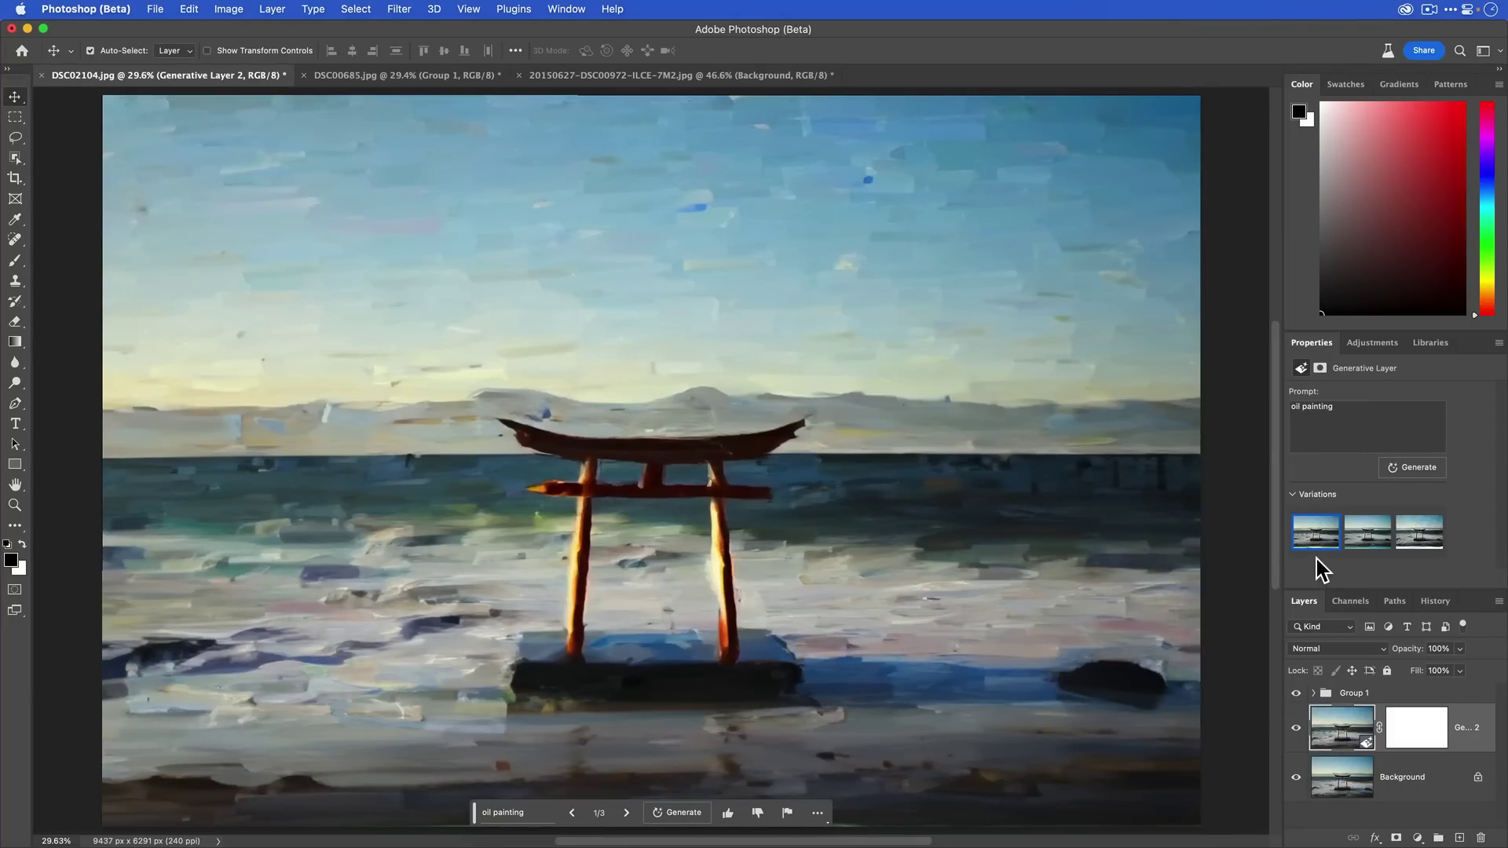
Step: Rate the first oil-painting variation as a Good Result
mouse_move(1326, 543)
click(1334, 522)
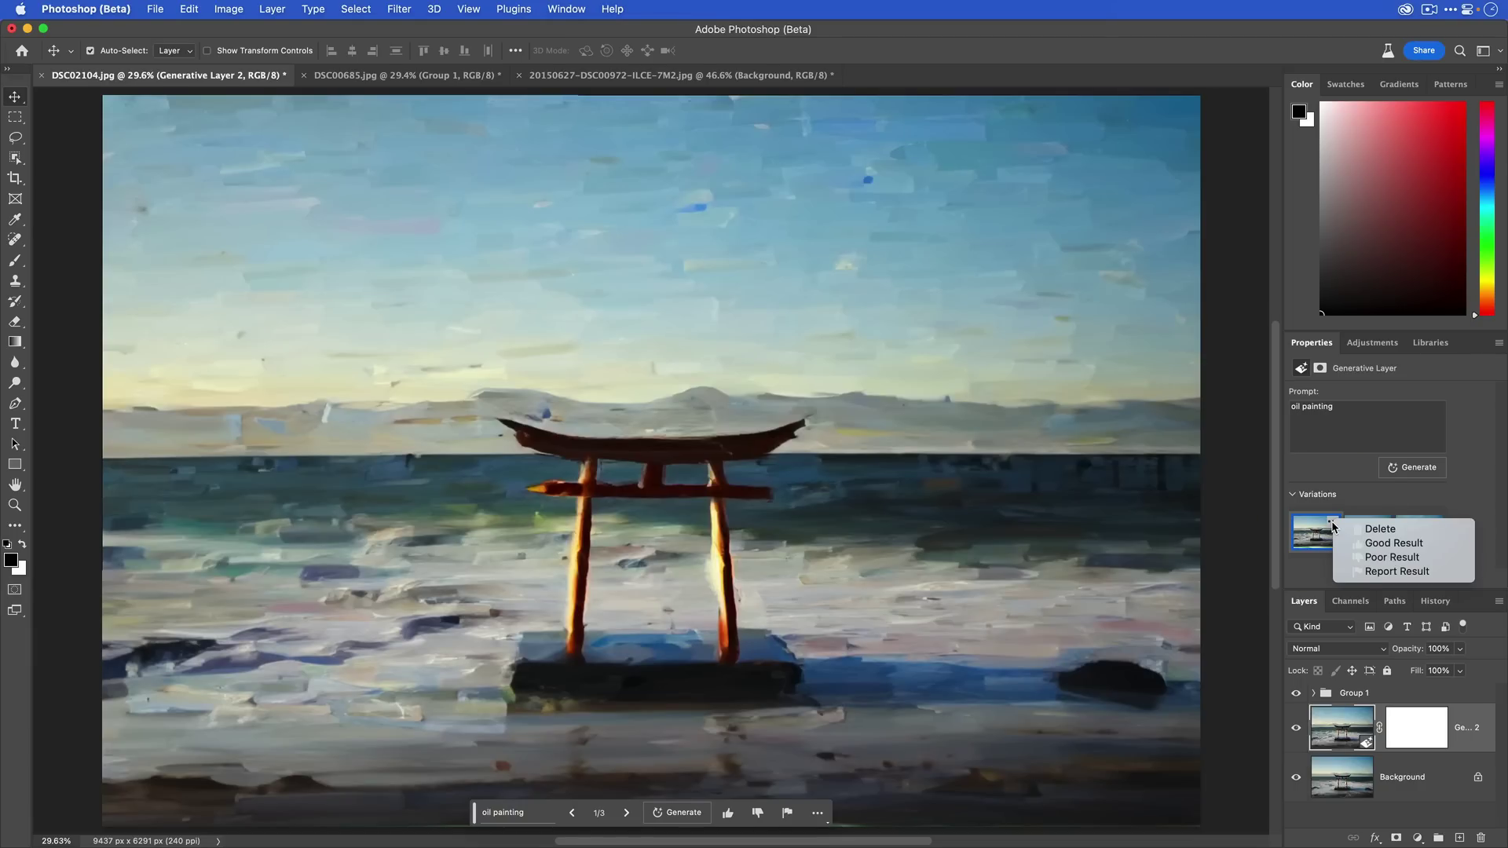
click(1429, 542)
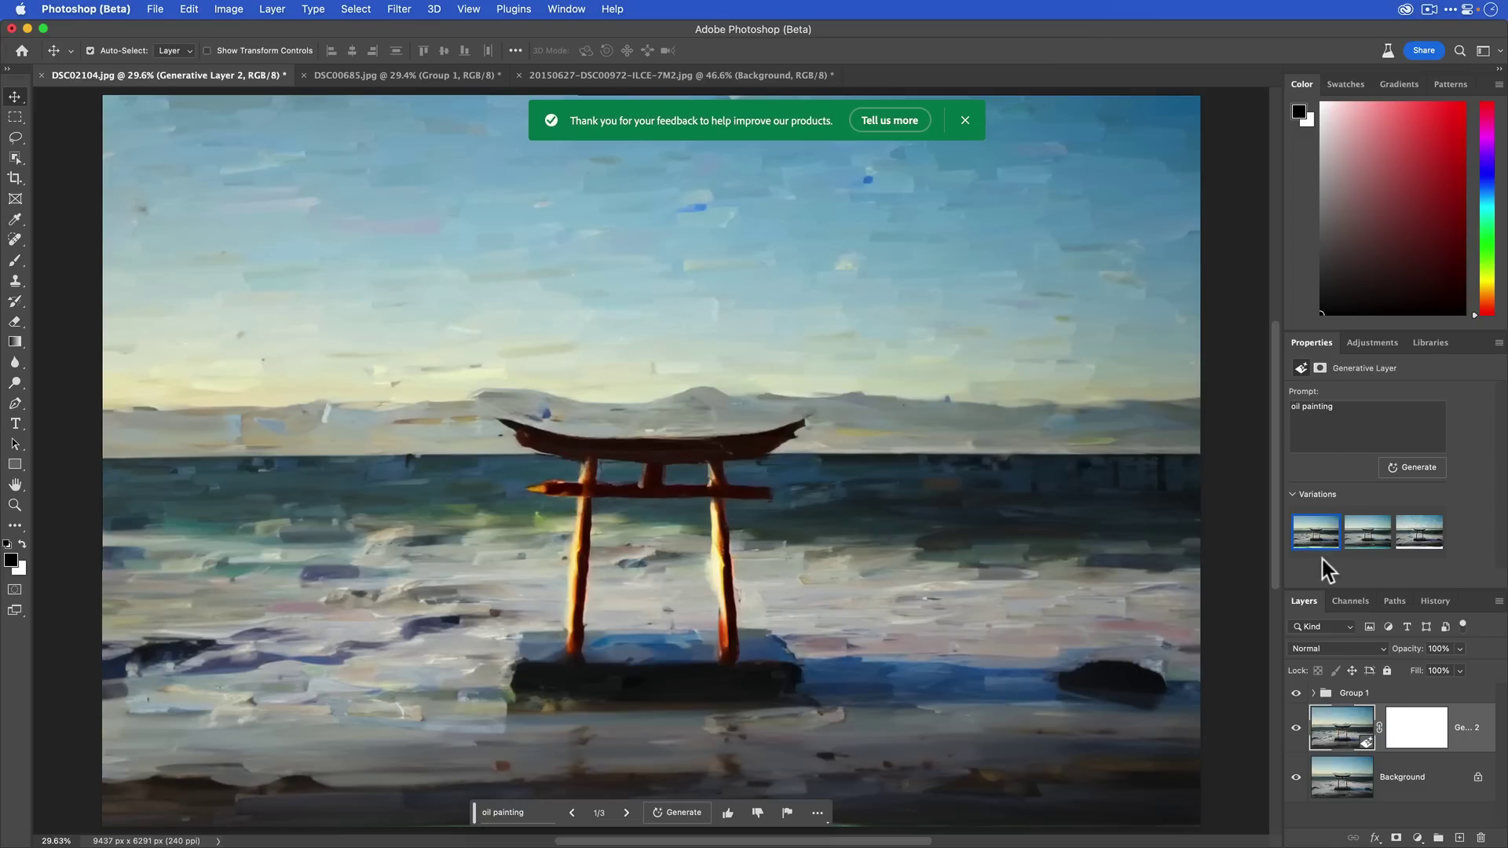
click(1384, 521)
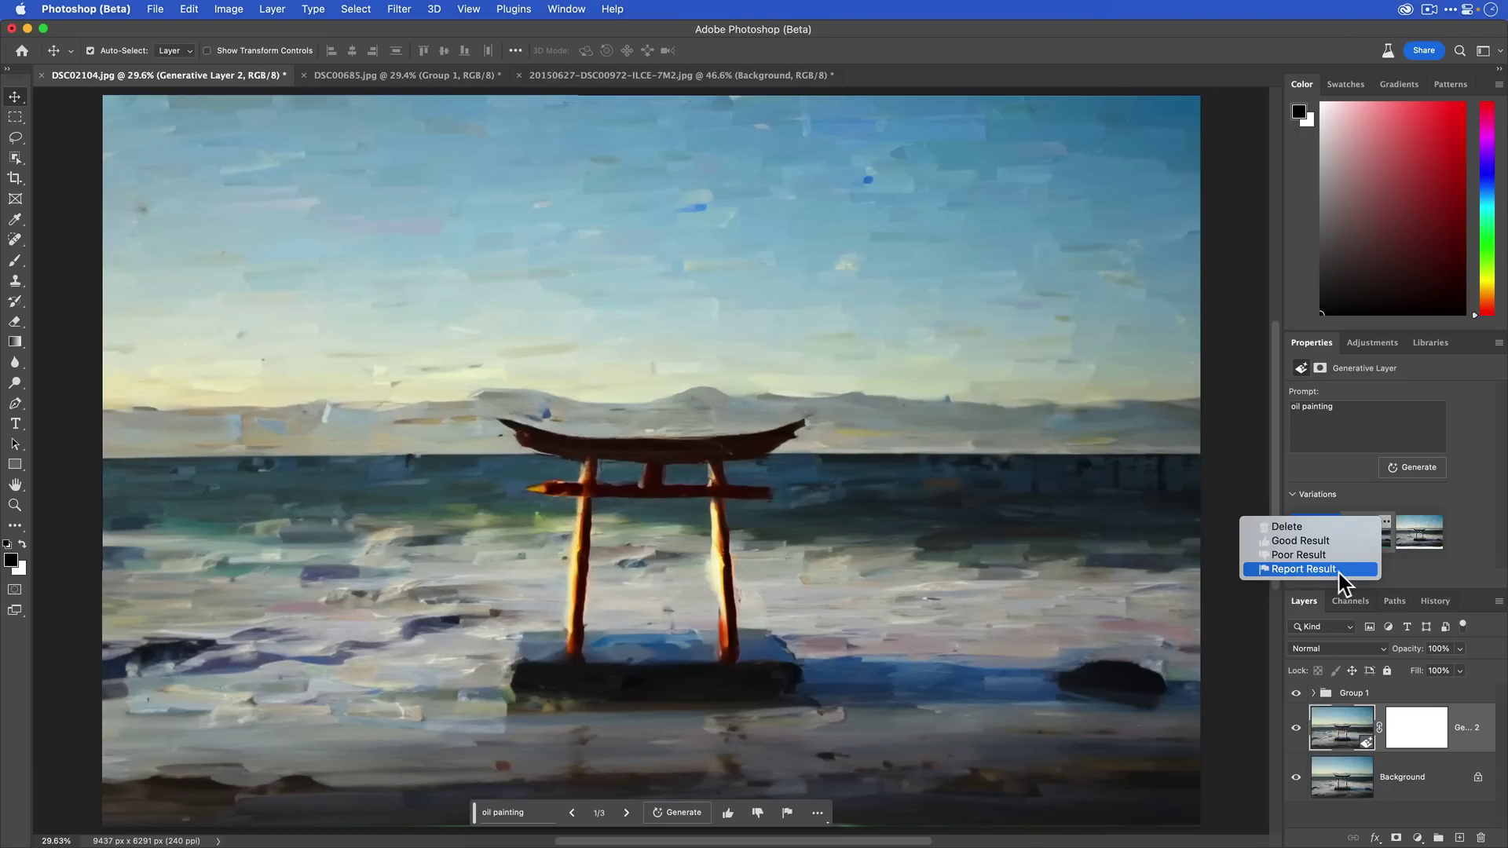
click(1490, 567)
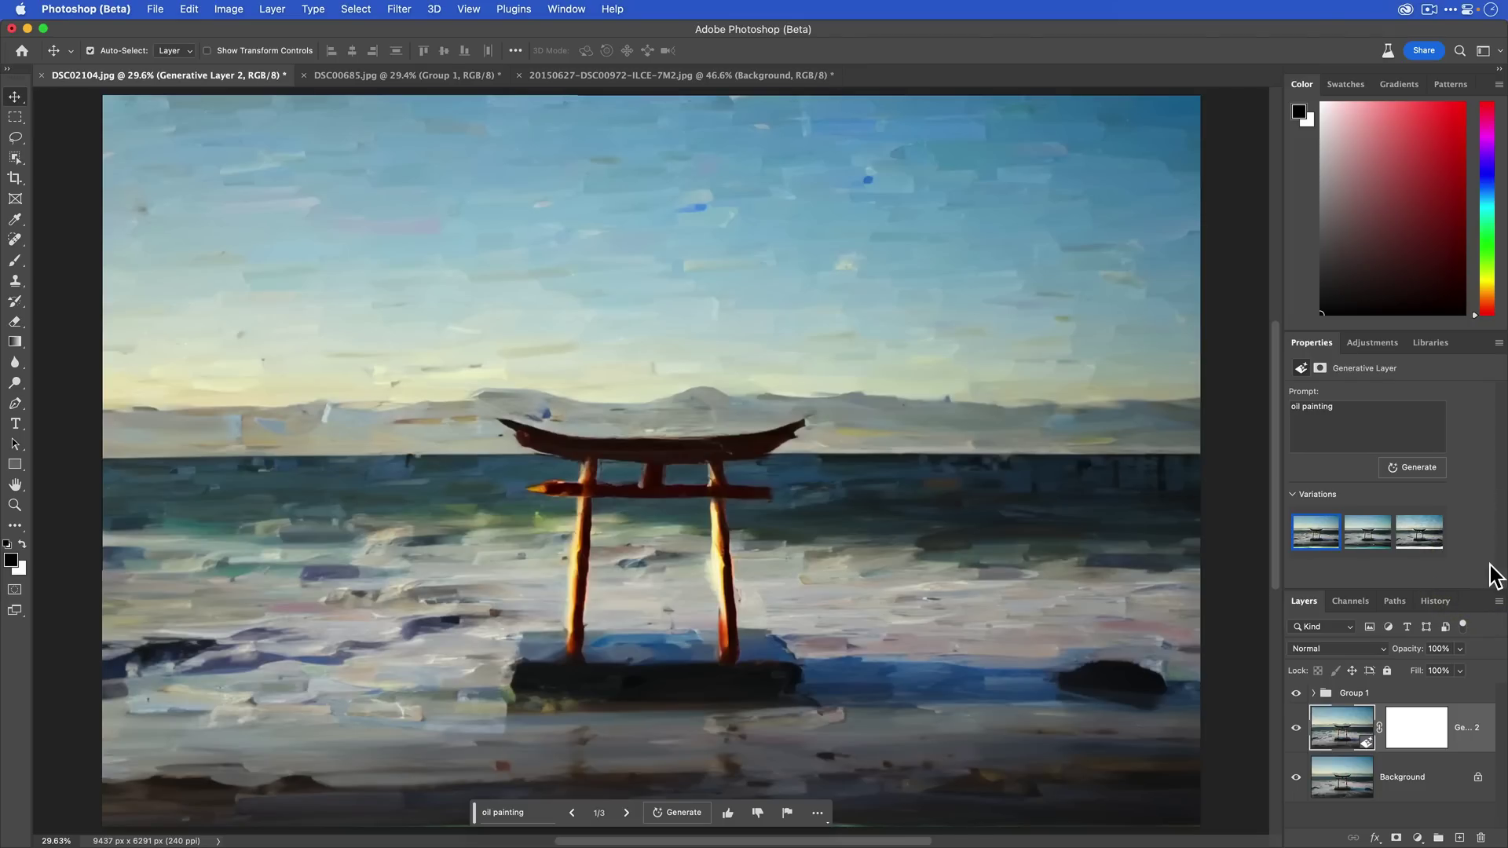
Step: Toggle layer visibility in Group 1 to compare the paintings against the original photo
click(1298, 728)
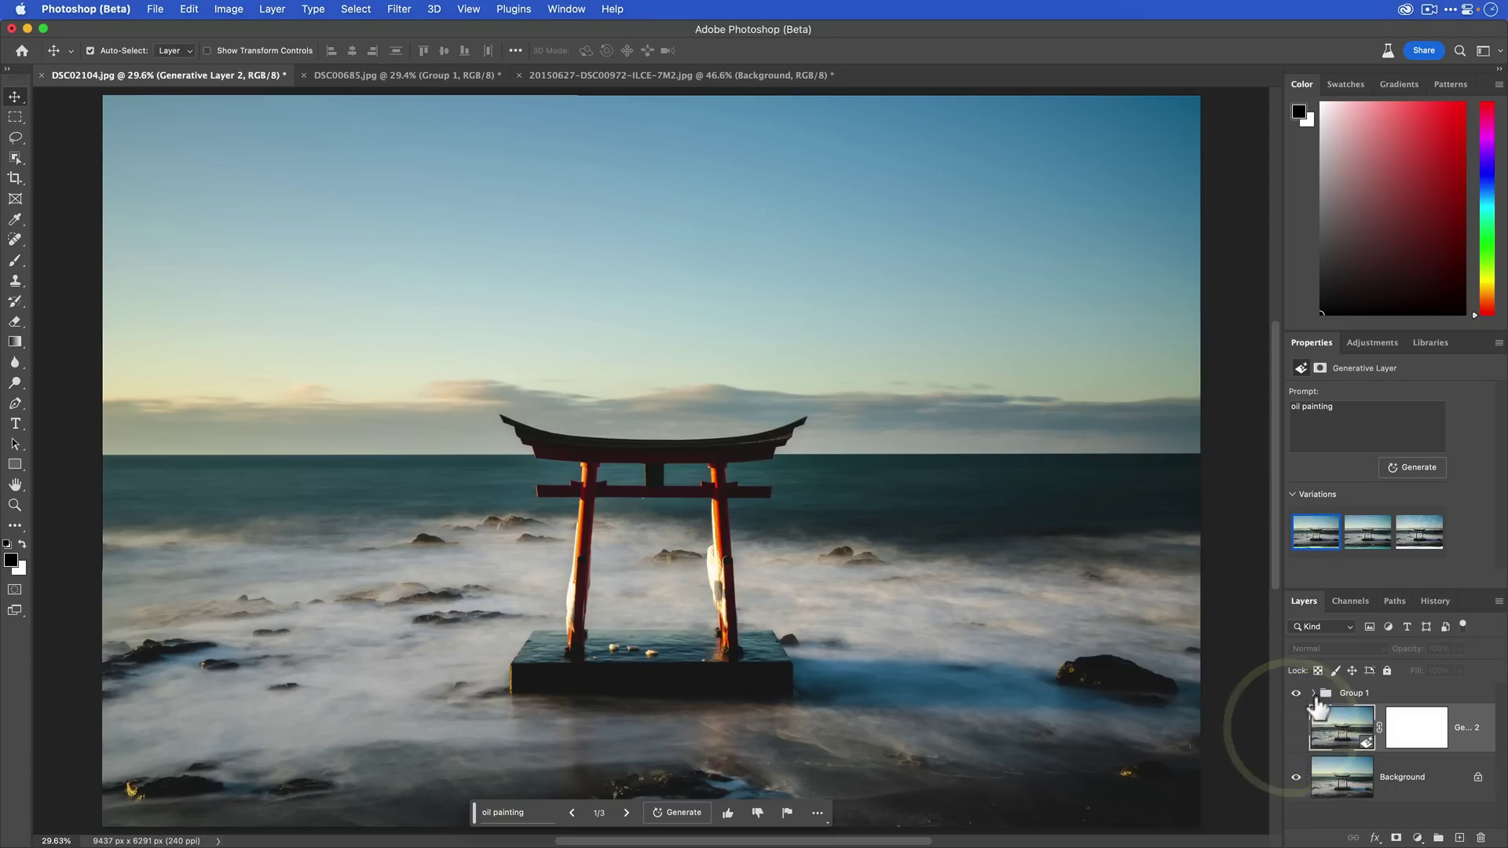
click(1313, 692)
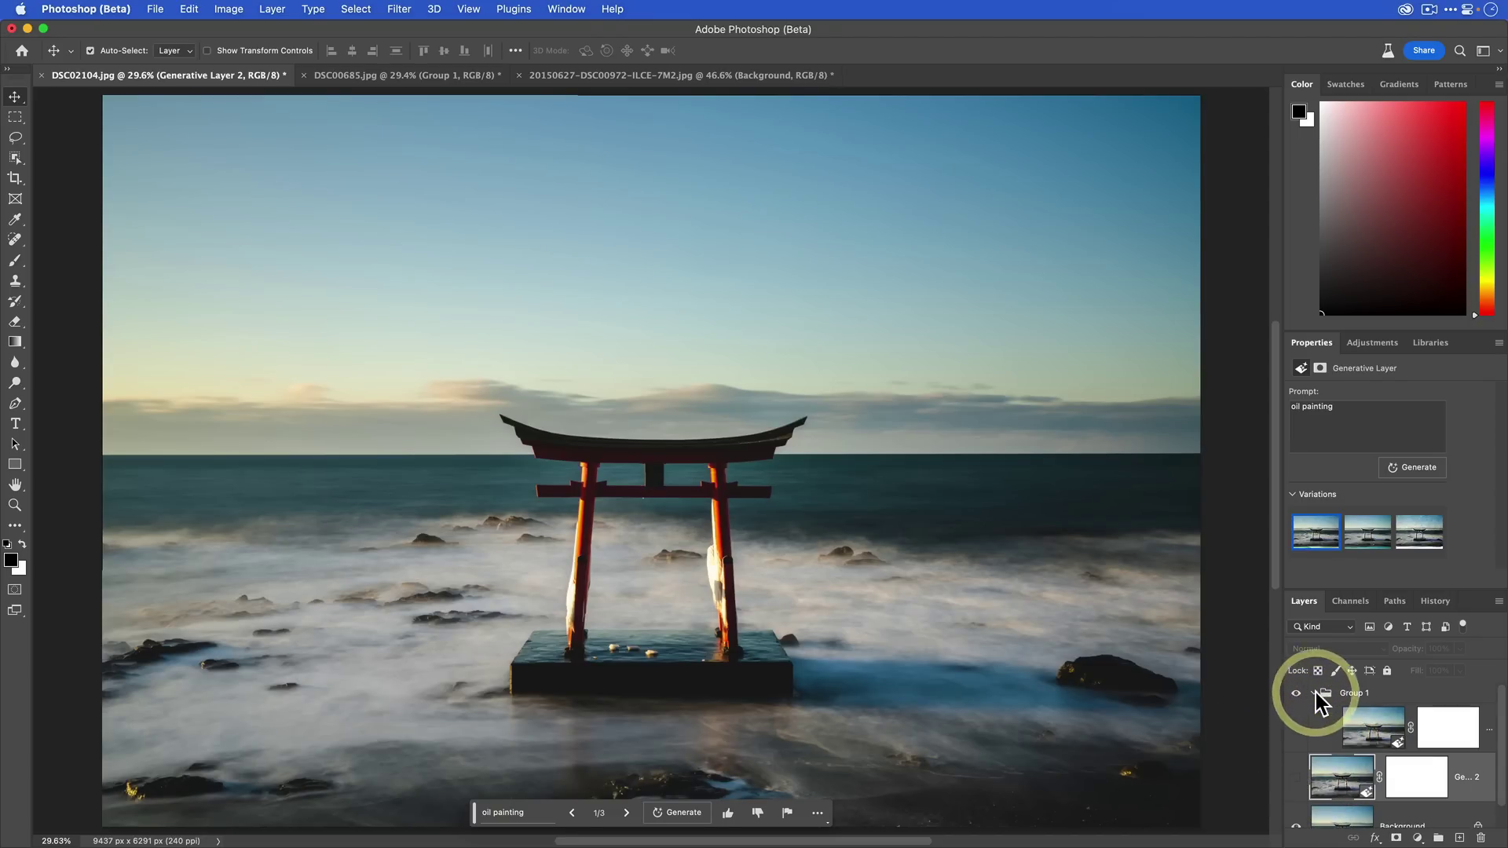
click(1297, 729)
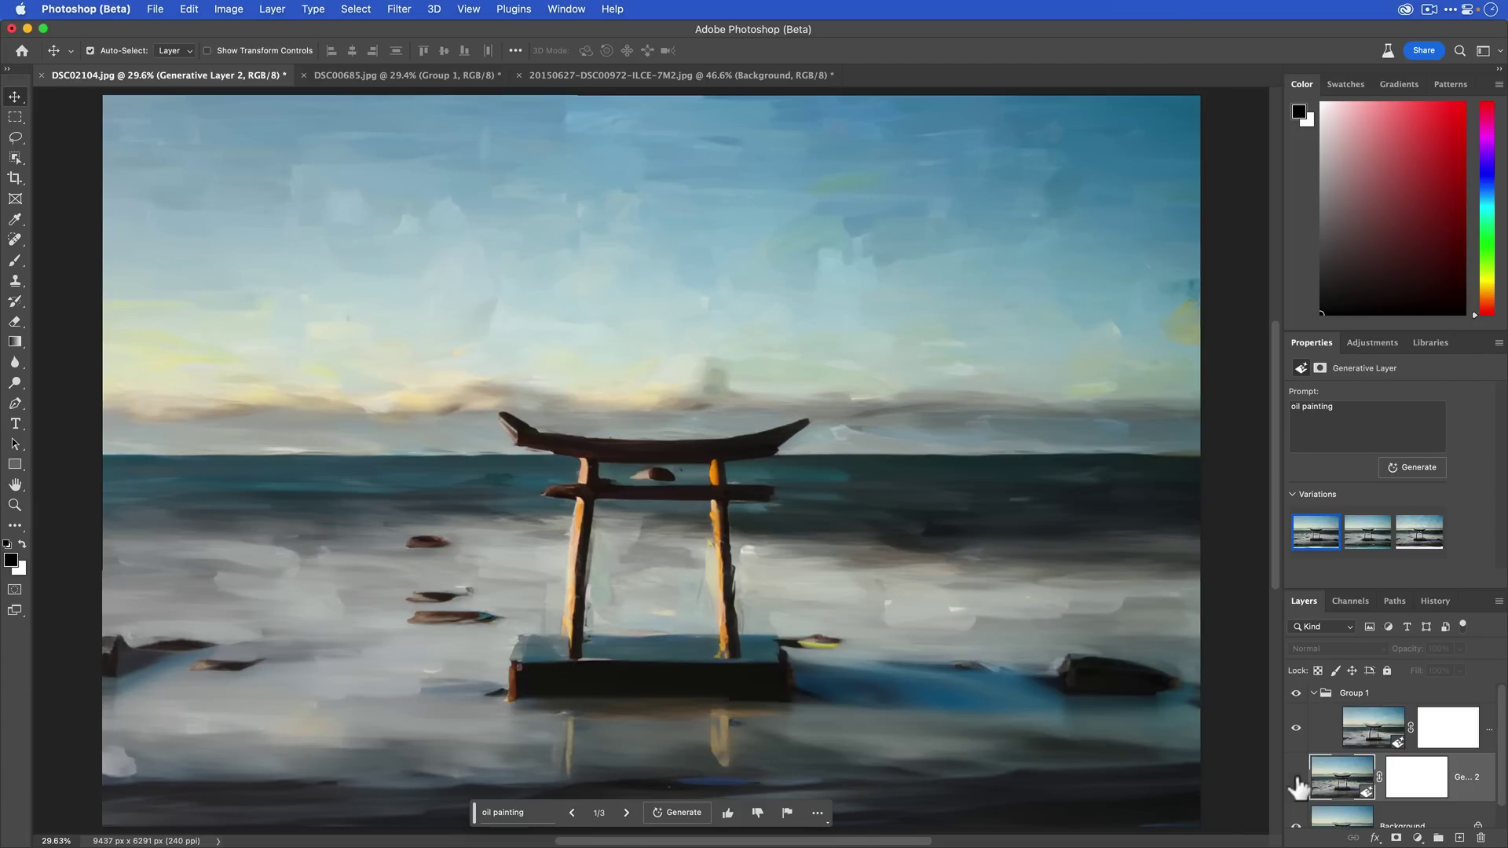
click(1296, 777)
click(1292, 727)
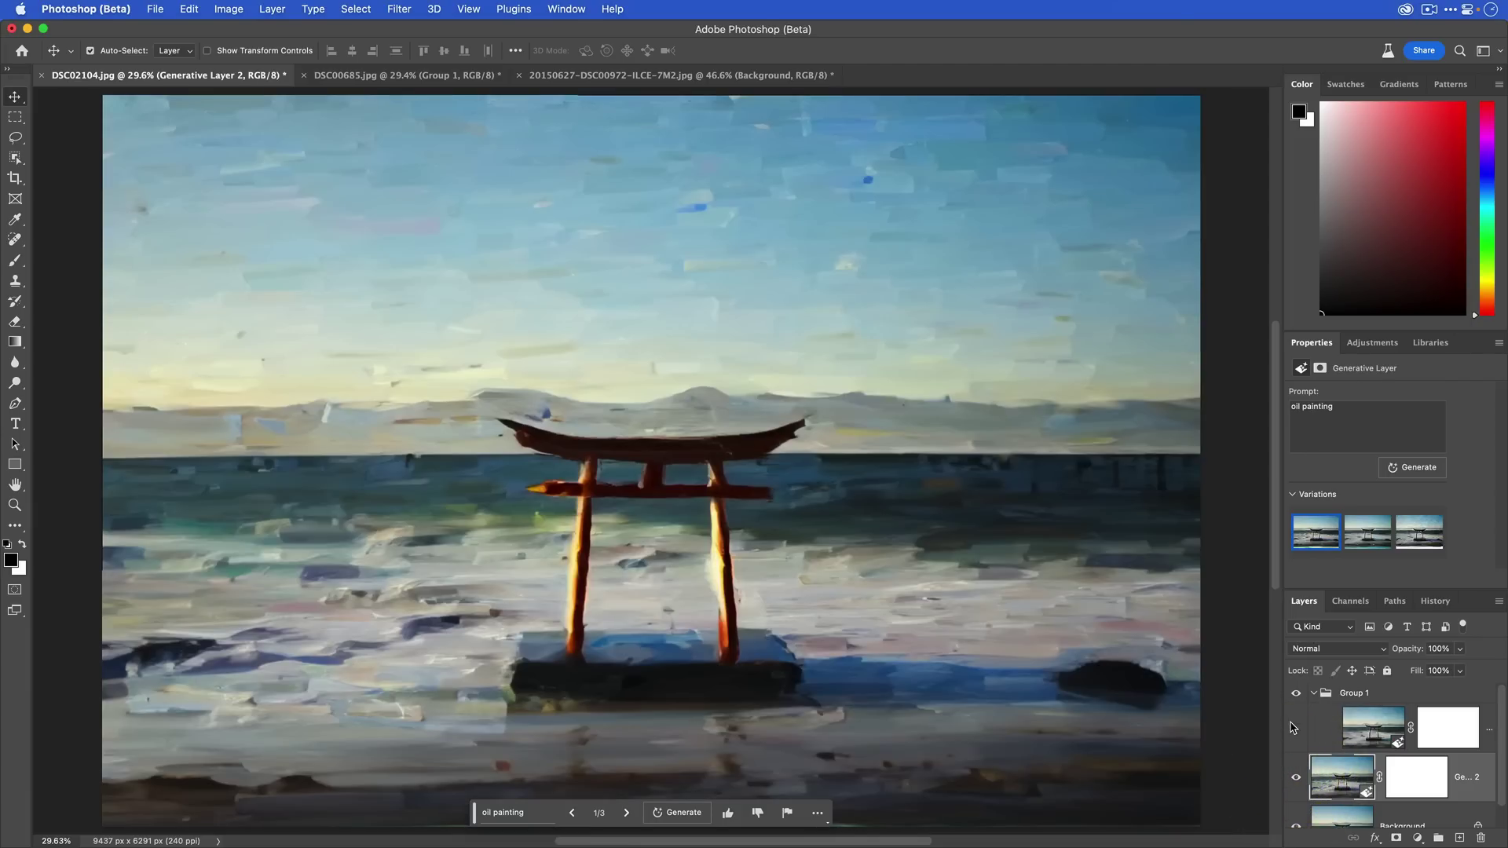
Step: Compare the two paintings once more, trash Generative Layer 2, and select Group 1
click(1292, 727)
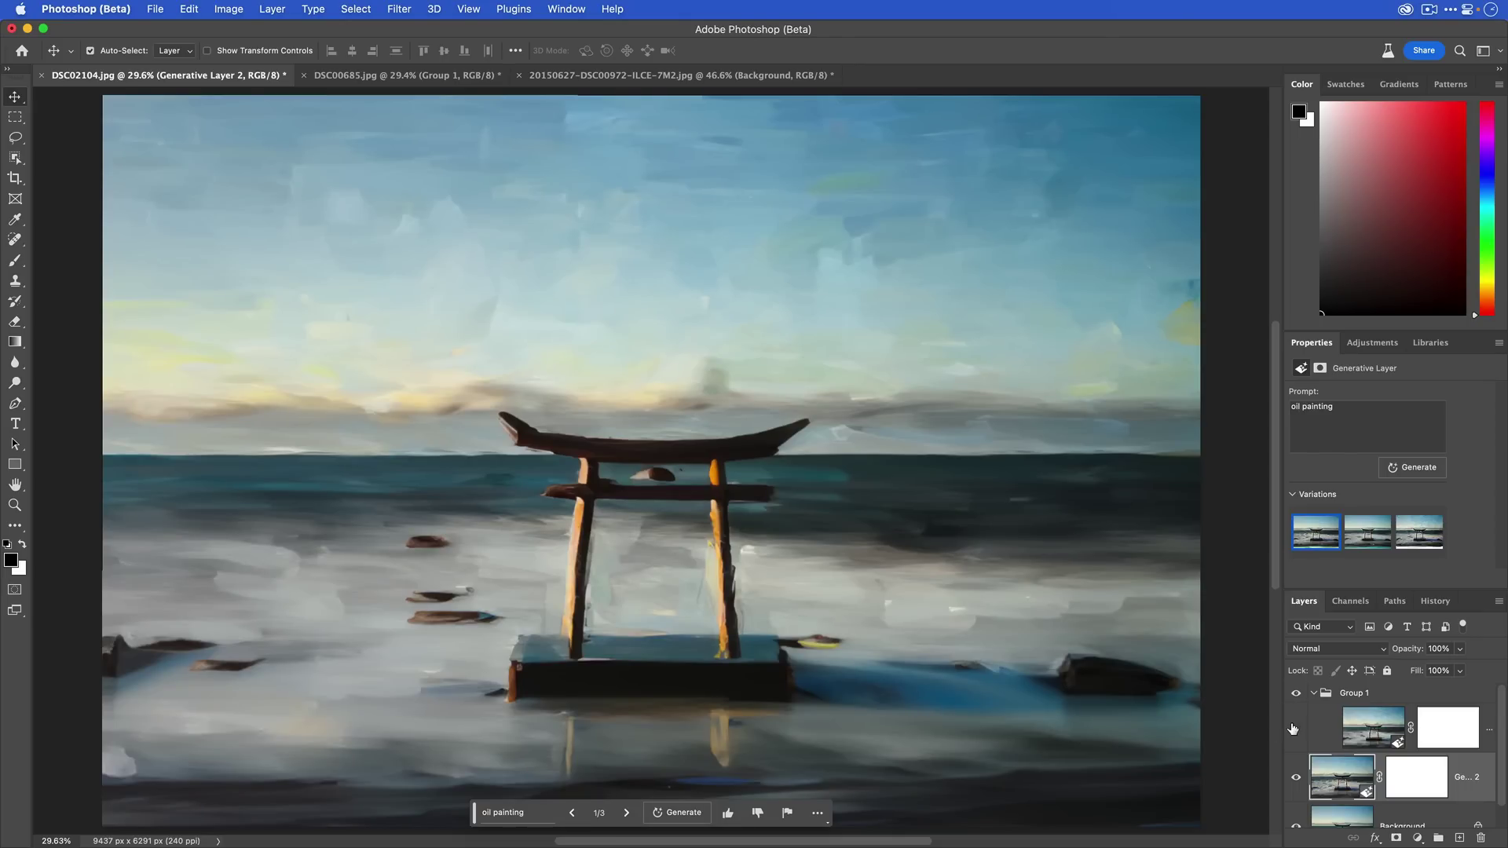
click(1292, 727)
click(1292, 728)
drag(1478, 785, 1480, 837)
click(1312, 730)
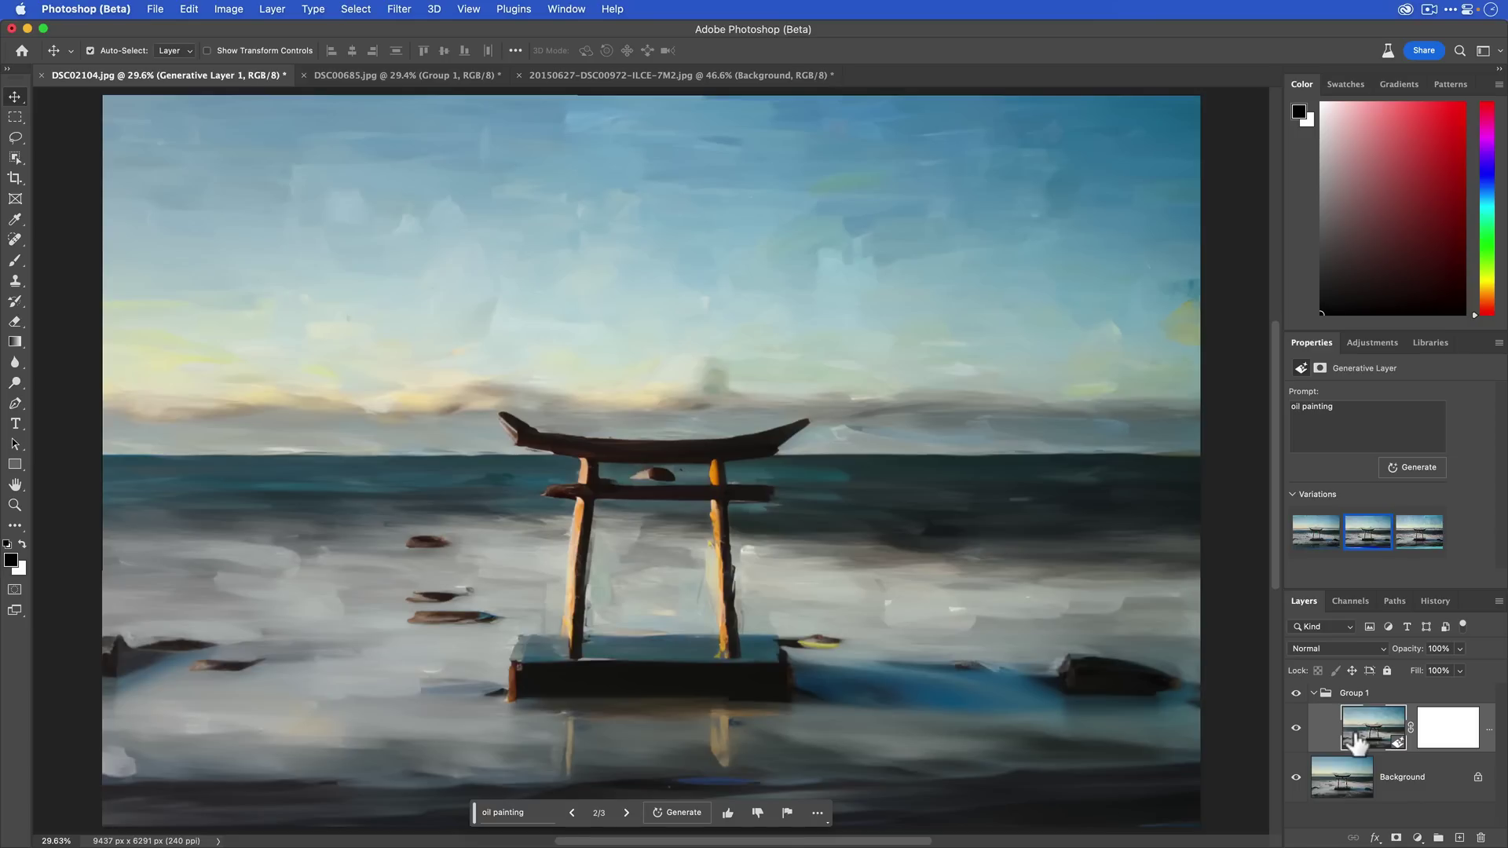
click(1410, 699)
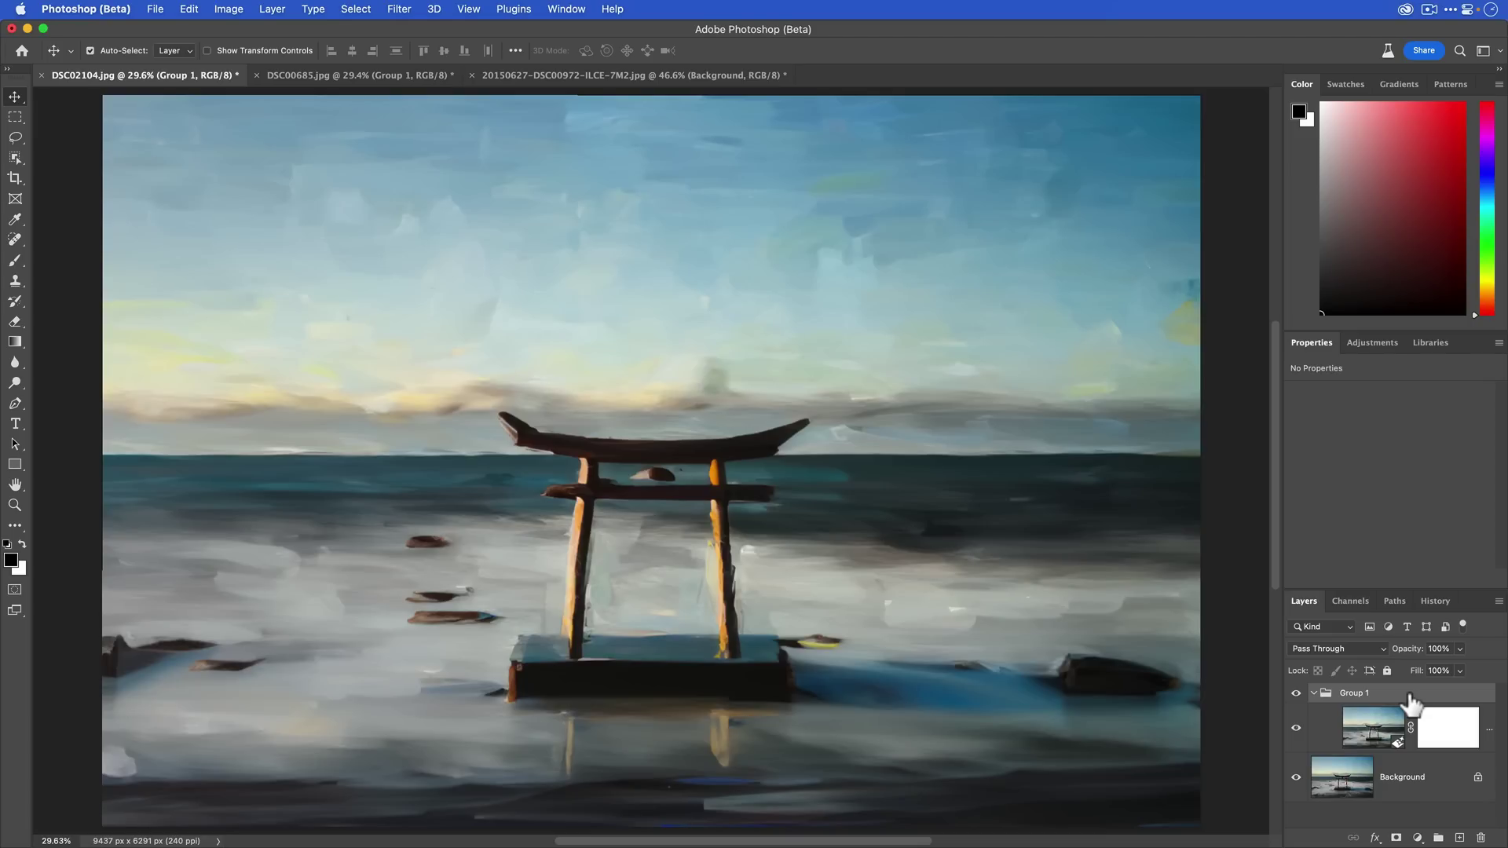
Step: Collapse Group 1, inspect the painted torii zoomed in, and stamp visible layers into Layer 1
click(1313, 693)
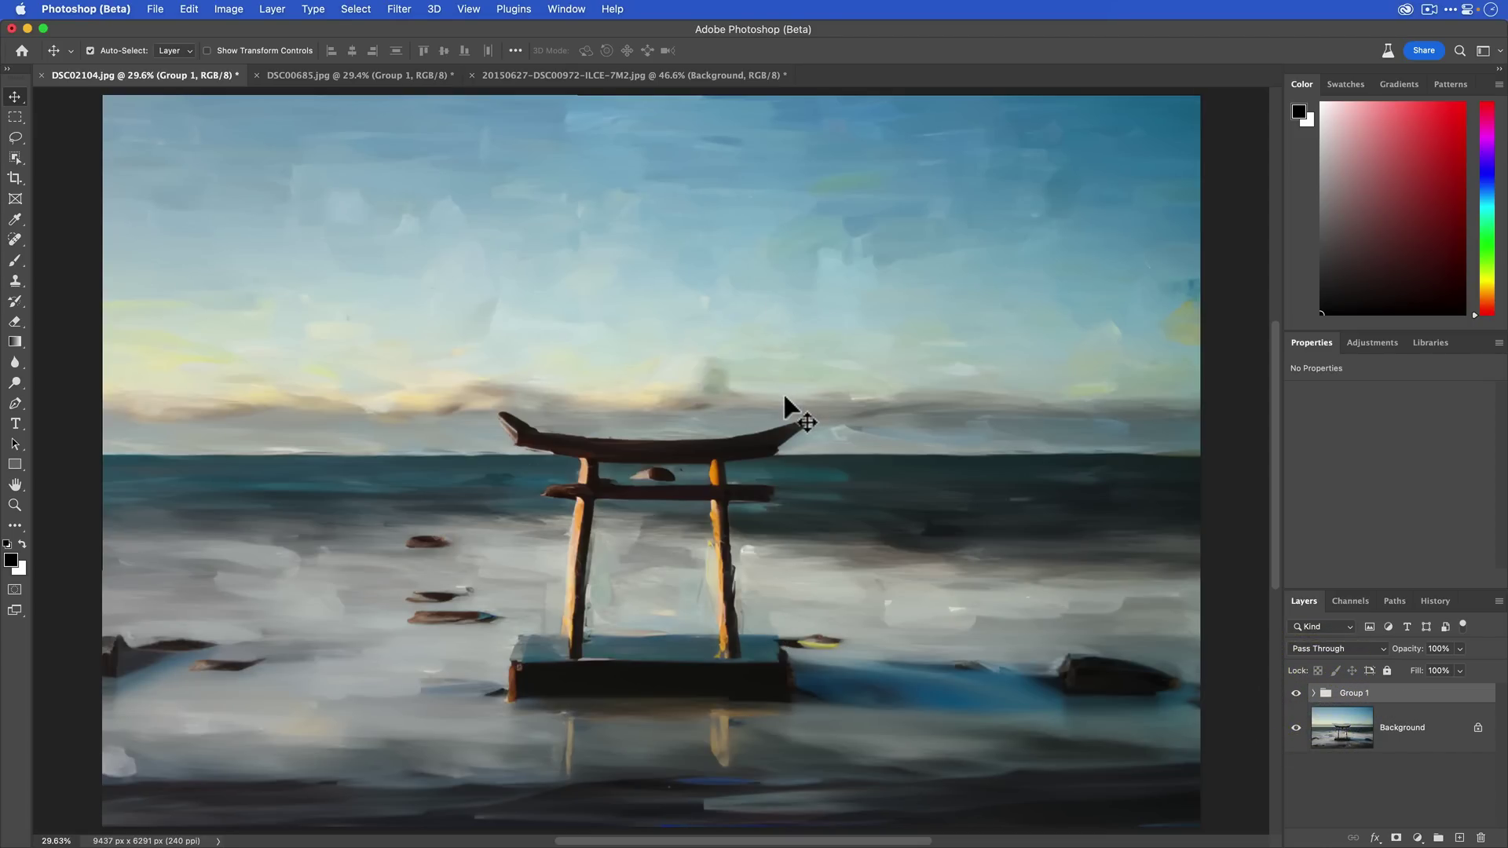
key(super+equal)
key(super+equal)
key(super+equal)
key(super+equal)
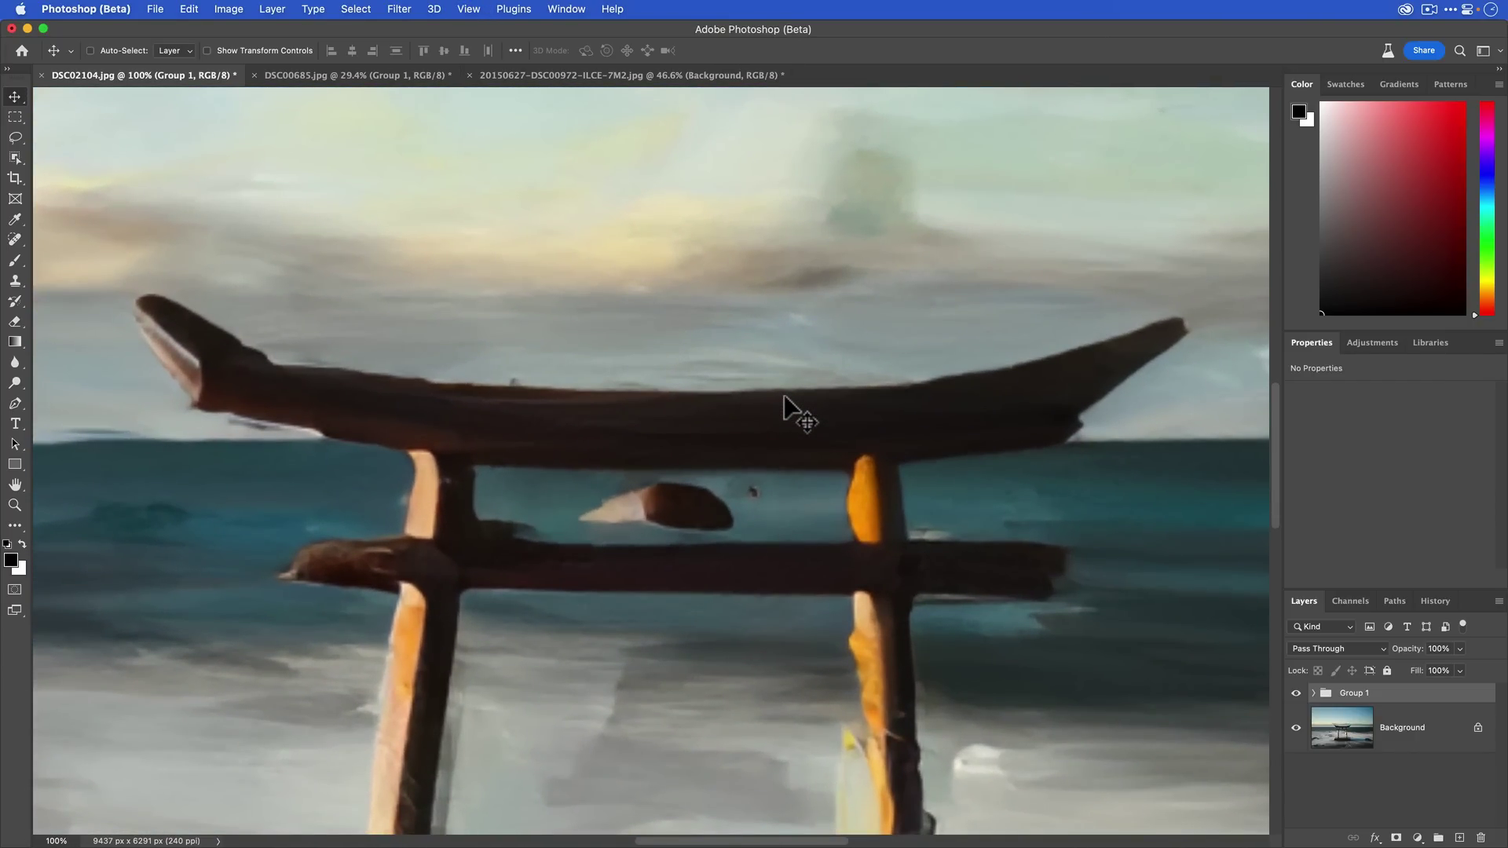
key(super+0)
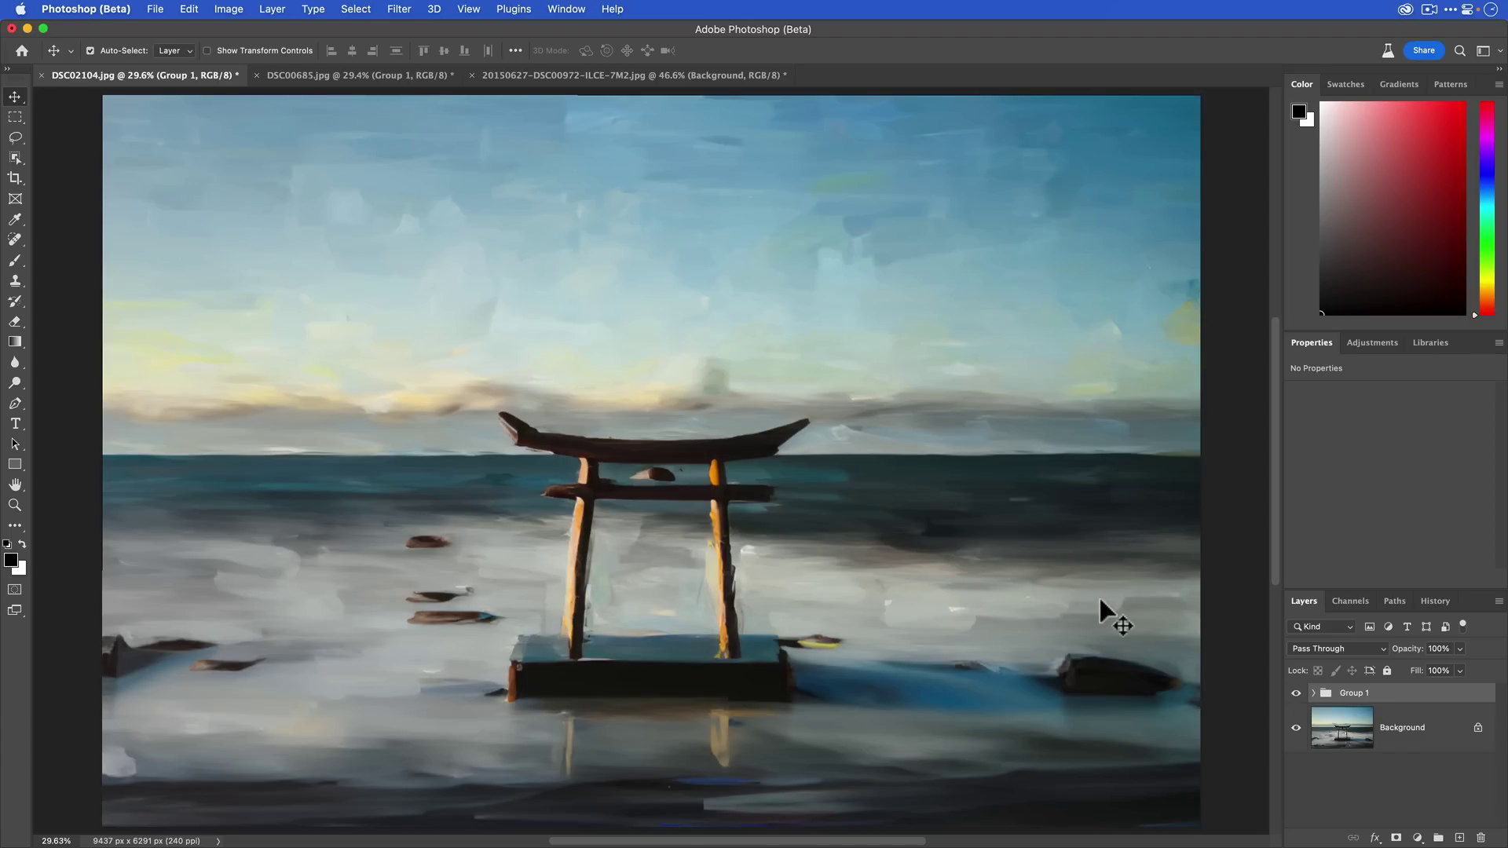
key(super+alt+shift+e)
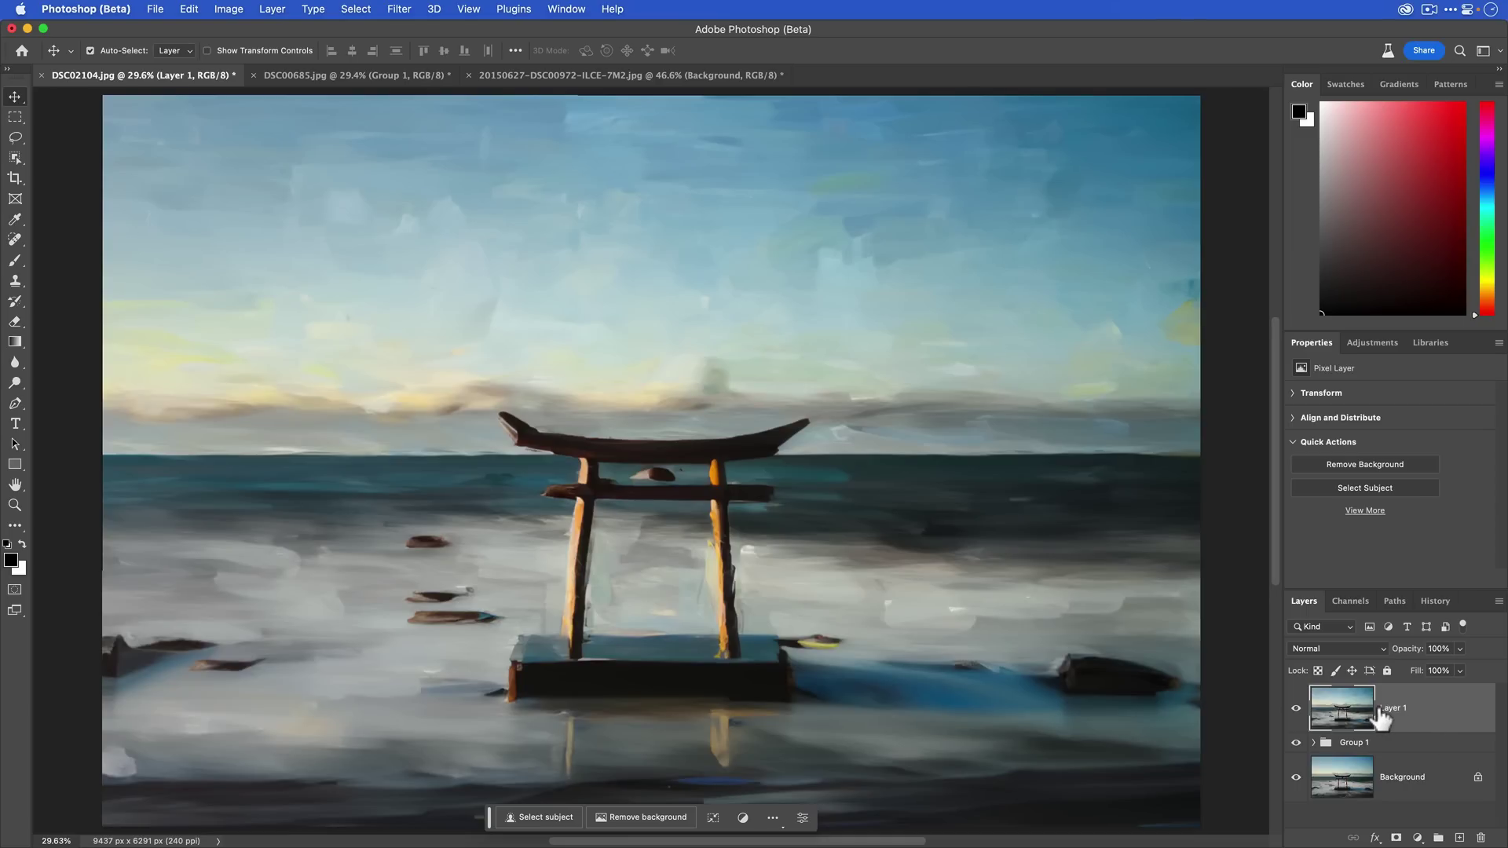
Step: In the Filter Gallery, set Texturizer to Canvas texture with Relief 2
click(399, 9)
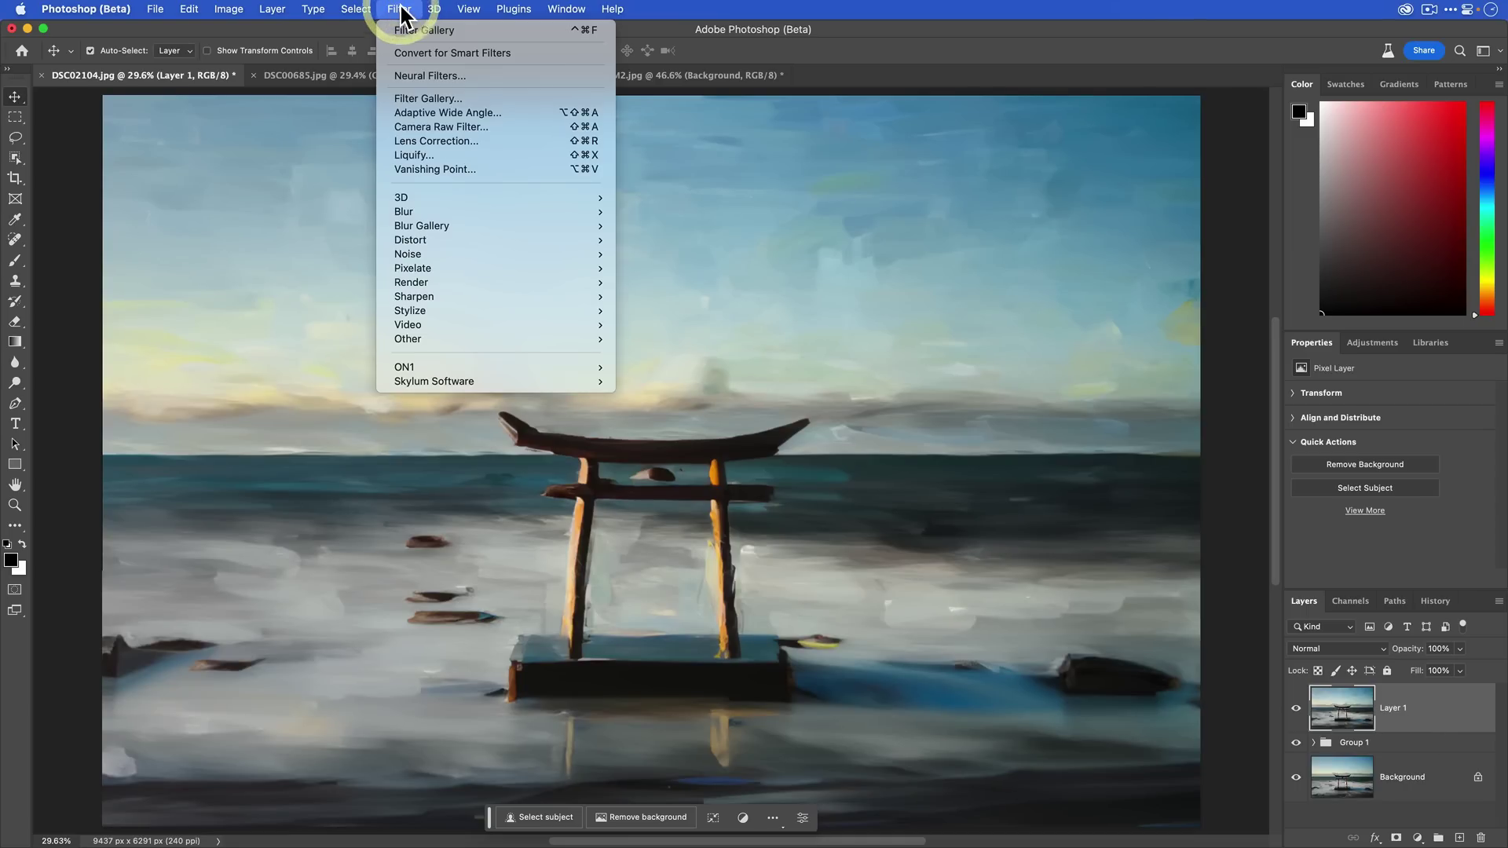
click(451, 97)
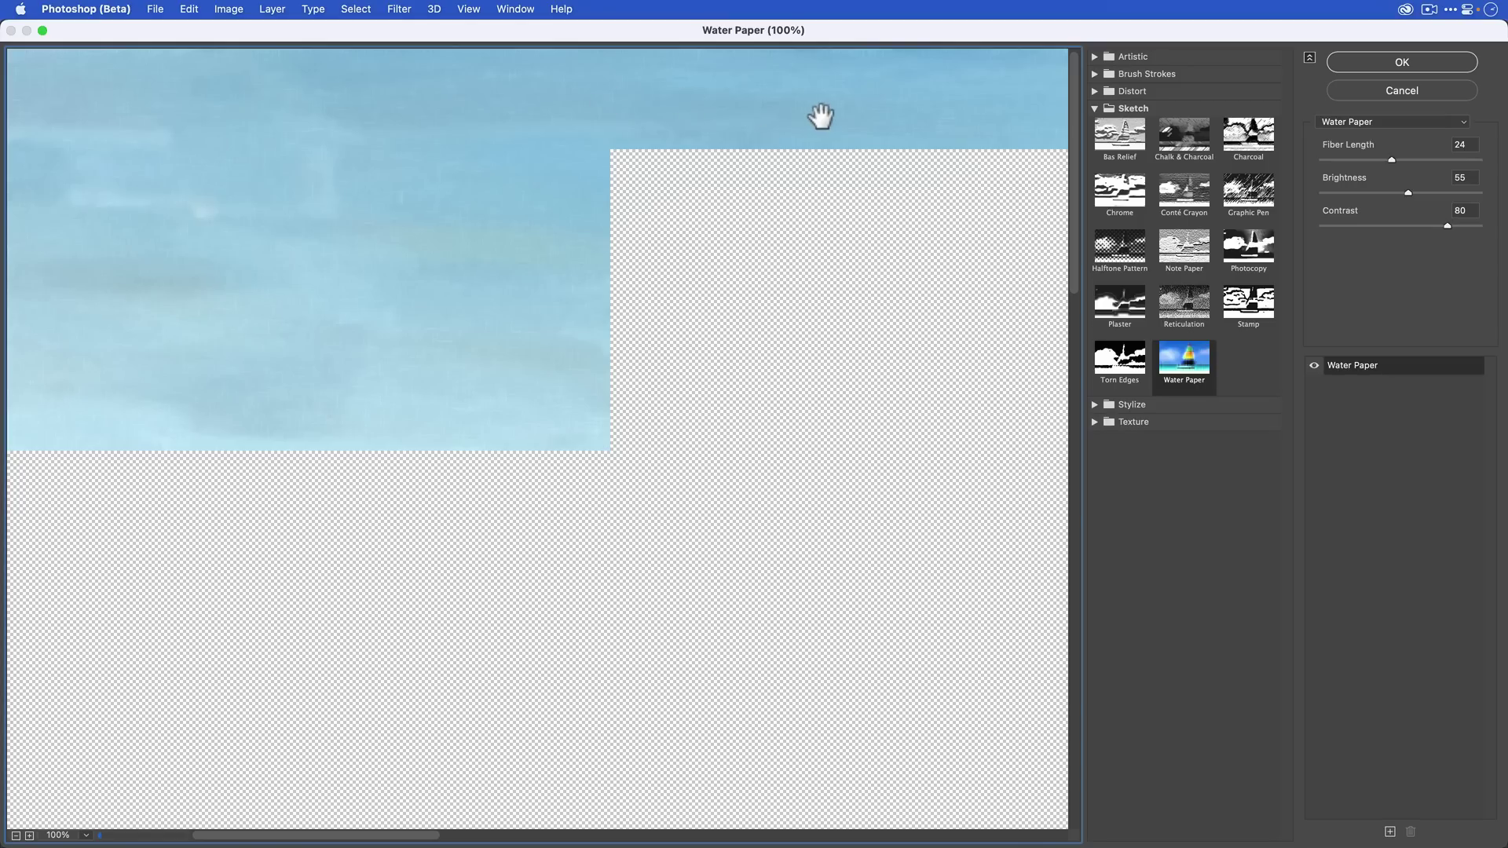
click(1096, 422)
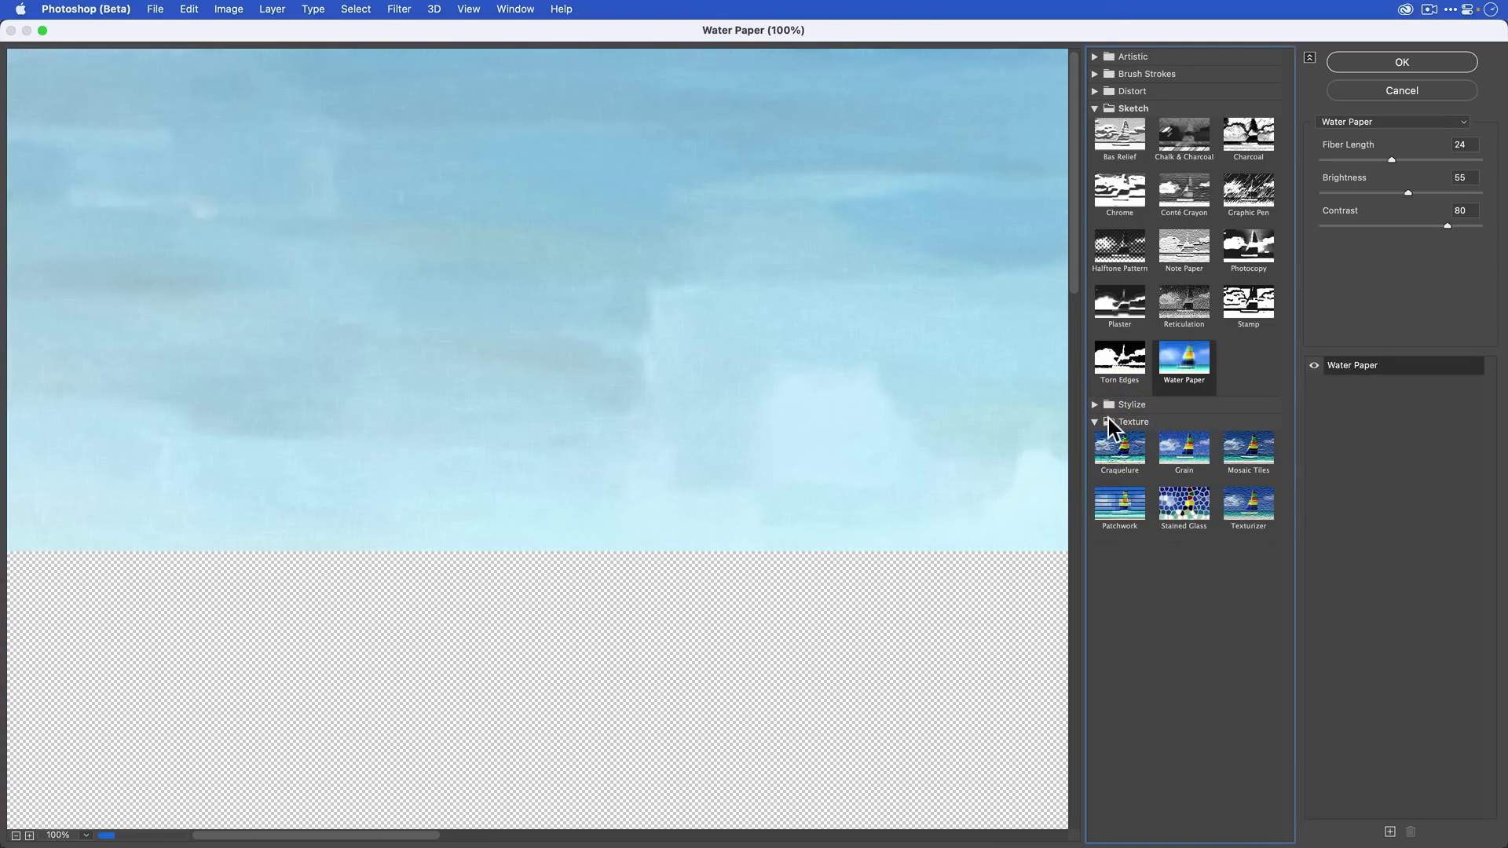
click(1255, 518)
click(1255, 518)
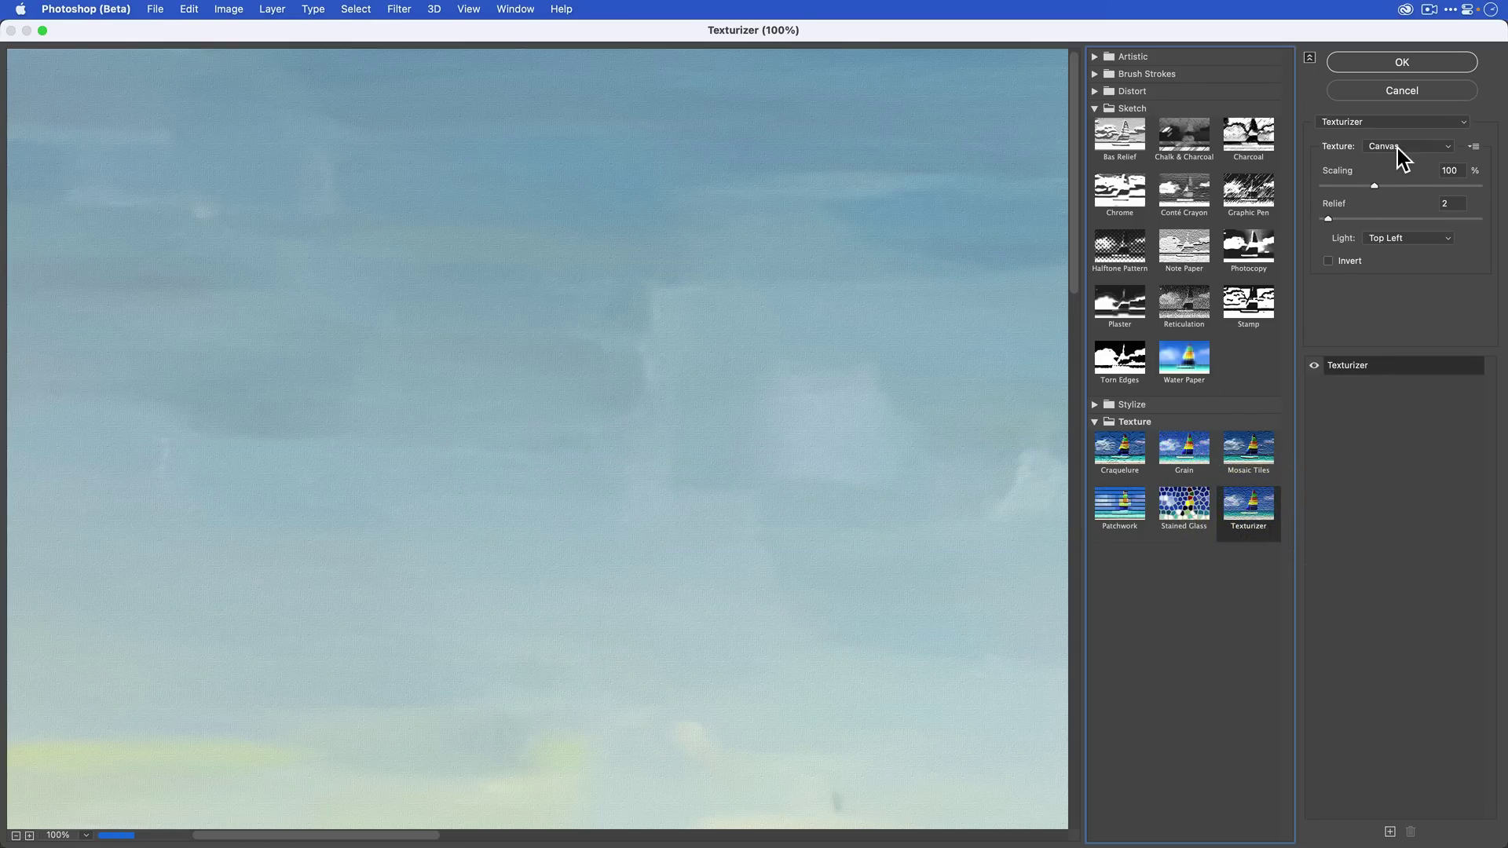
click(1397, 146)
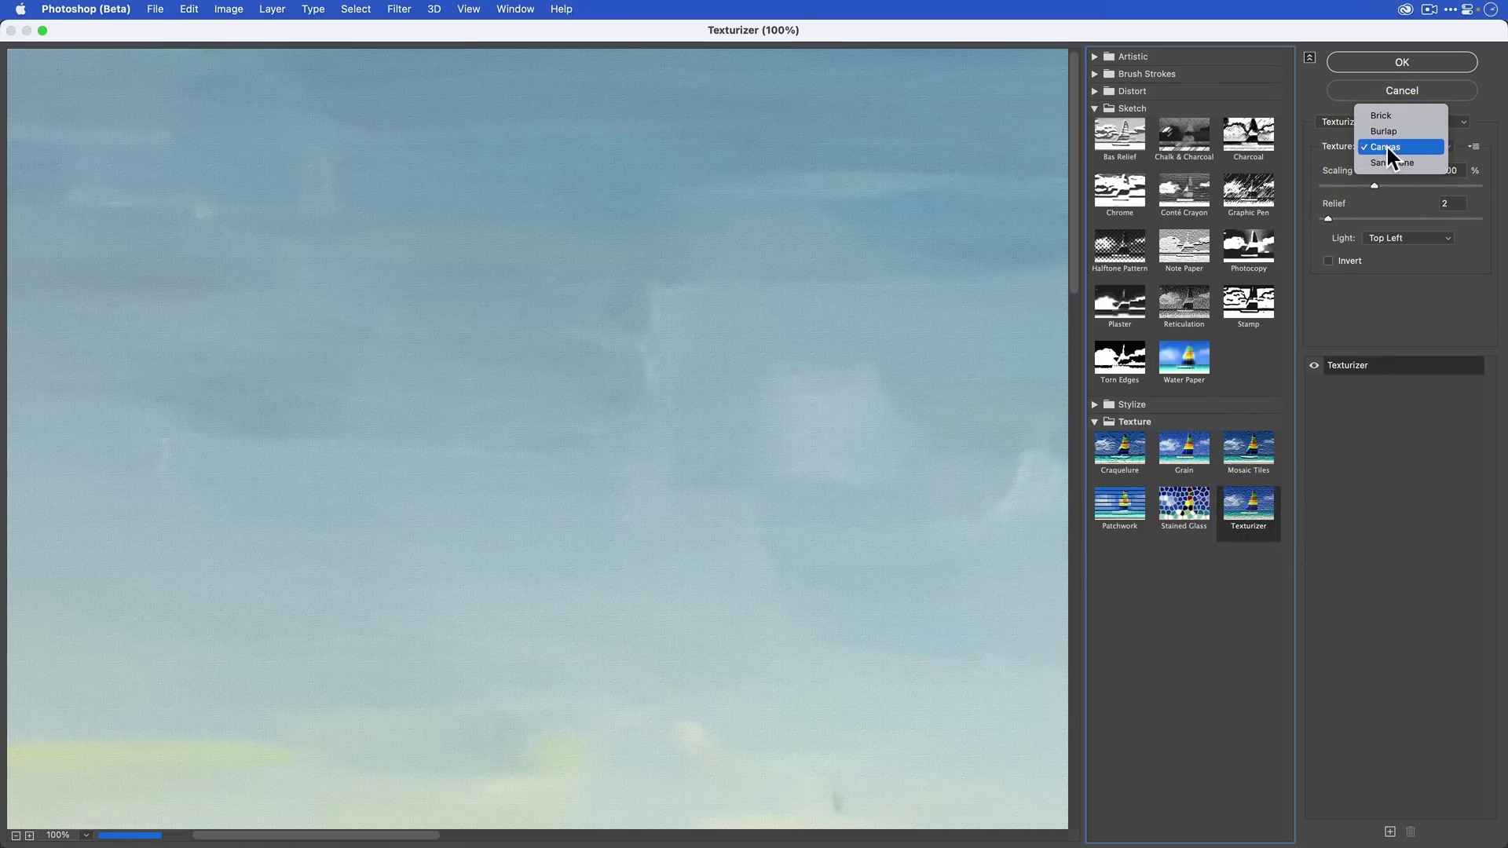
click(1392, 148)
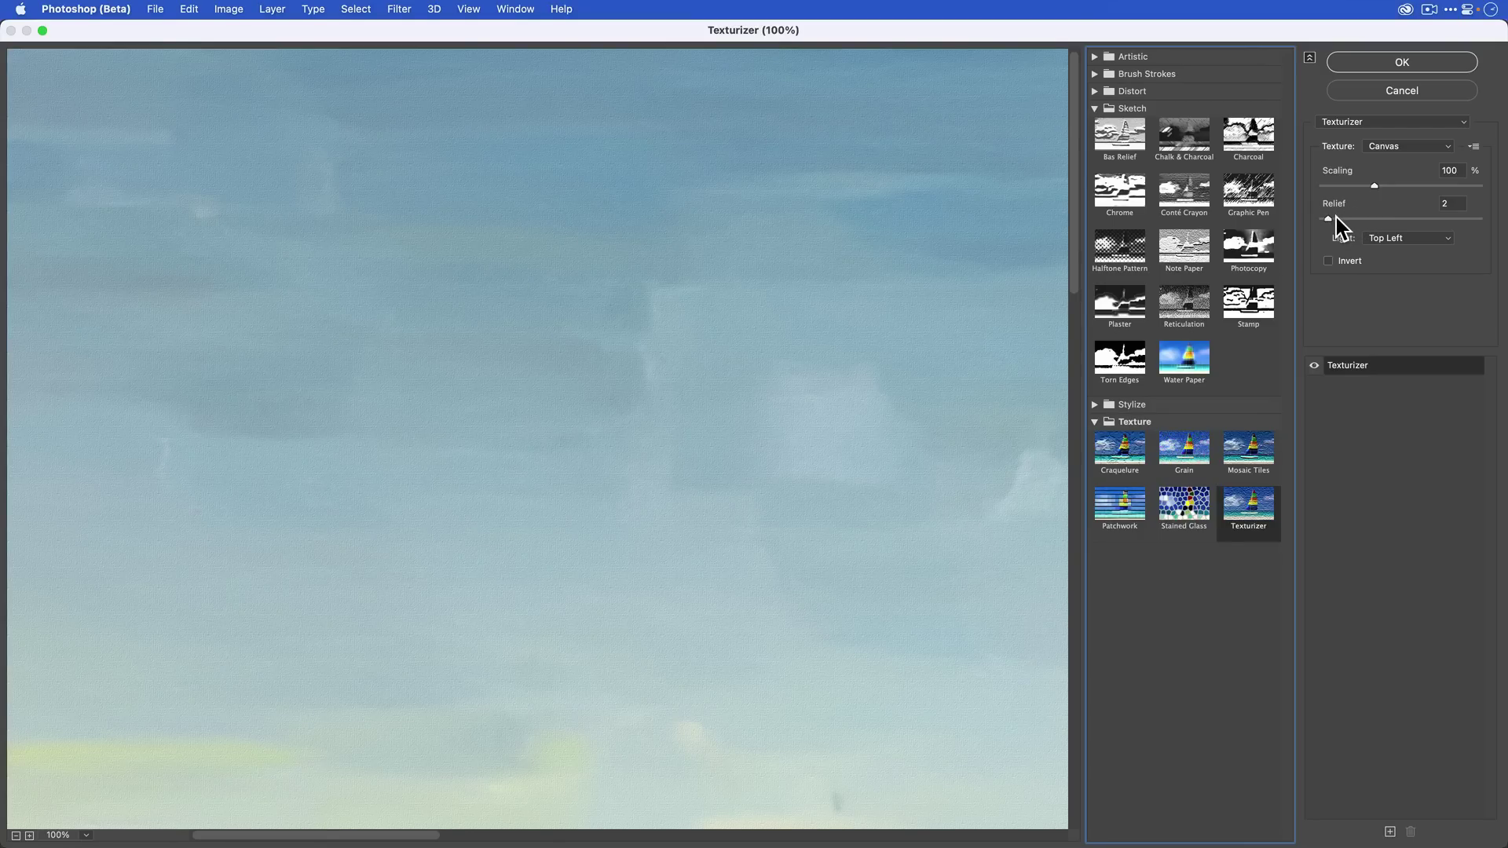
drag(1327, 220, 1392, 220)
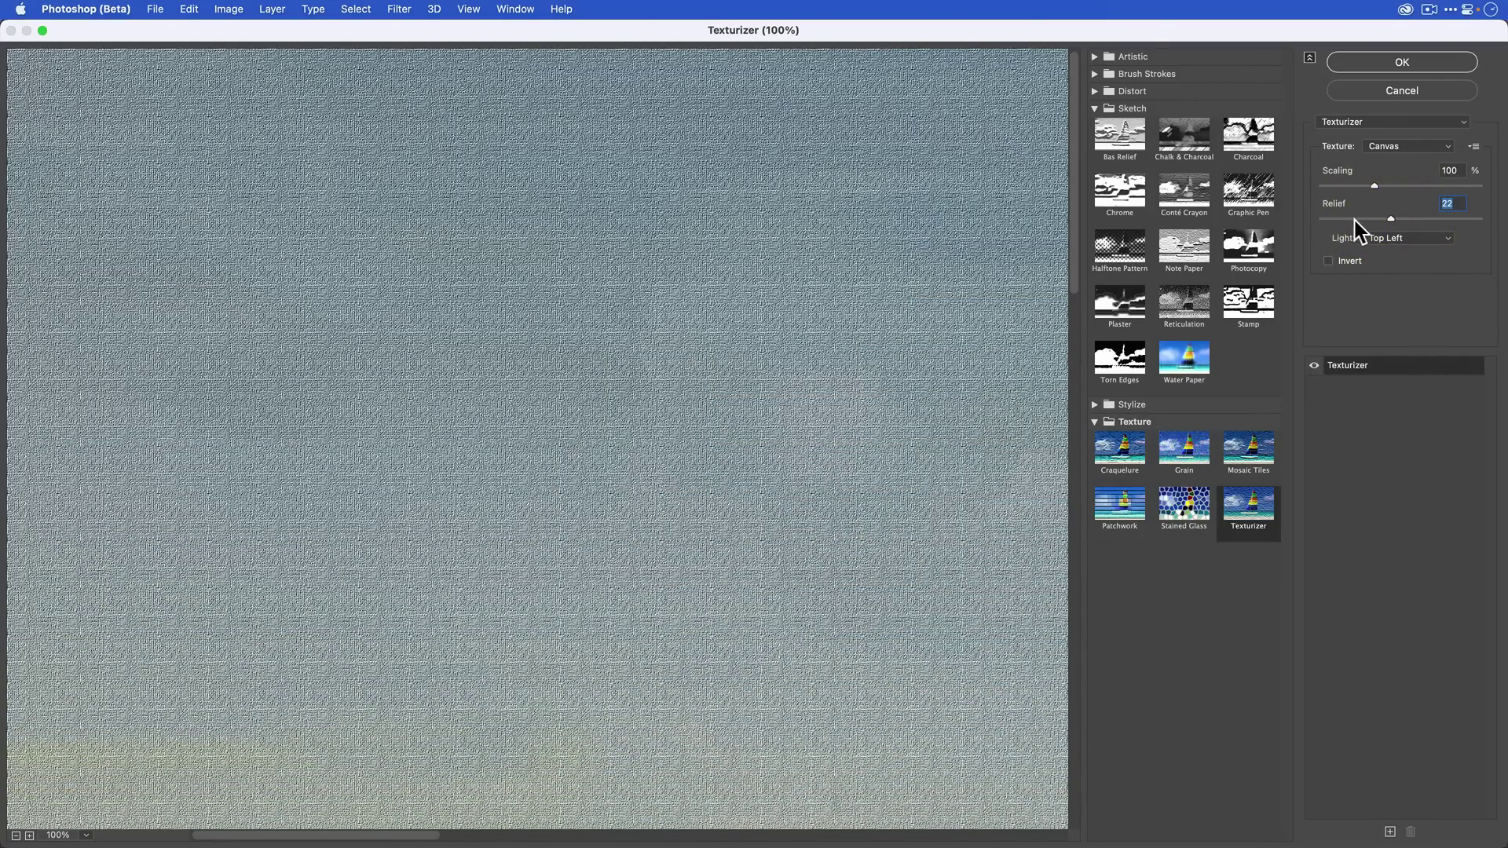
click(1327, 219)
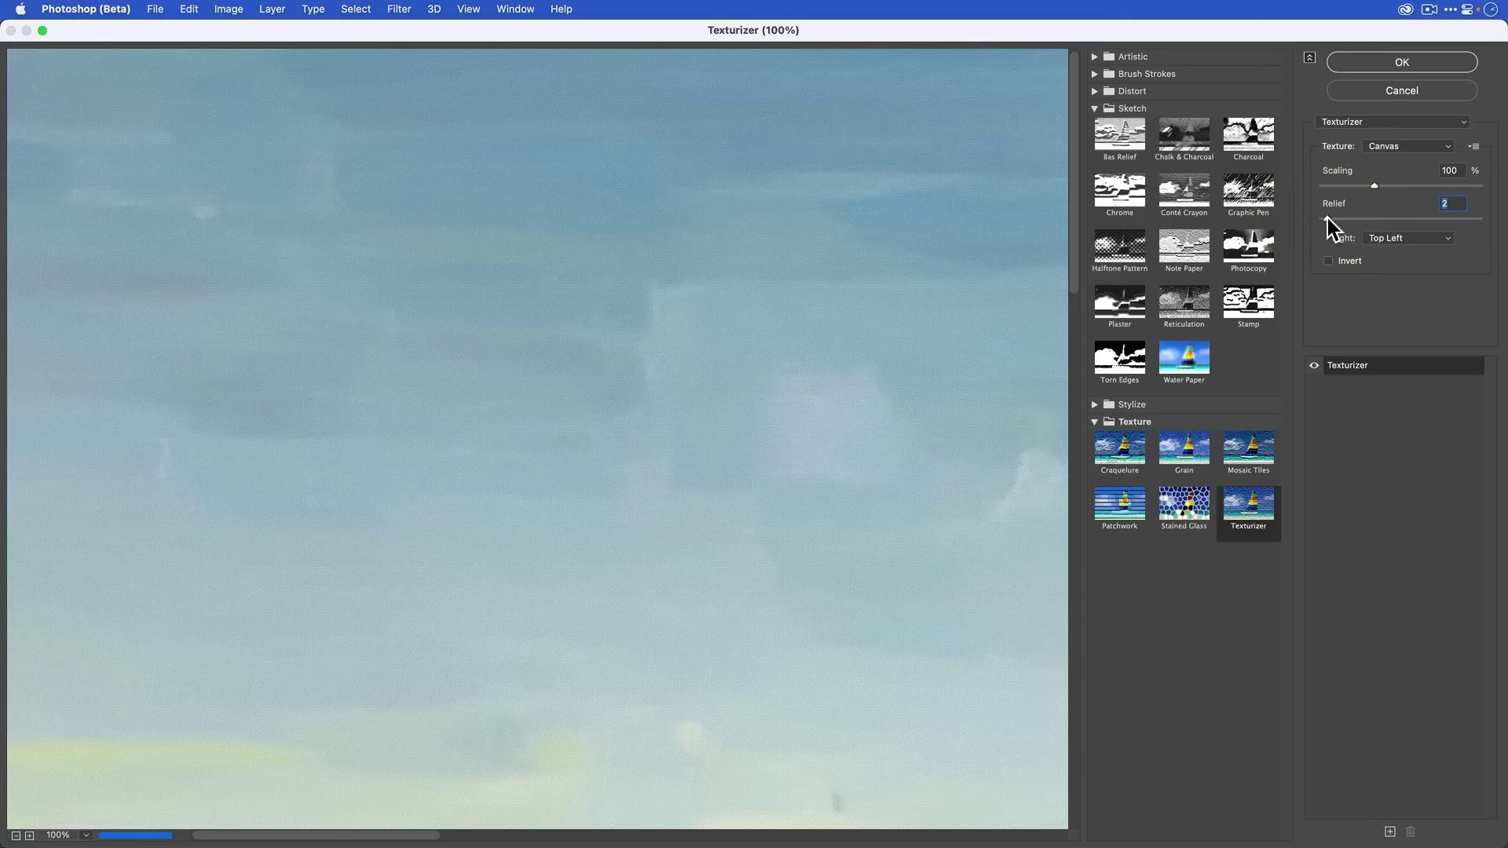
Step: Check the canvas texture preview at several zoom levels up to 100%, then apply it
super+click(630, 324)
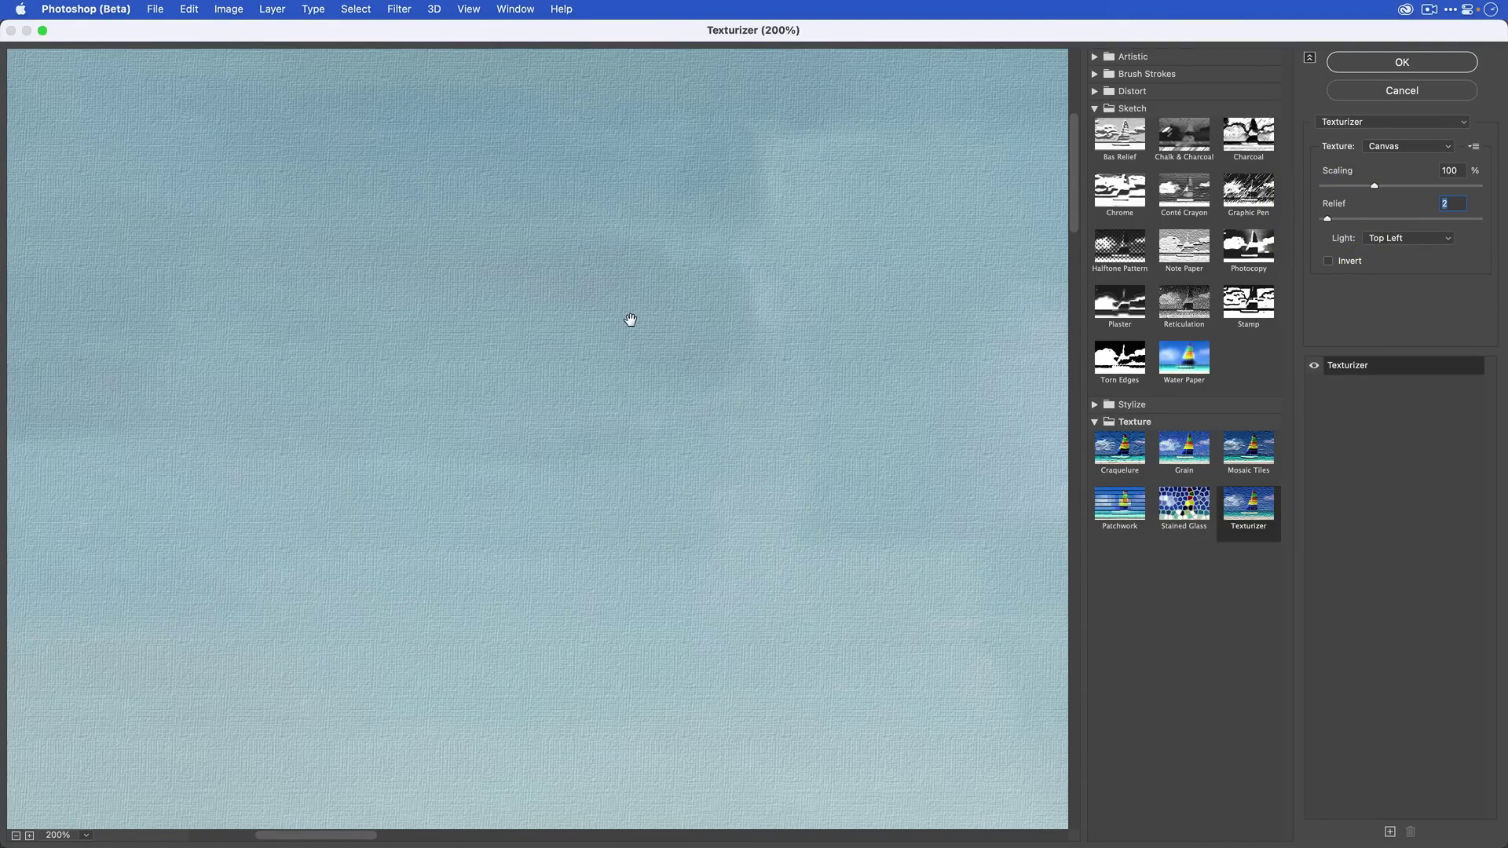
key(super+0)
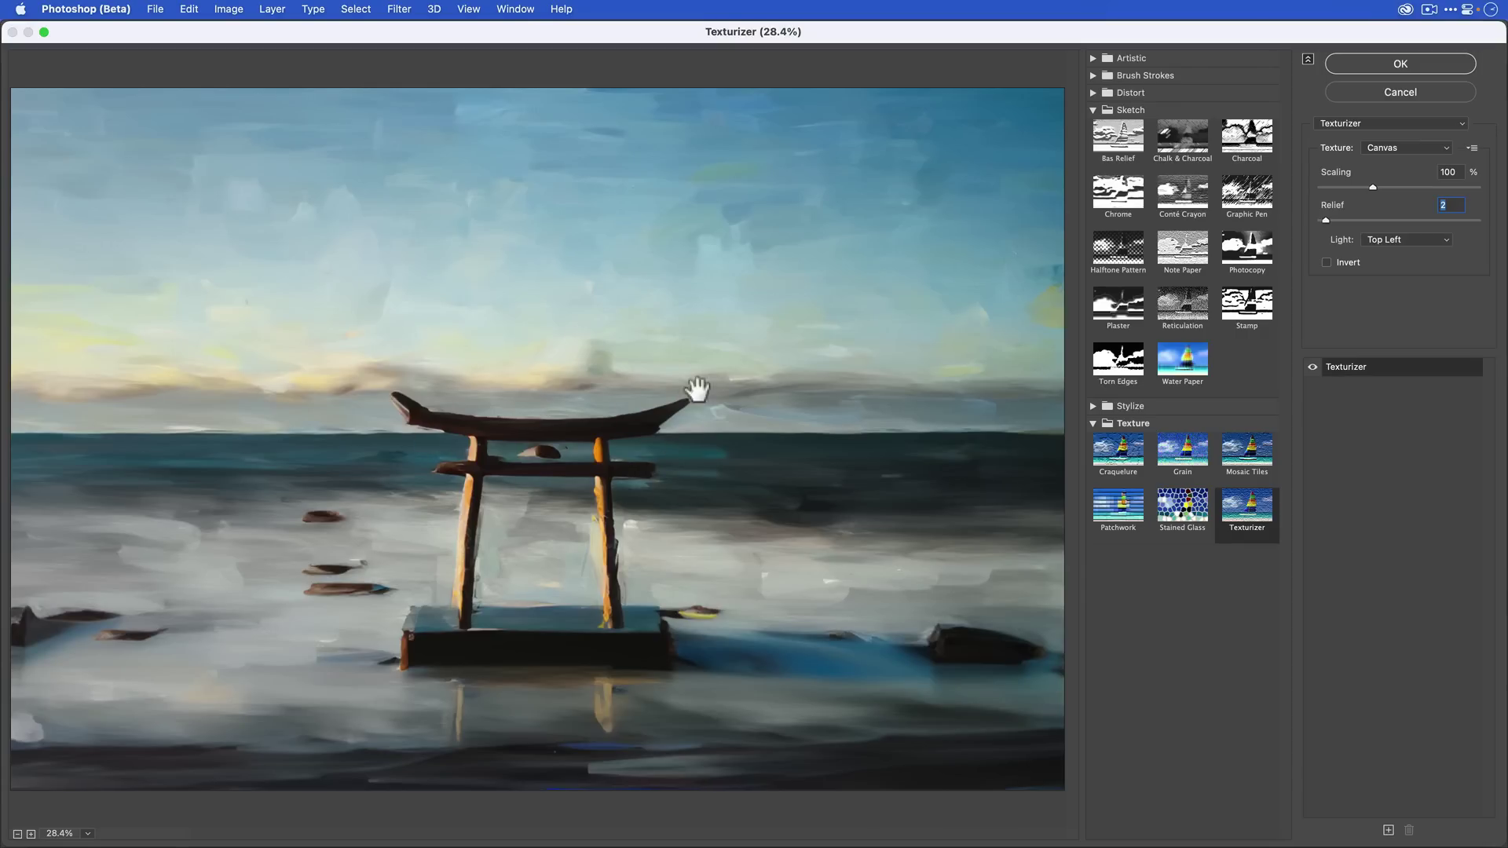
key(super+equal)
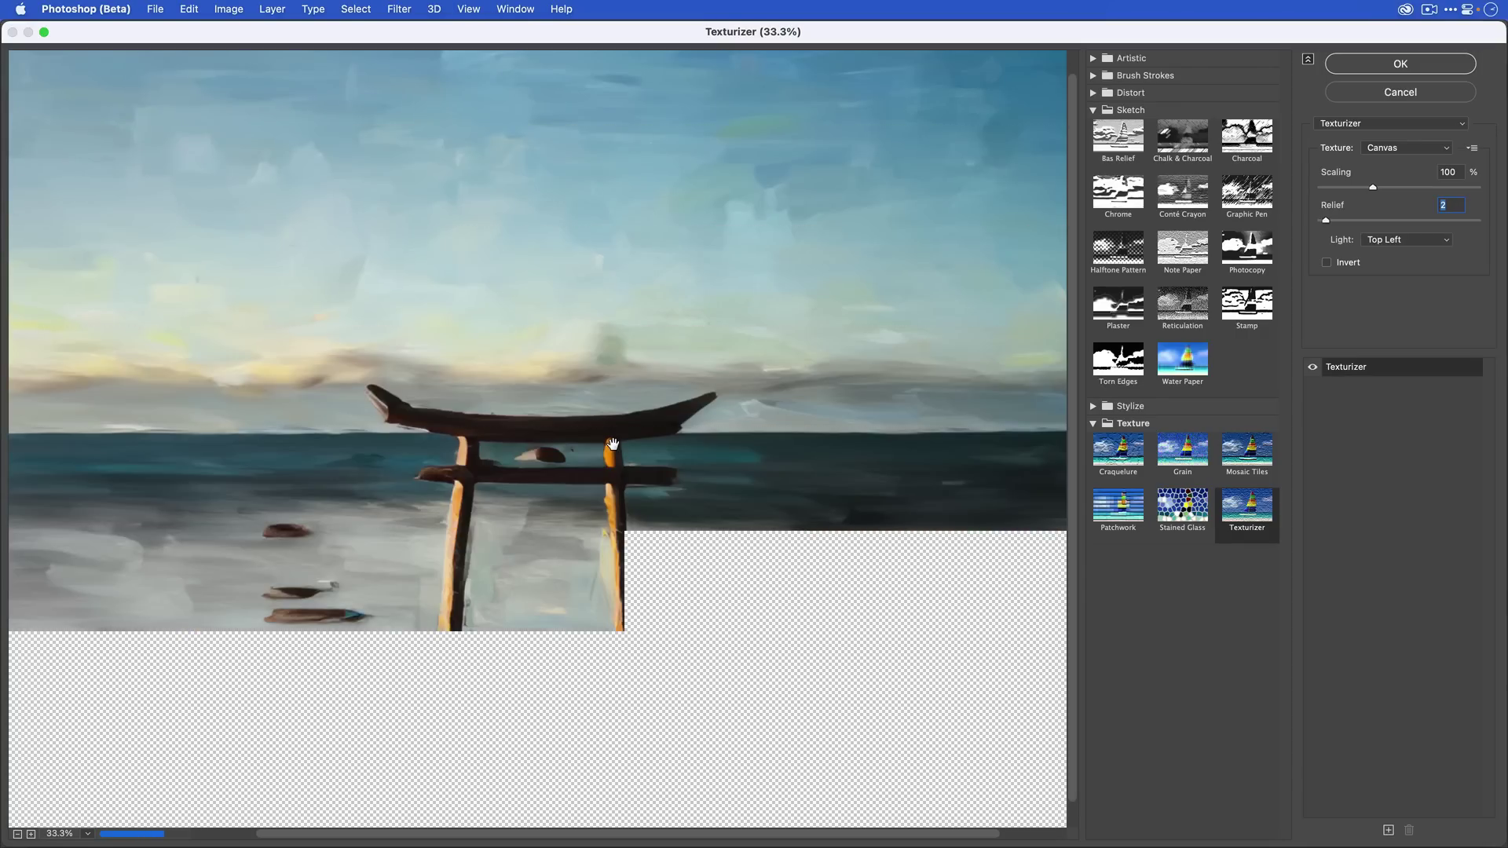
key(super+equal)
key(super+equal)
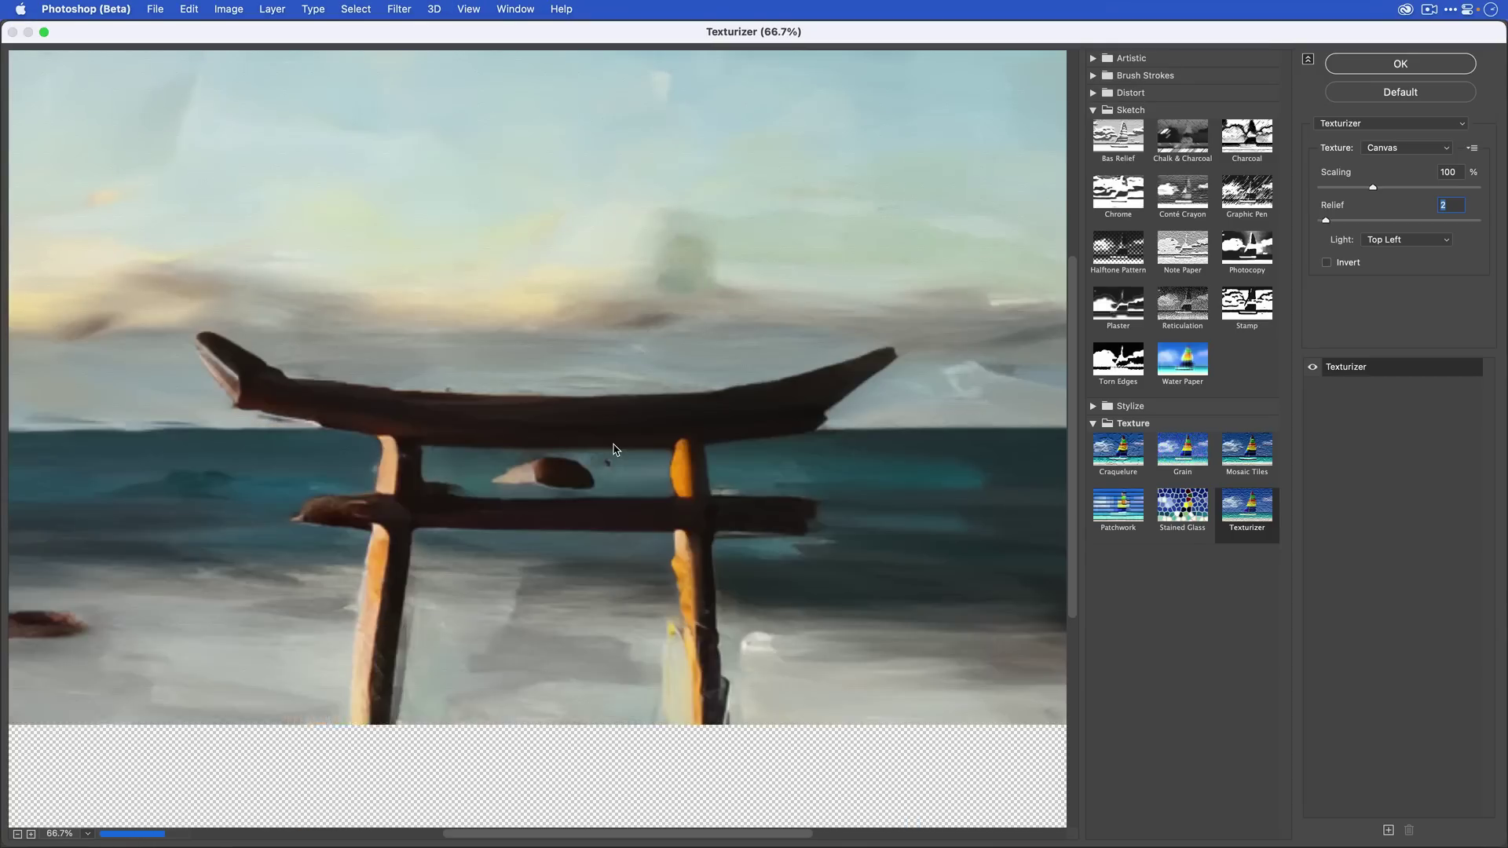
key(super+equal)
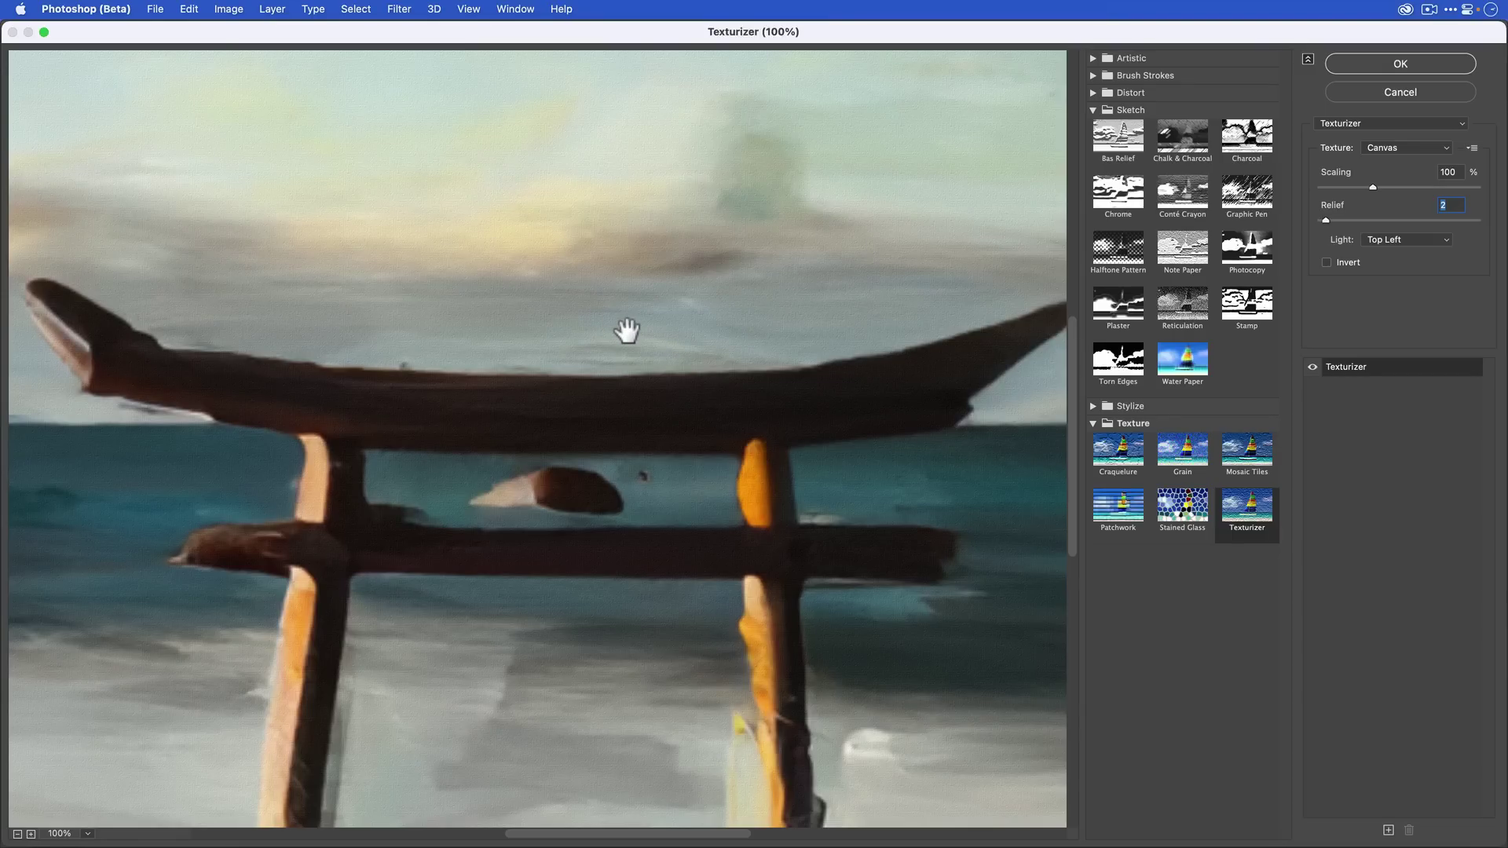
click(1434, 64)
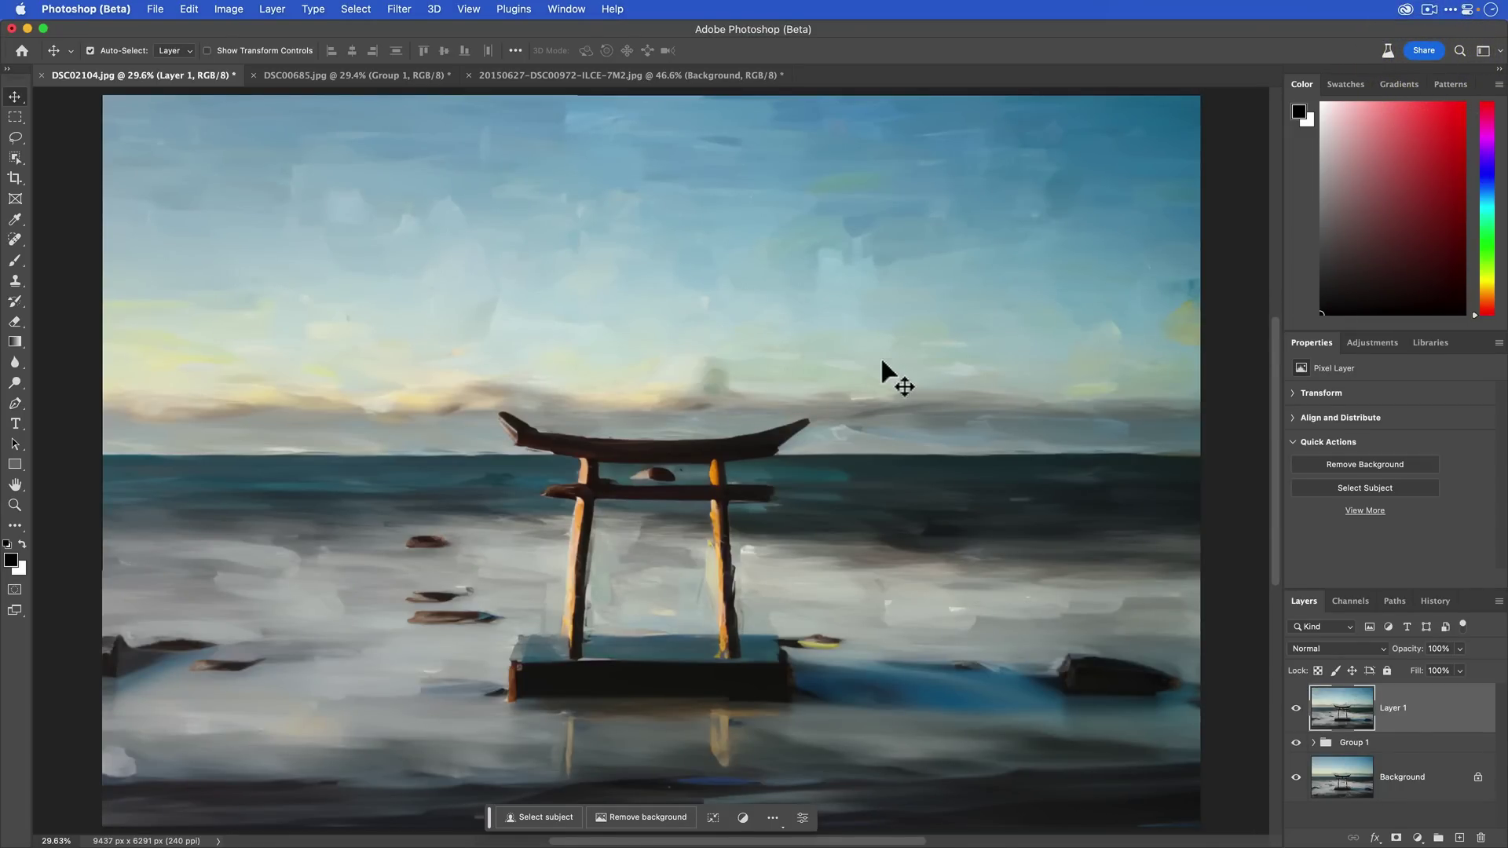
Step: Inspect the painted texture at 100% and 200%, fit to screen, then hide Layer 1 and Group 1
key(super+1)
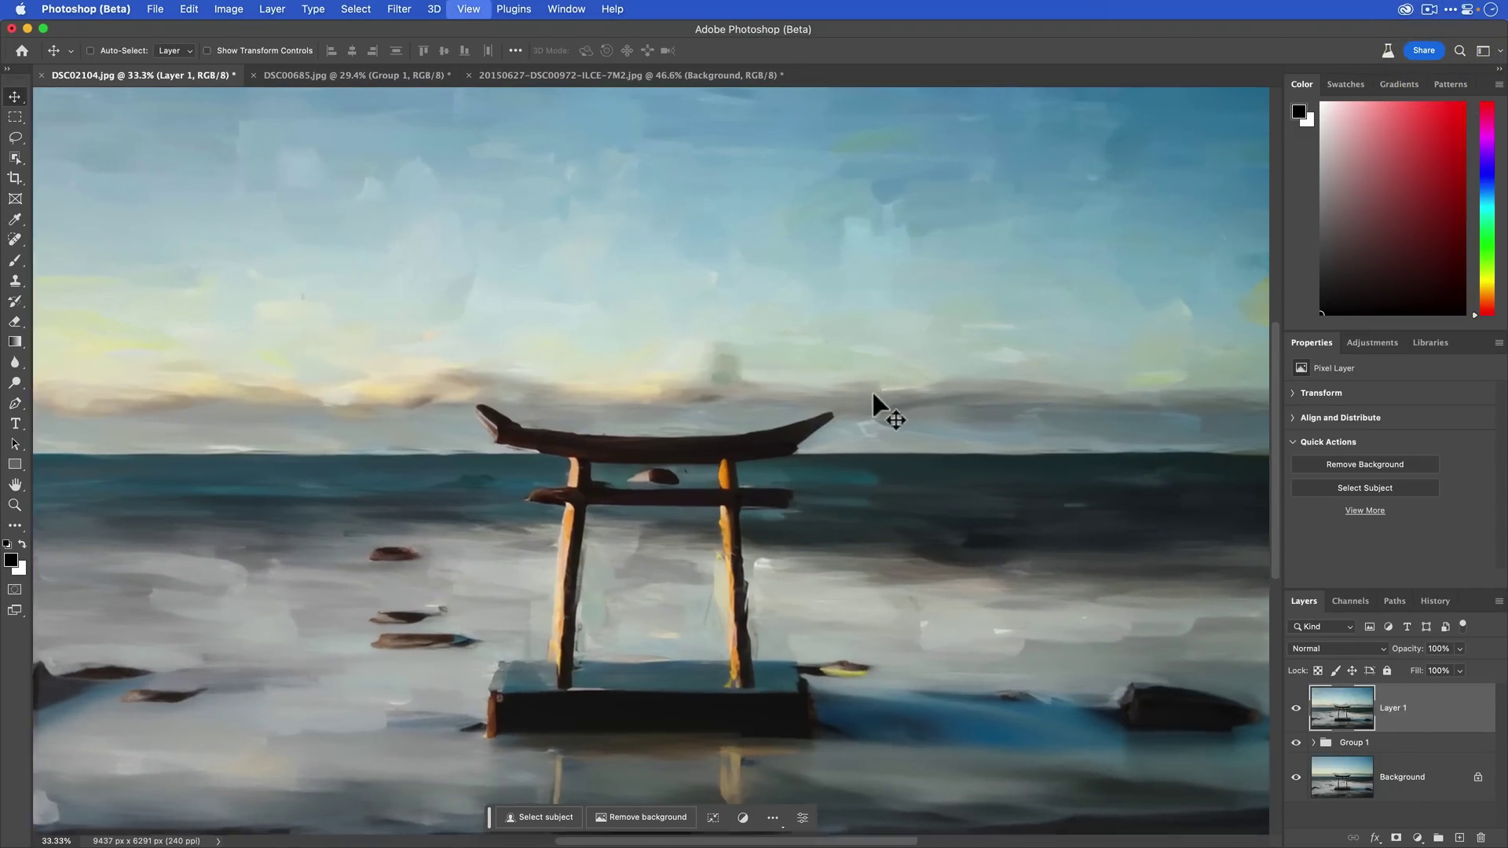
key(super+equal)
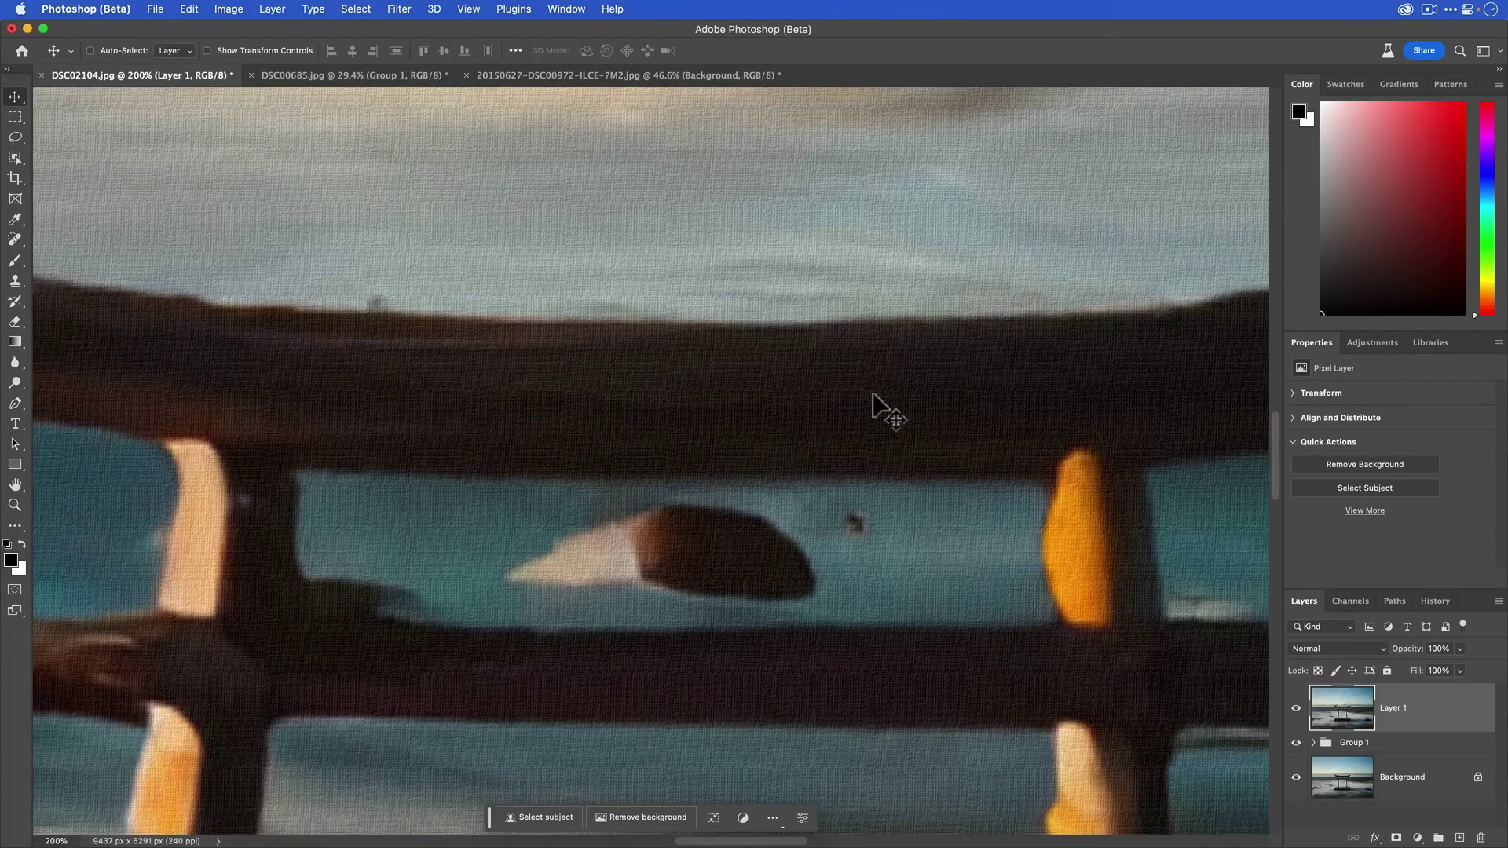
key(super+0)
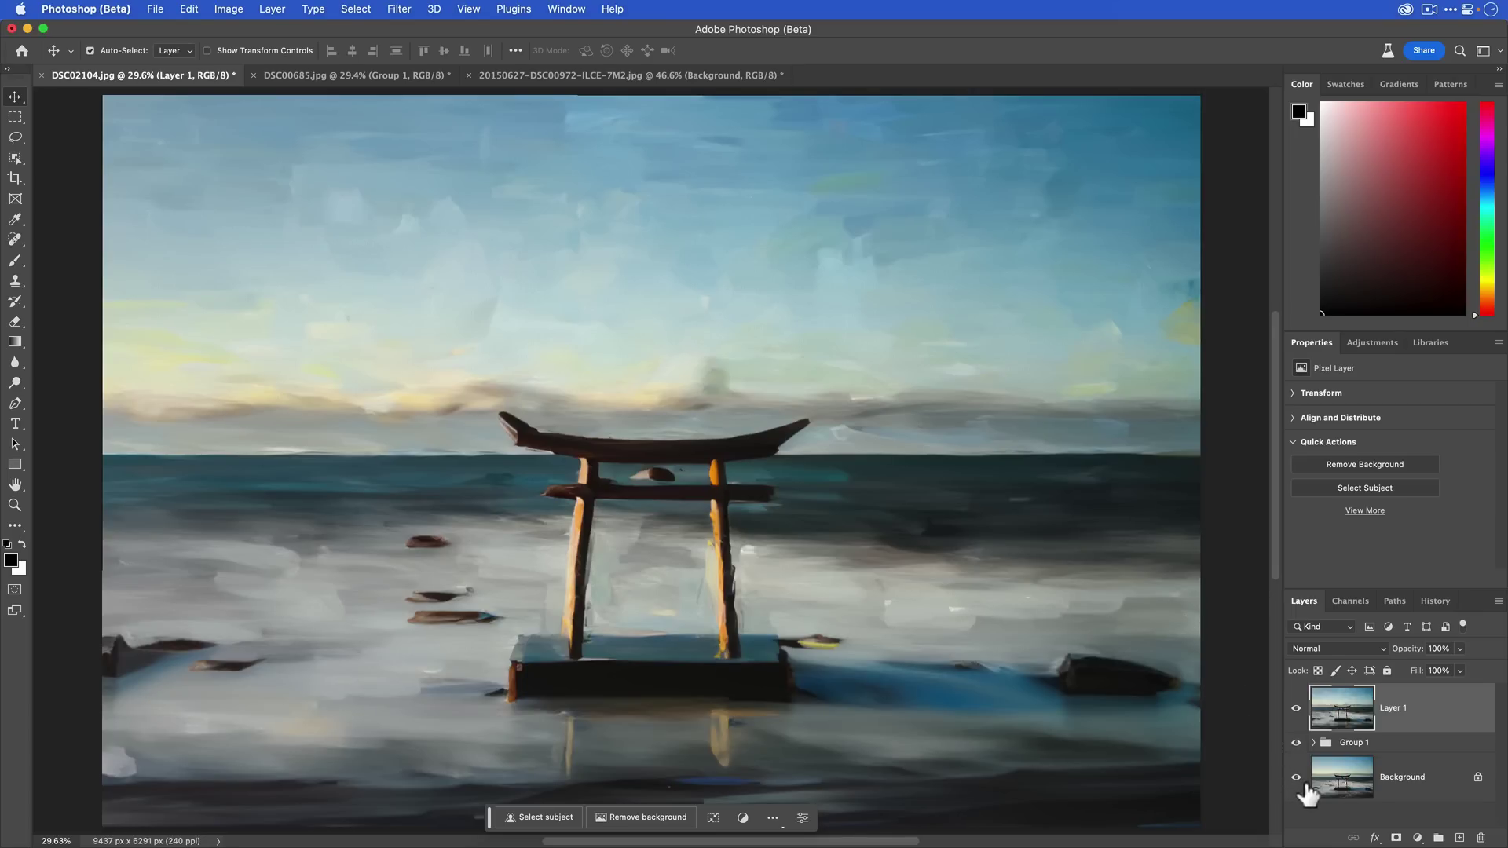
click(1297, 709)
click(1295, 745)
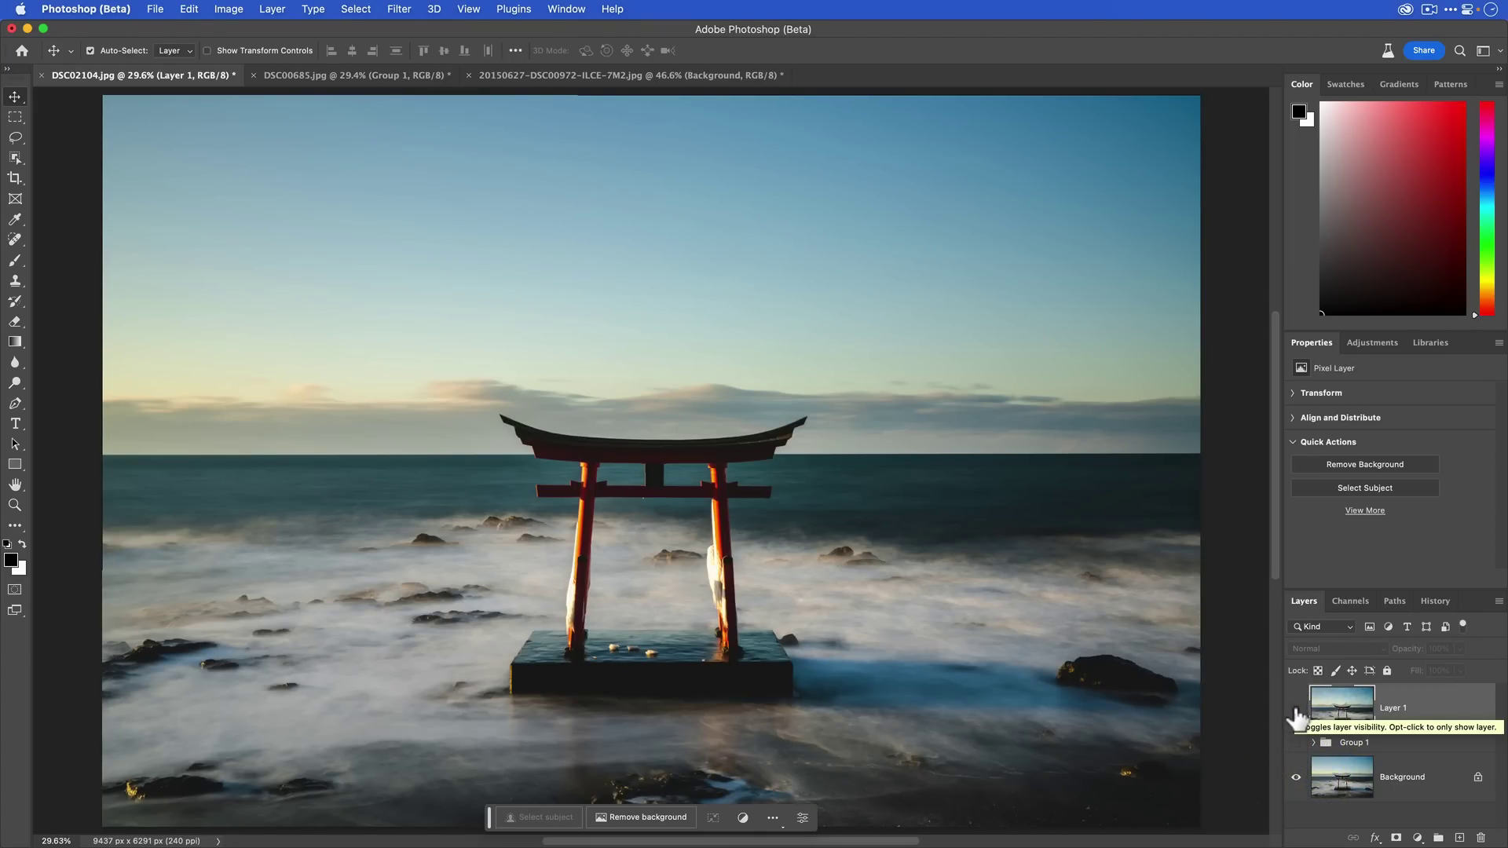
Step: Make the painted Layer 1 visible again on the torii image
click(1296, 711)
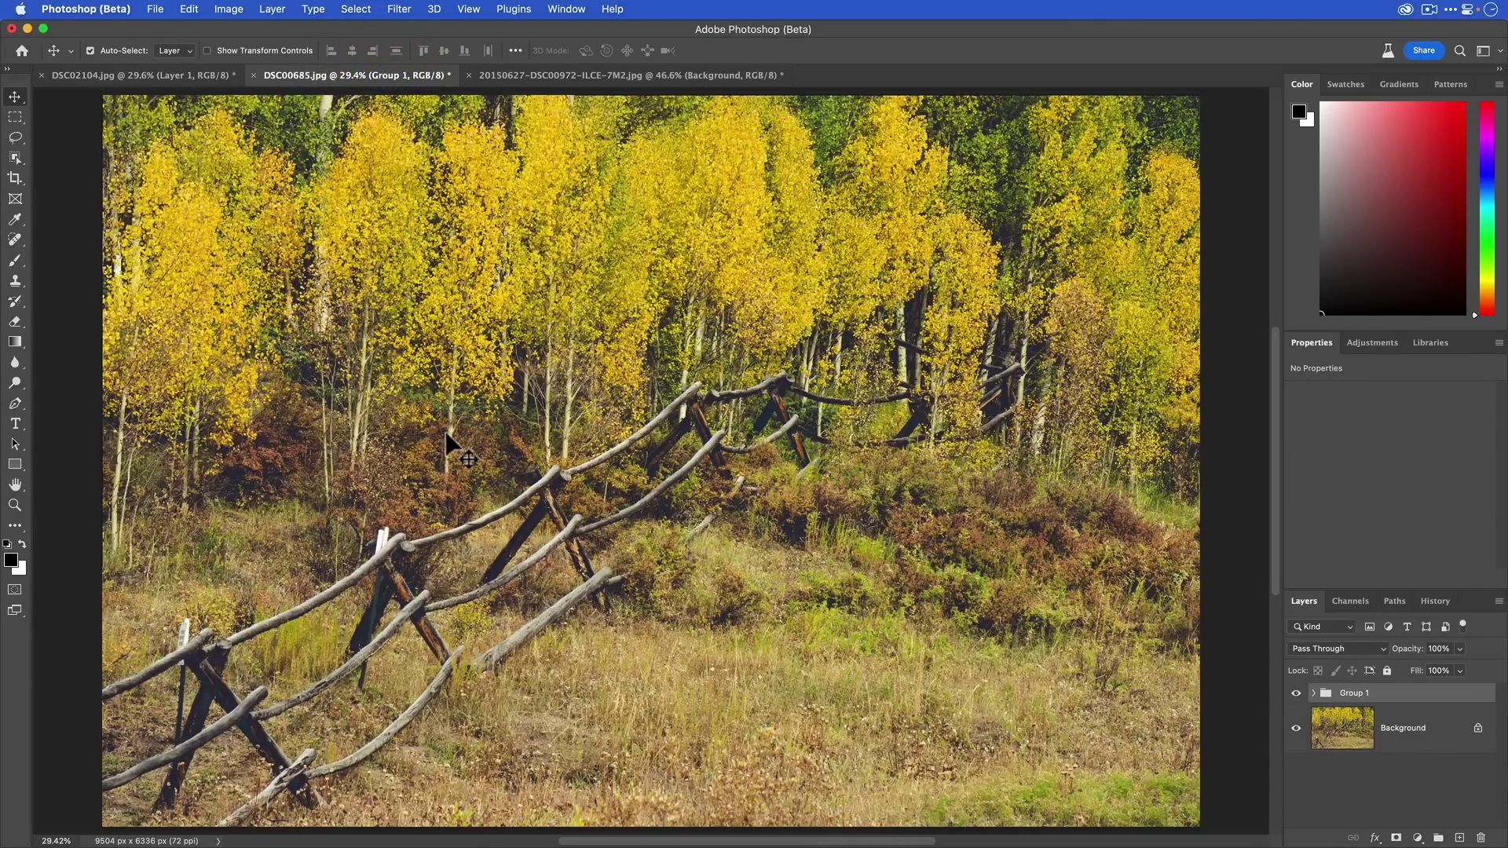
Step: With the aspen photo's Background selected, fill a Quick Mask with gray #4d4d4d
click(1426, 755)
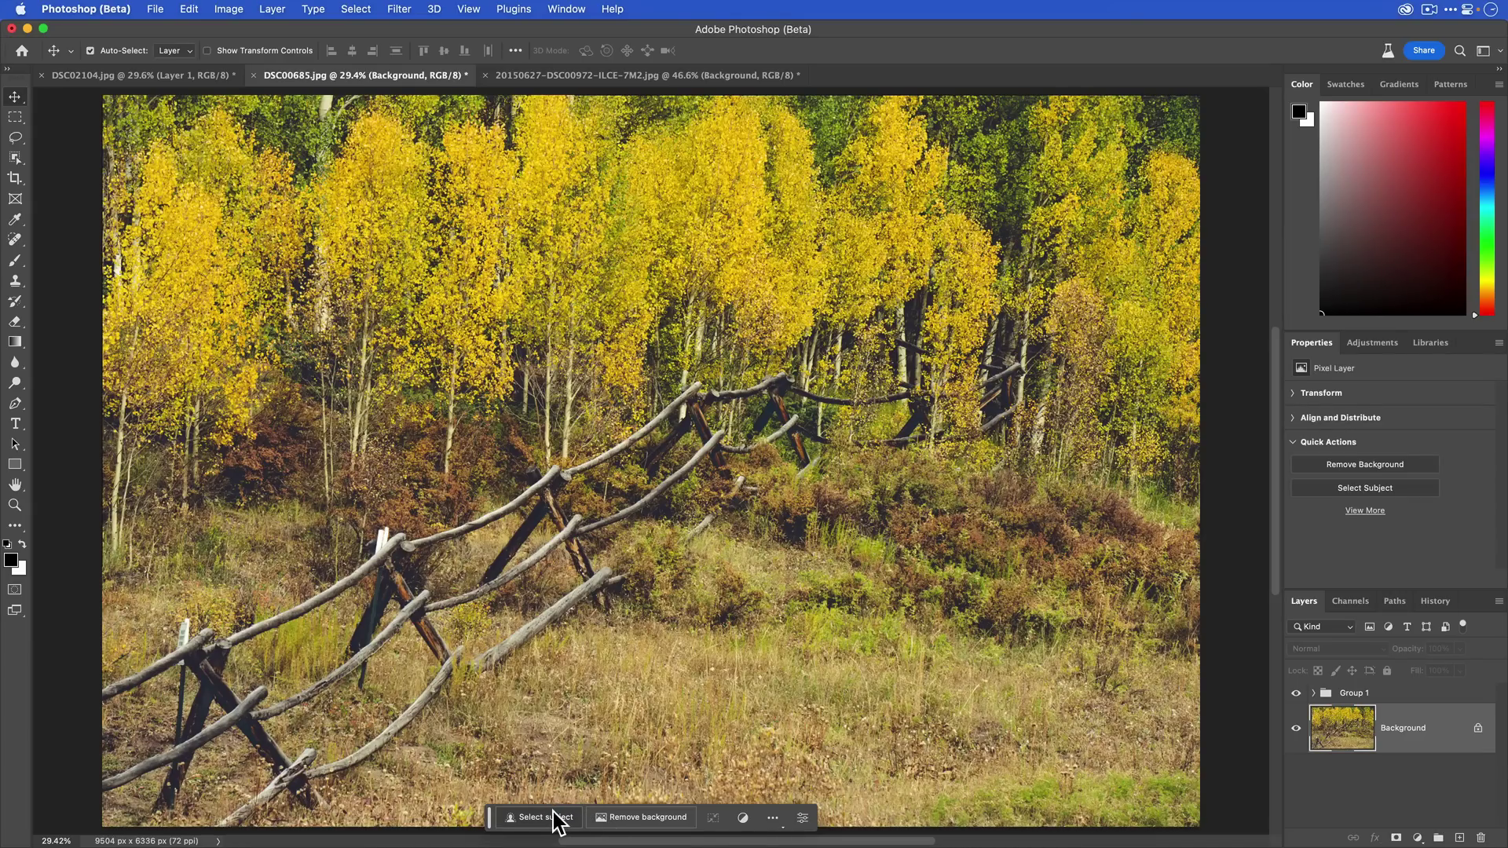
click(15, 590)
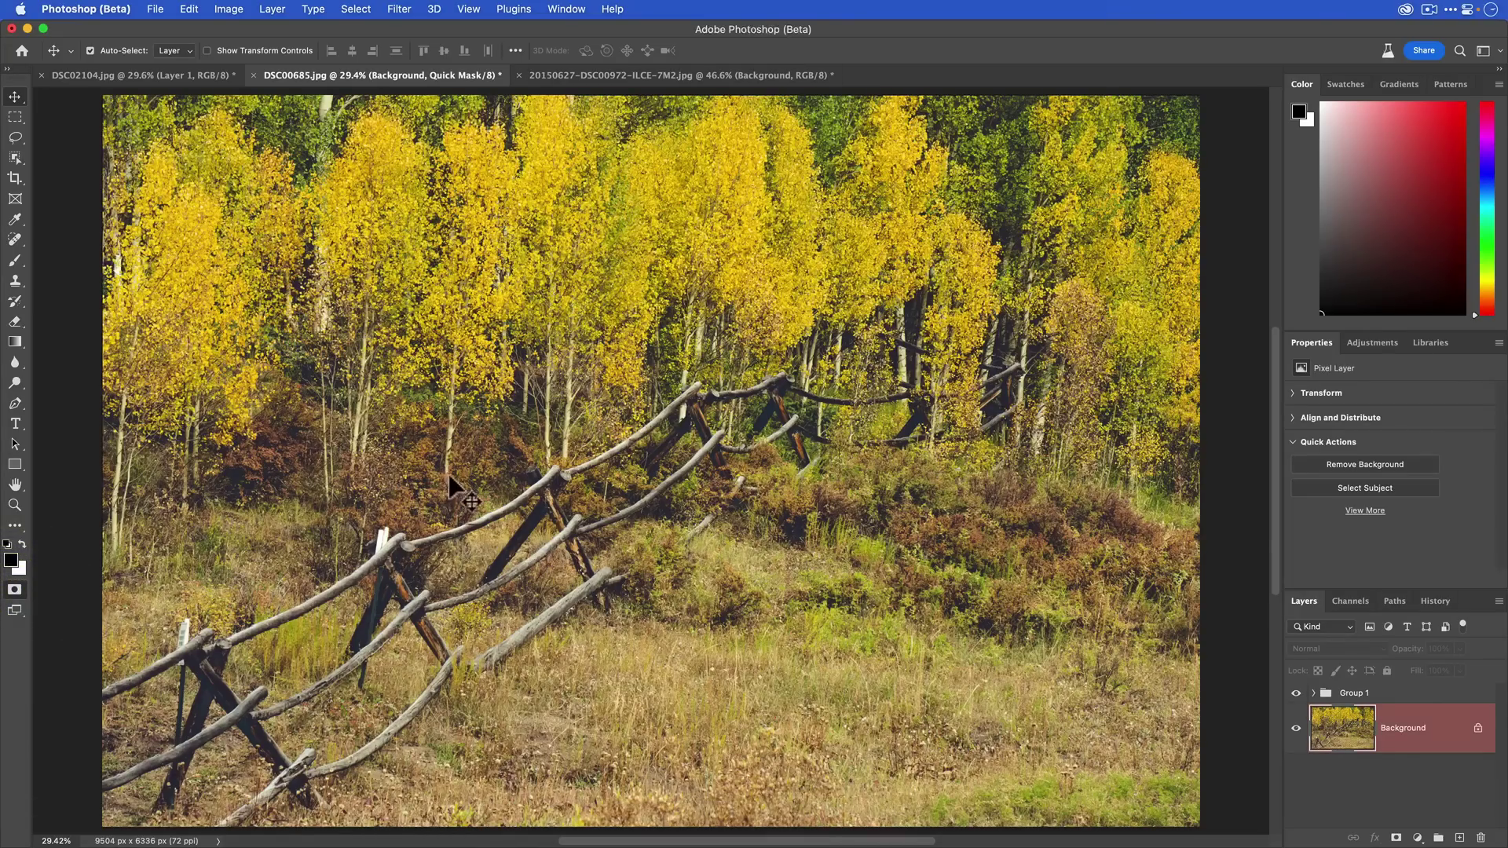
key(shift+BackSpace)
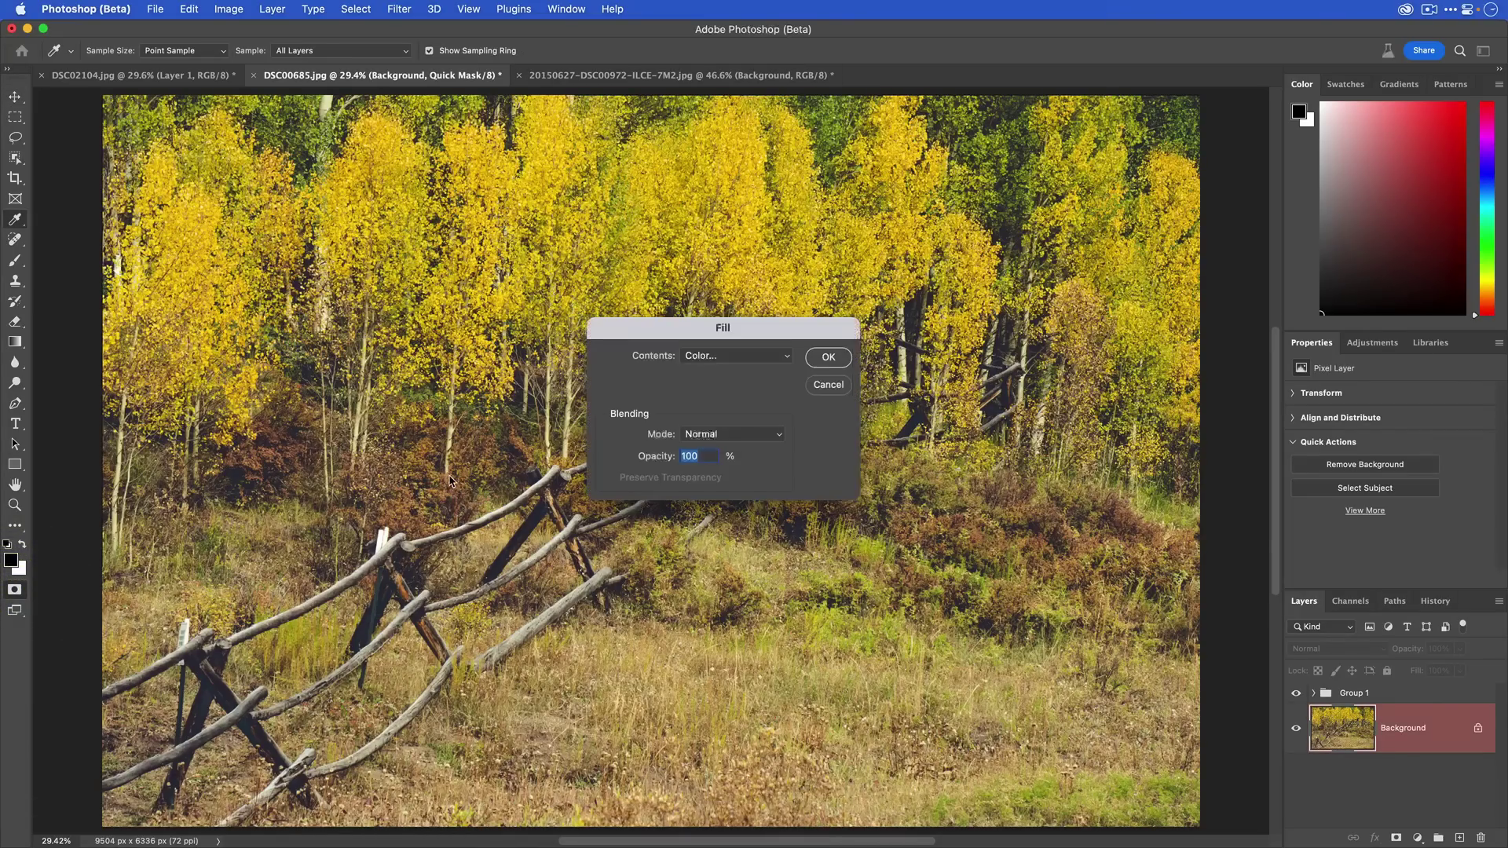
click(695, 358)
click(694, 360)
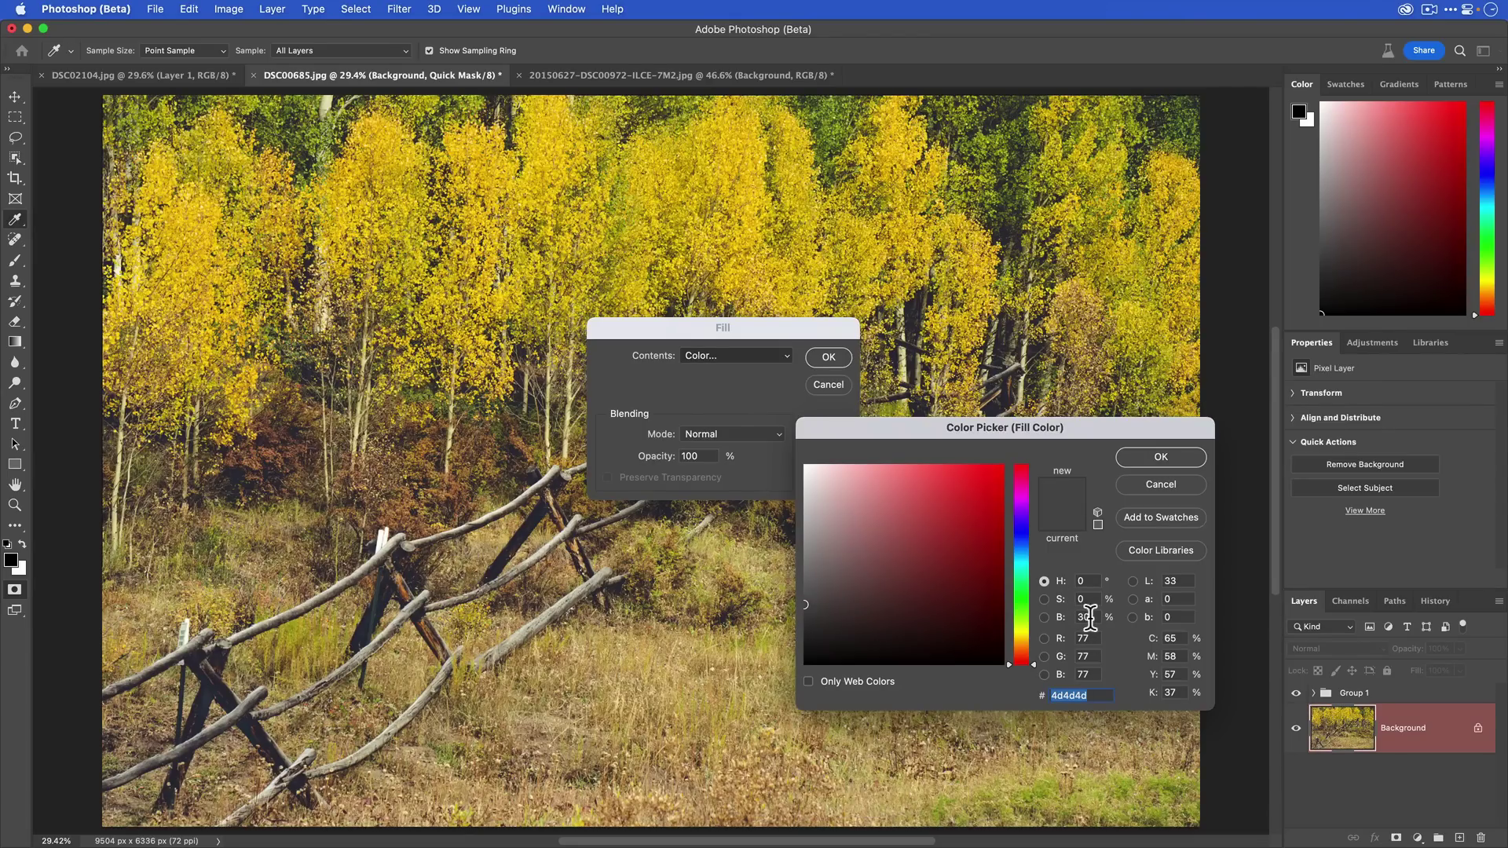
click(1161, 457)
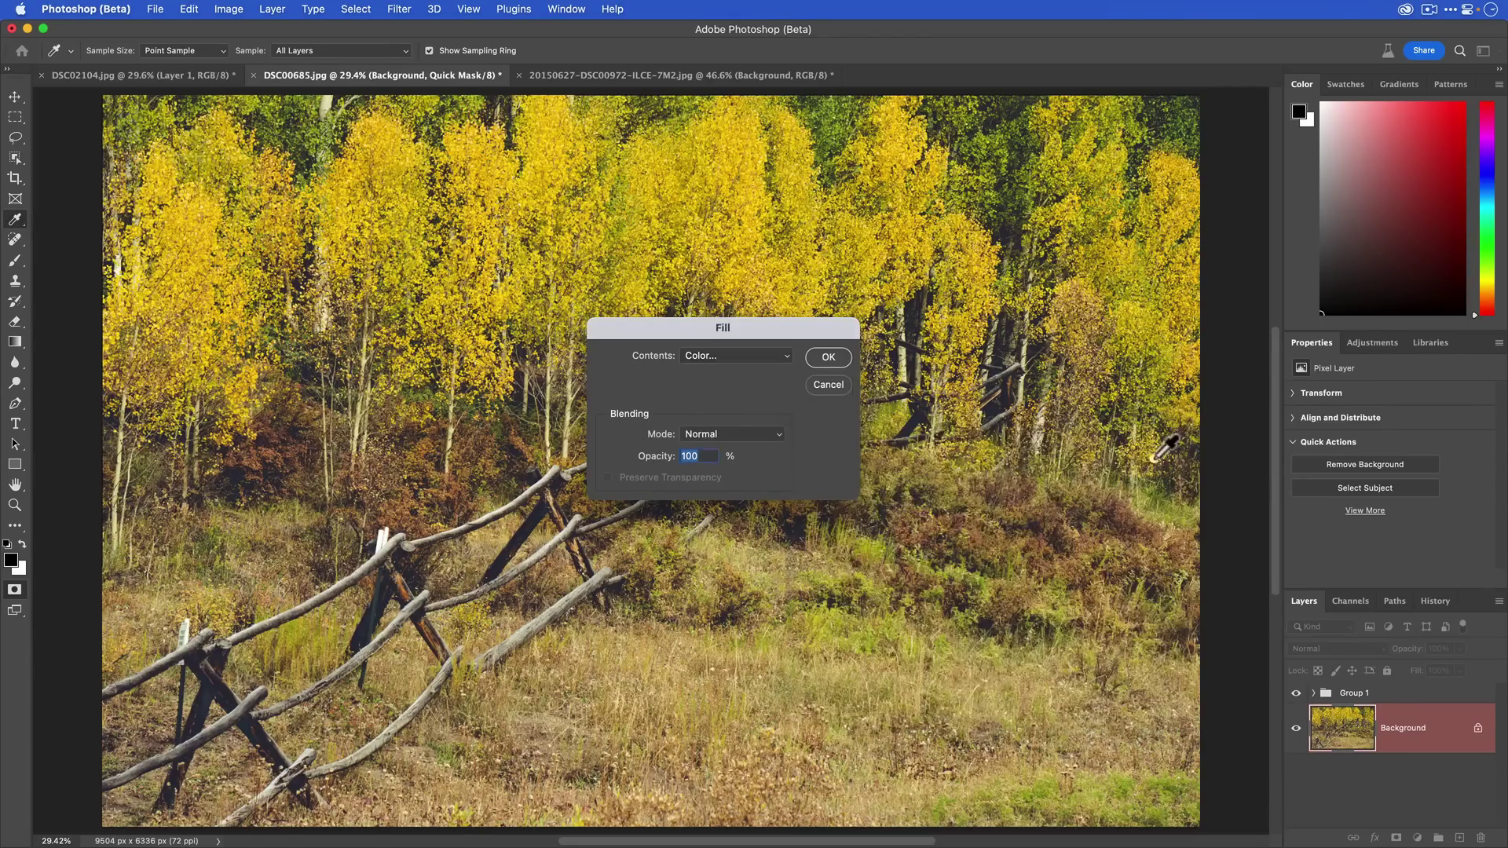
click(828, 359)
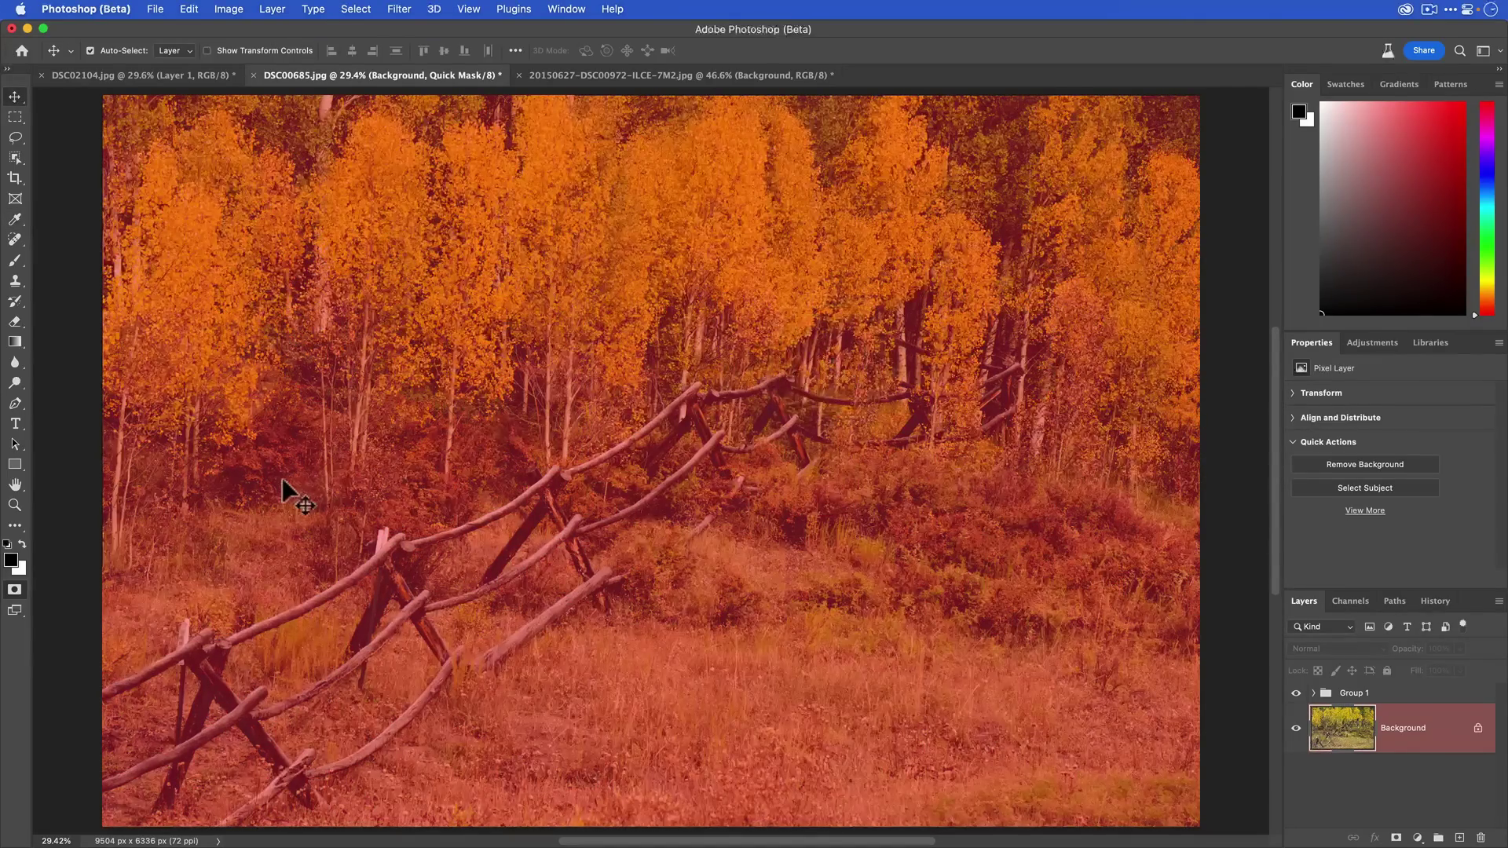
Step: Exit Quick Mask and generate 'watercolor painting in the style of vincent van gogh' on the selection
click(13, 591)
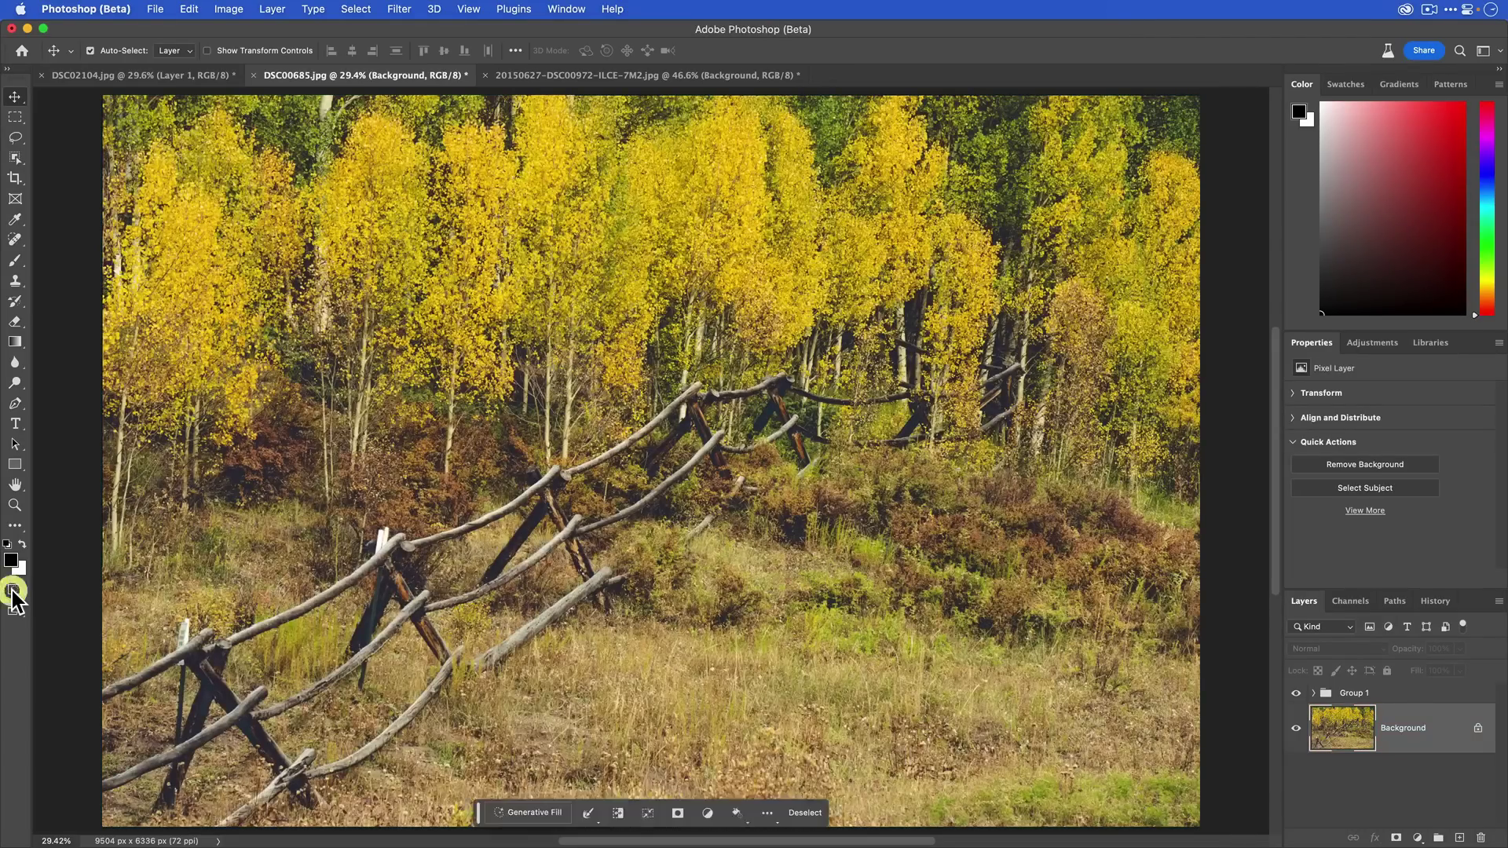
click(527, 814)
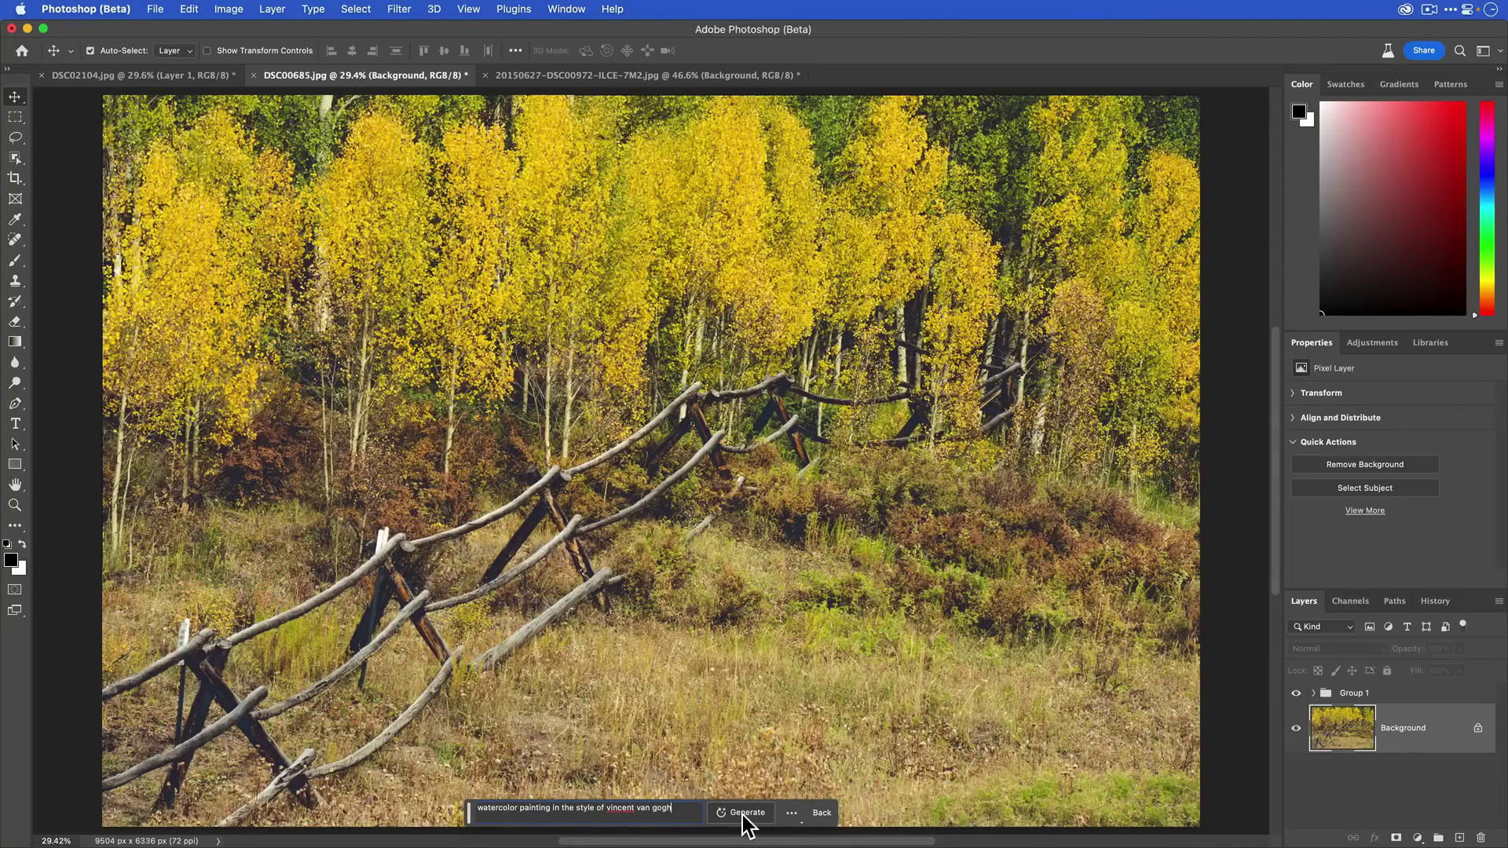
click(745, 813)
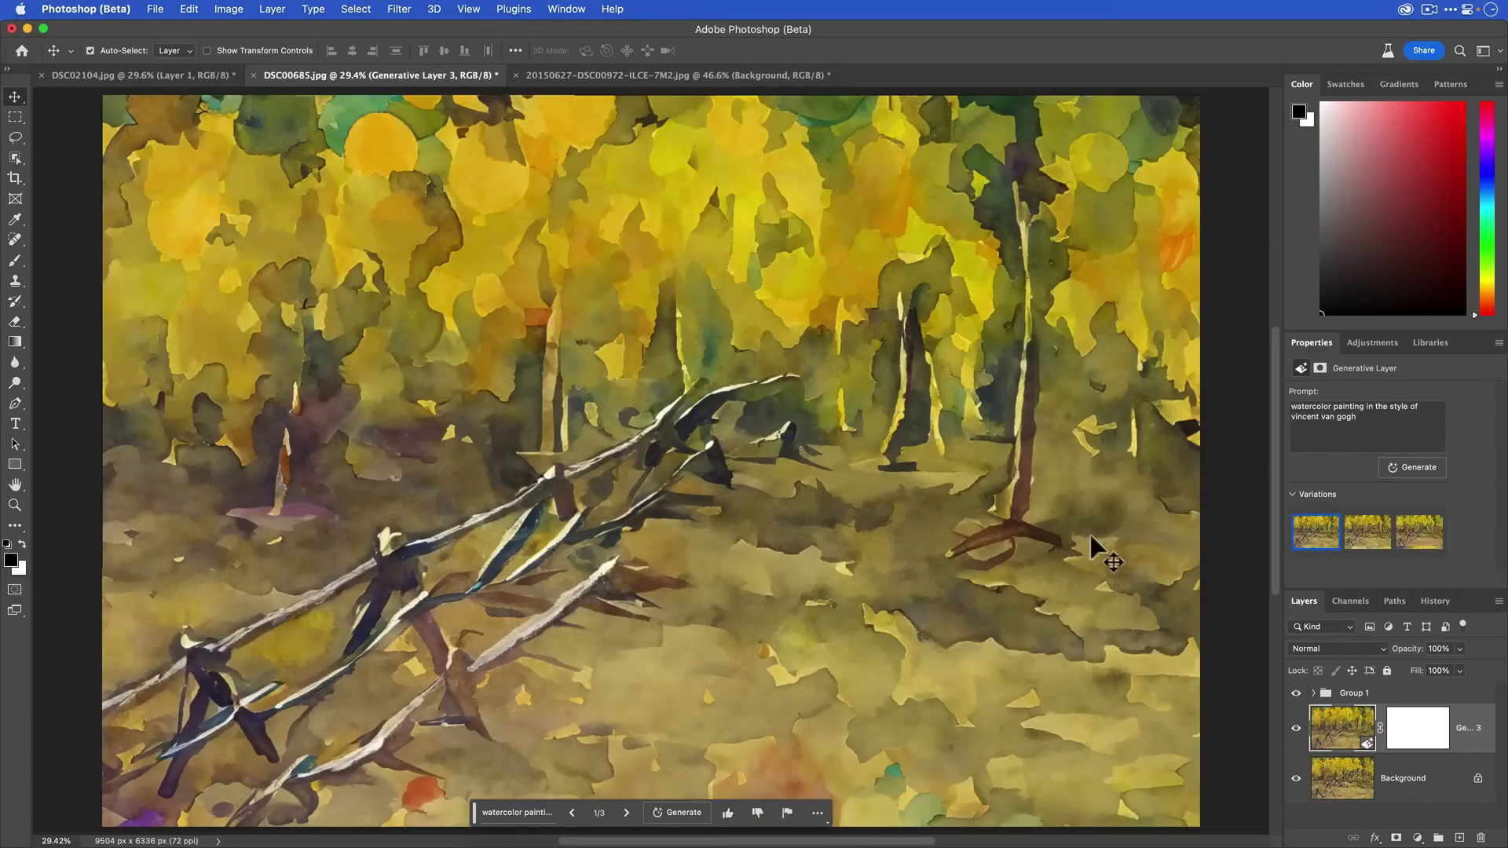
Step: Preview variations 2 and 3 of the Van Gogh-style result, then keep variation 1
click(1371, 538)
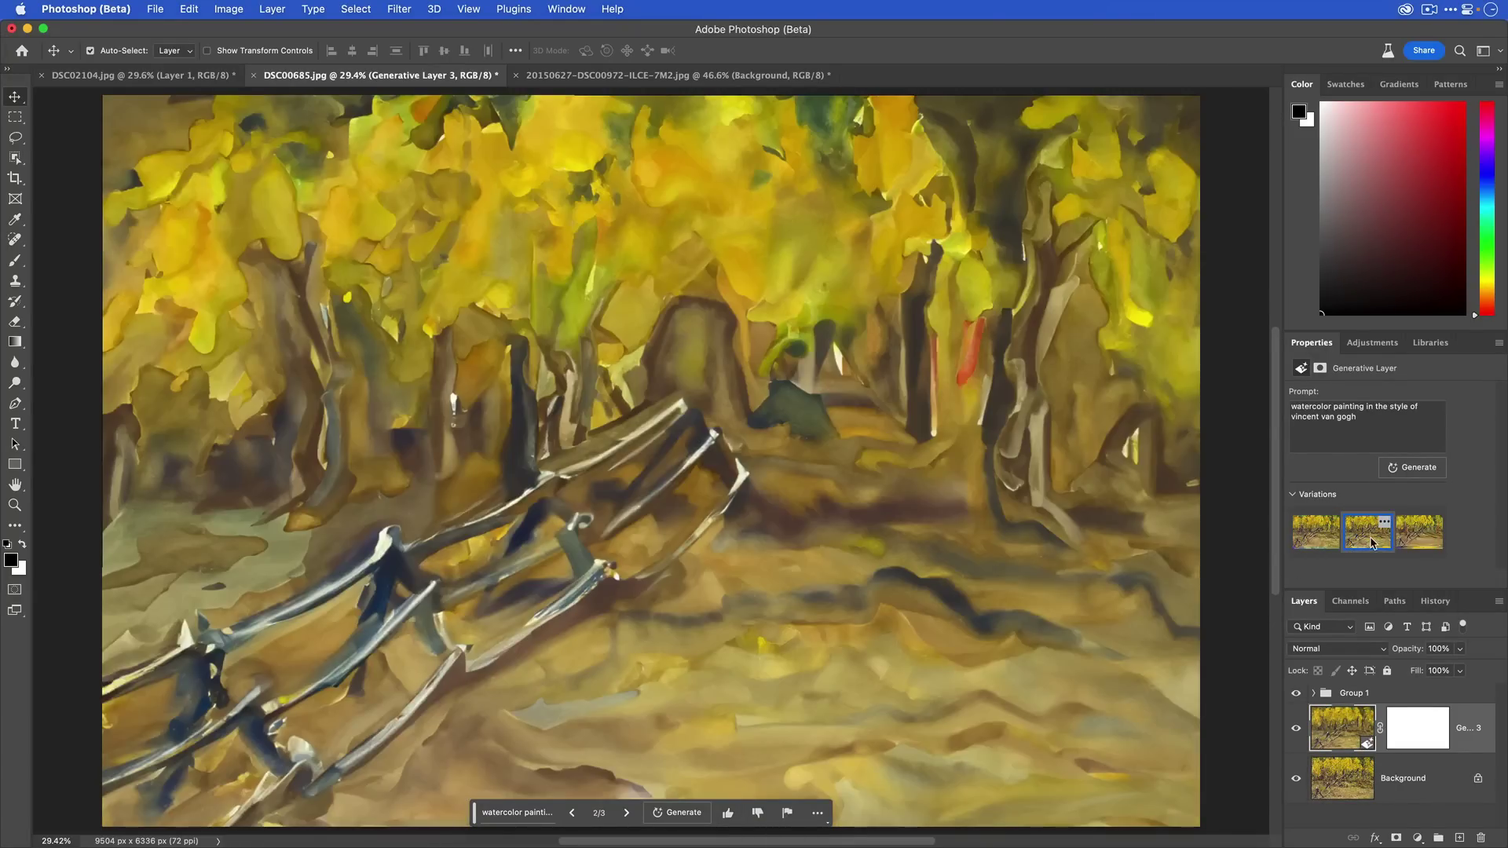
click(1411, 532)
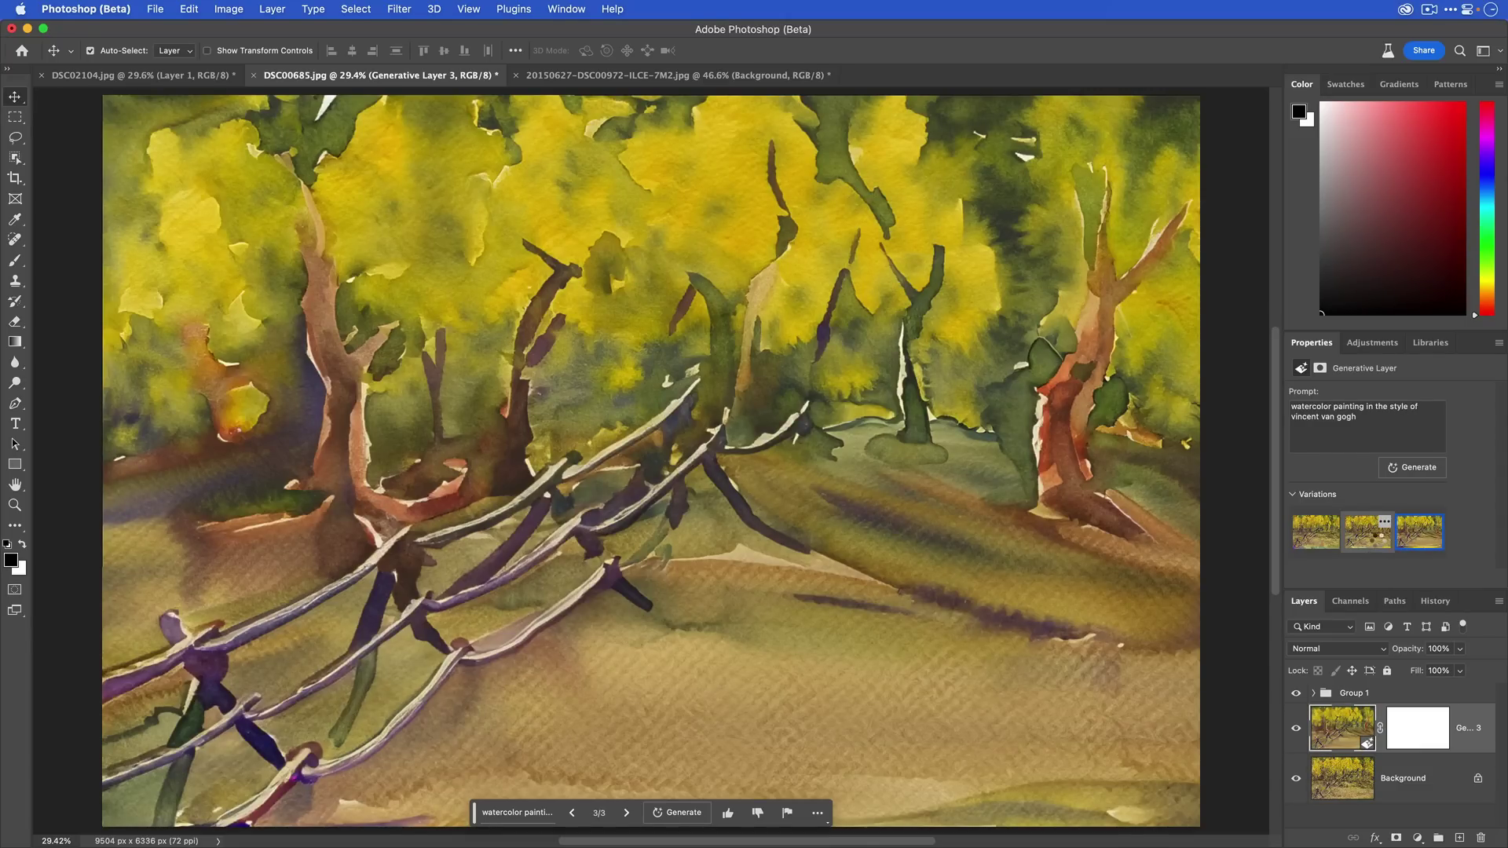
click(1378, 541)
click(1323, 550)
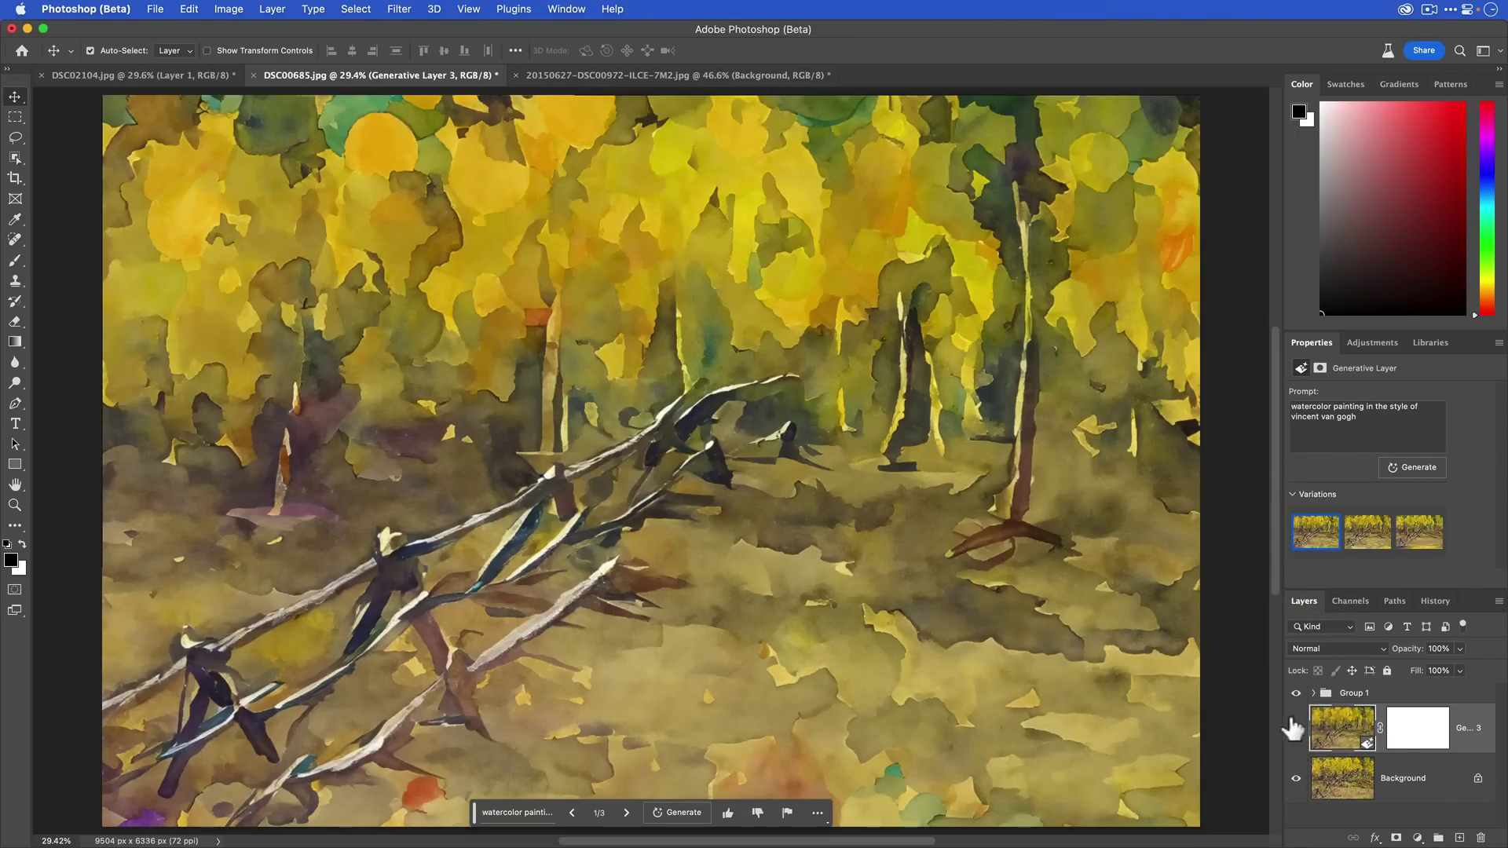
Step: Expand Group 1, compare the highly detailed watercolor layer, and move it to the top of the stack
click(1445, 808)
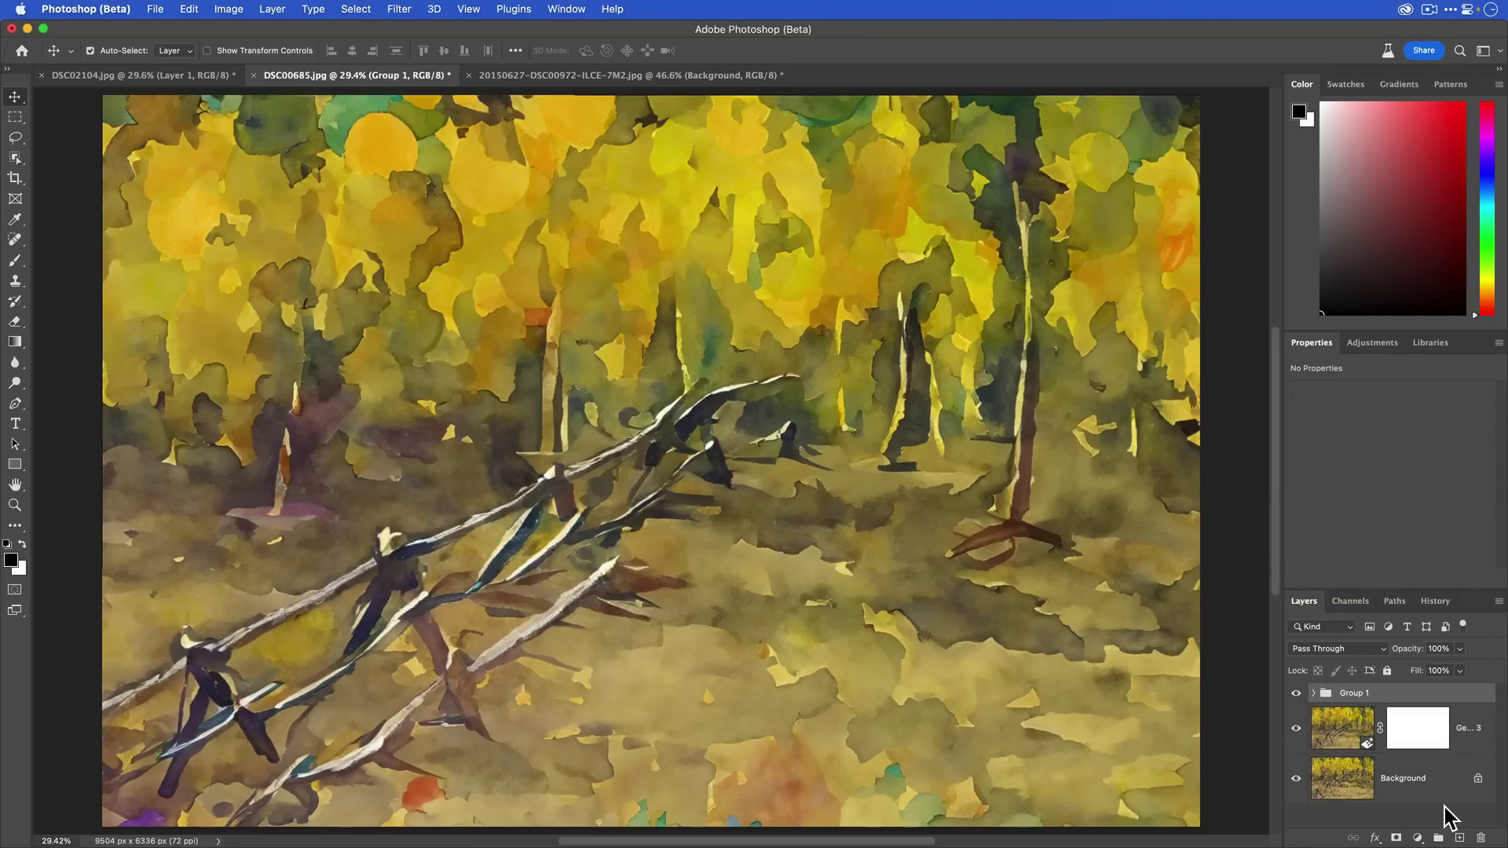
click(1313, 693)
click(1296, 779)
click(1296, 781)
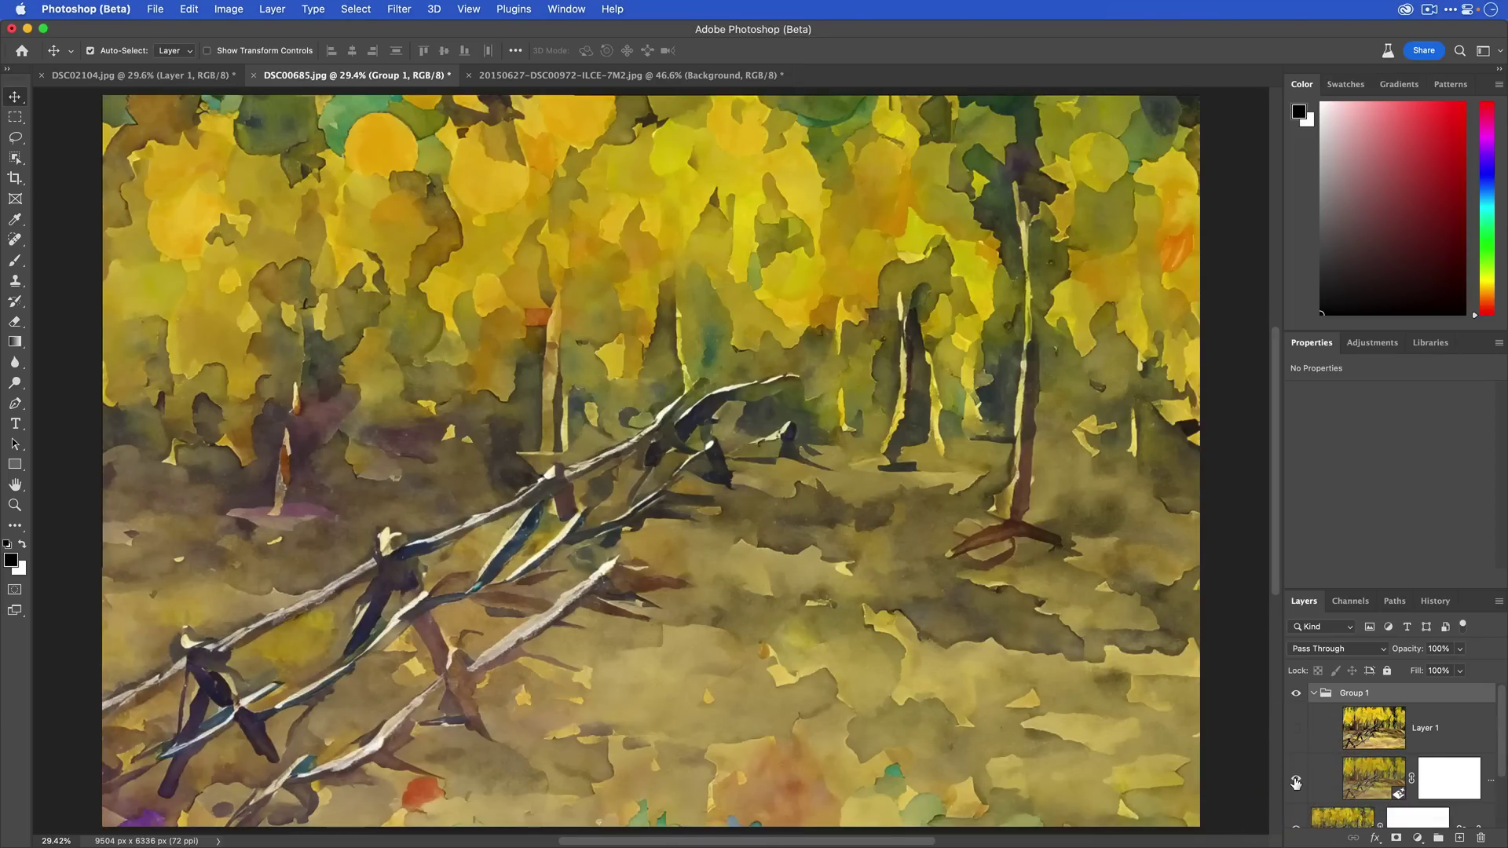
click(1296, 781)
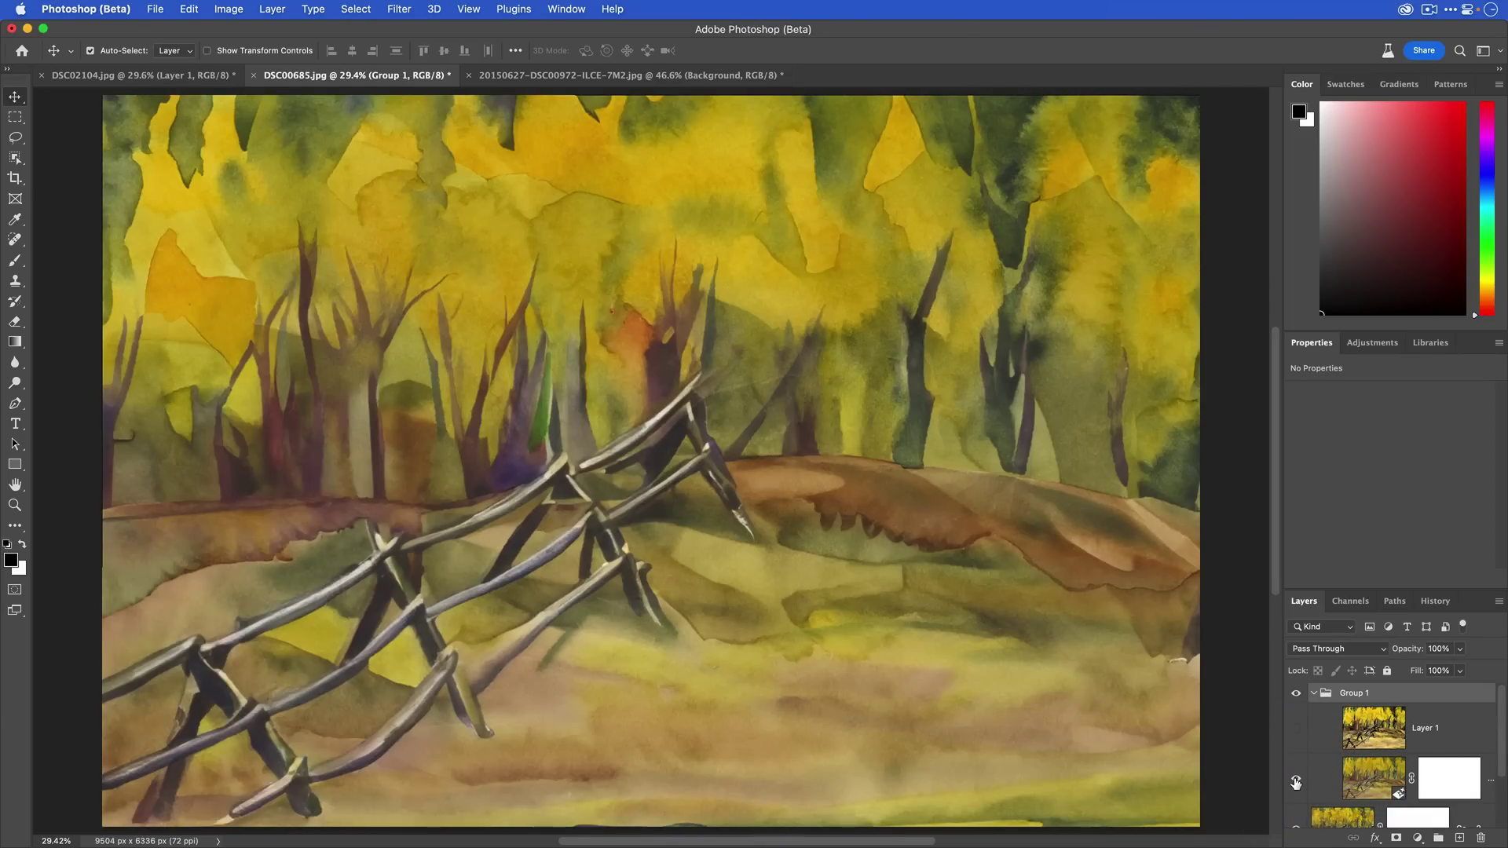
click(1296, 783)
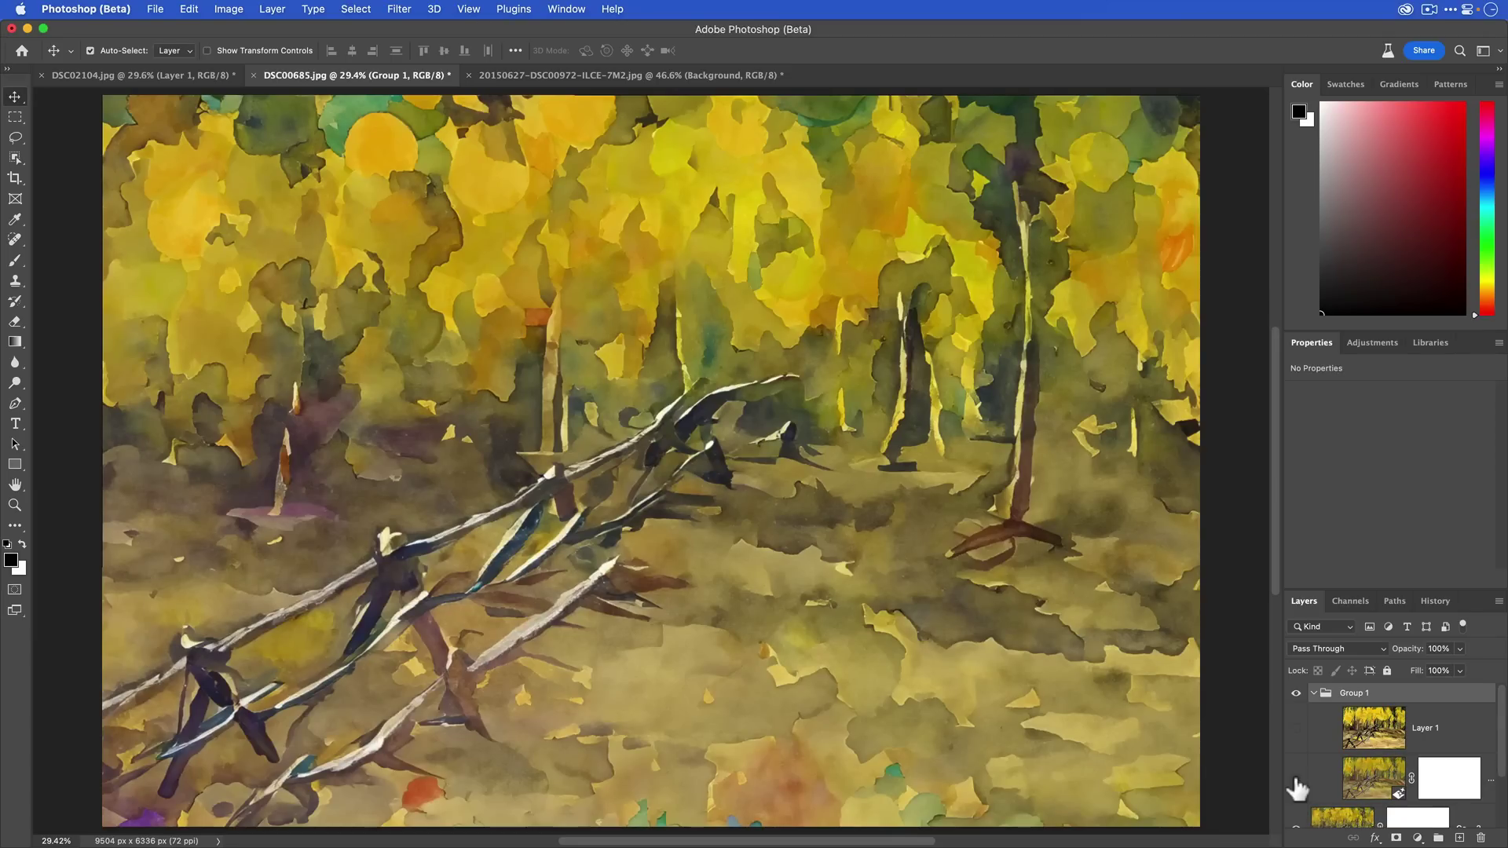
click(1297, 783)
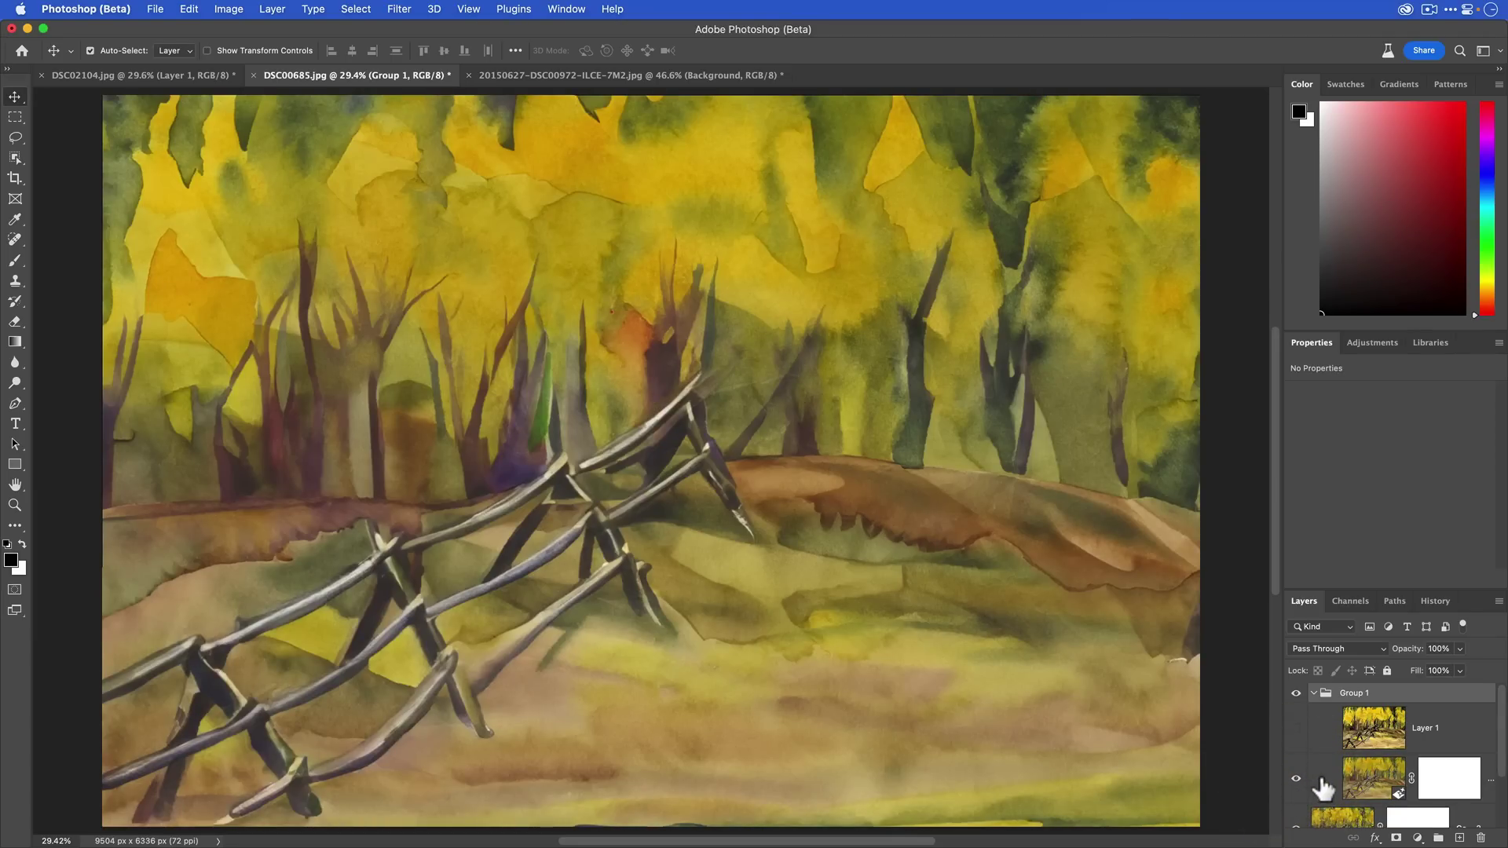
drag(1326, 788, 1336, 685)
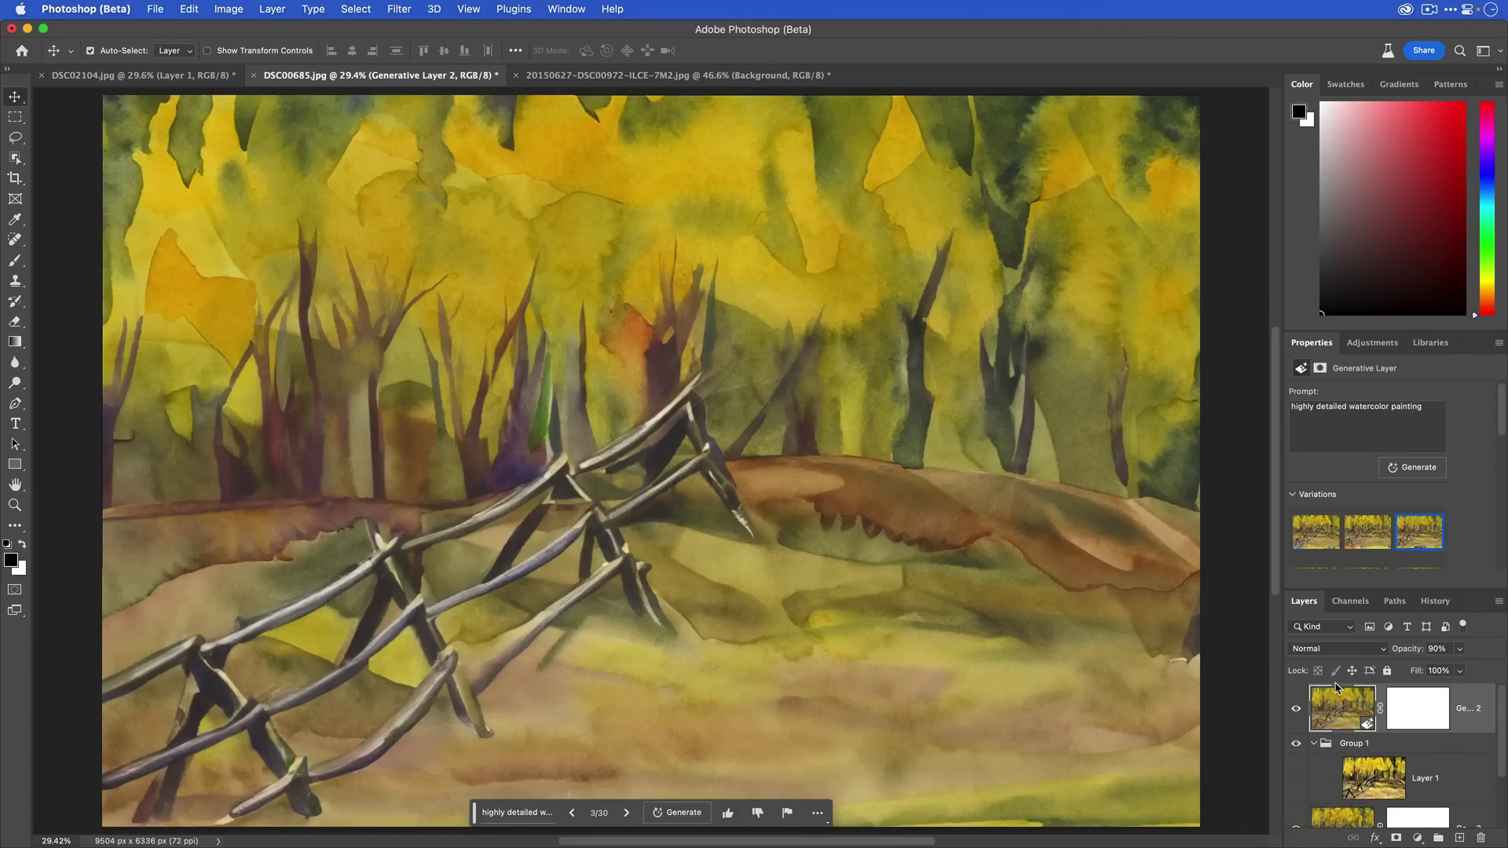
Step: Hide Generative Layer 3 and stamp the visible watercolor into a new top Layer 1 with Cmd+Opt+Shift+E
click(1399, 746)
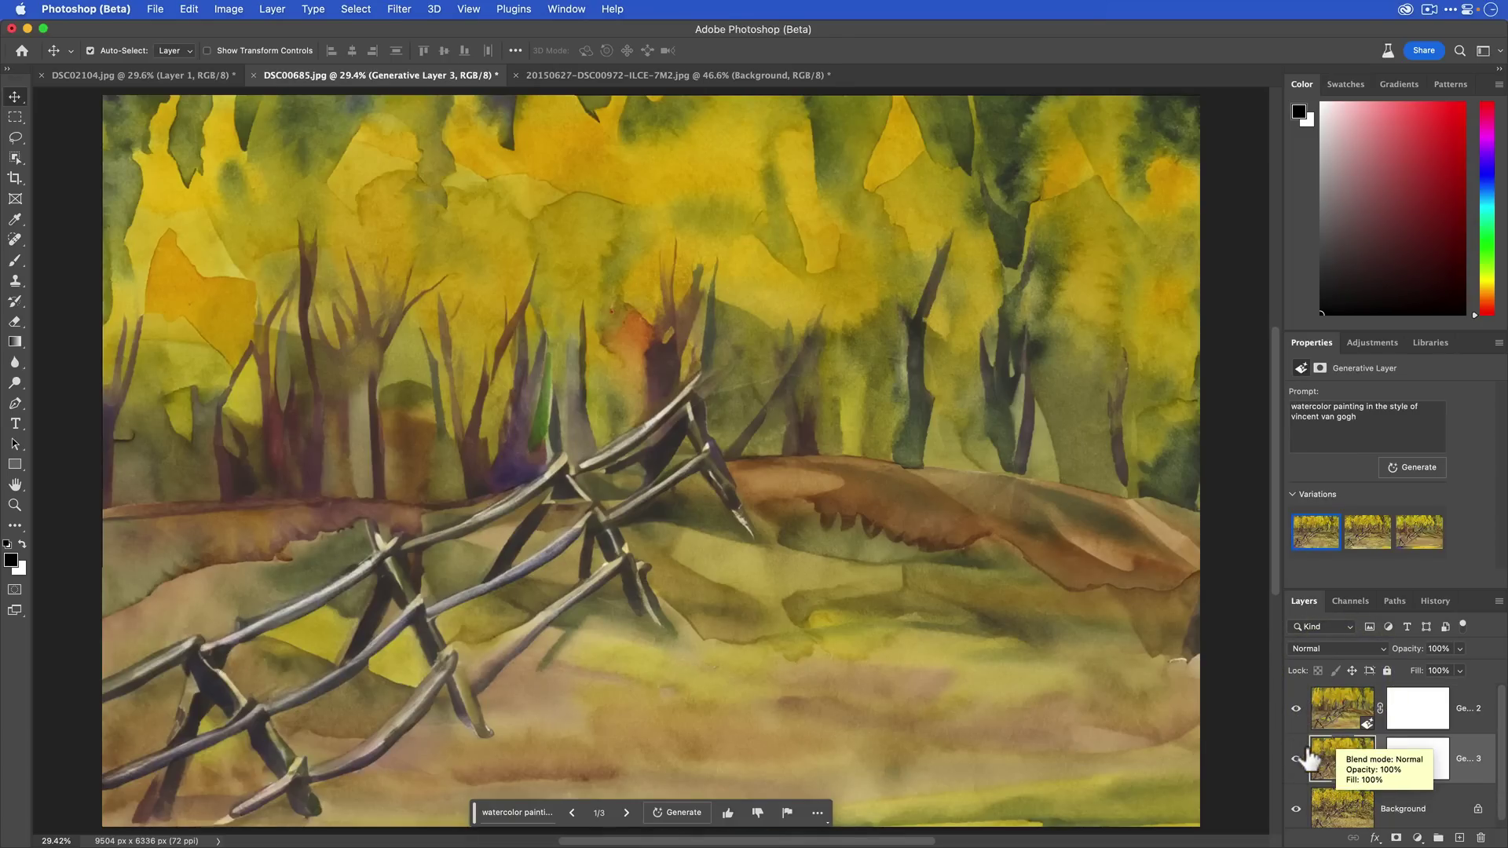
click(1296, 708)
click(1296, 709)
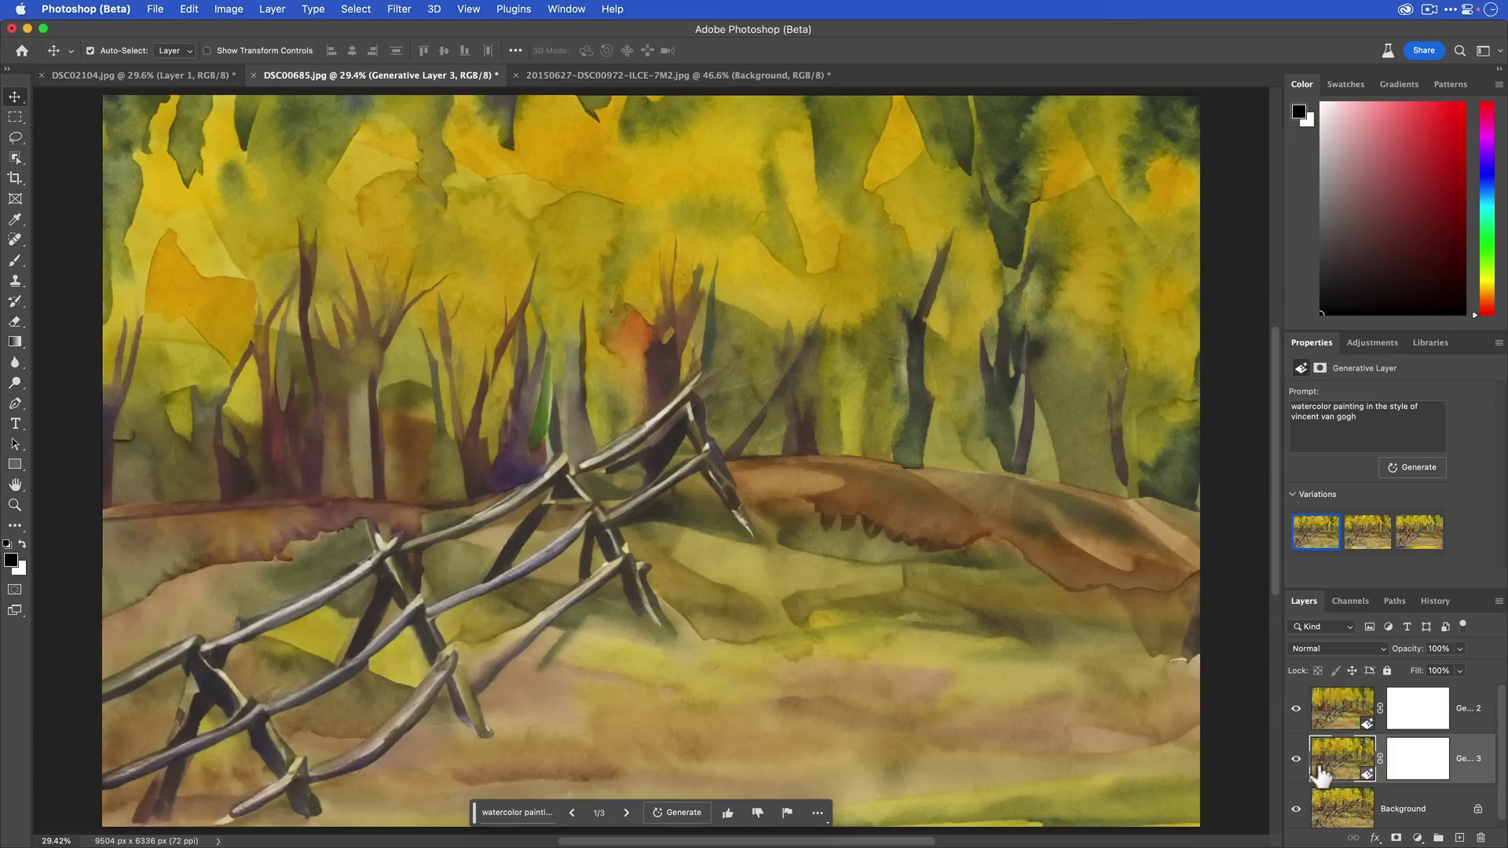
click(1296, 759)
click(1338, 721)
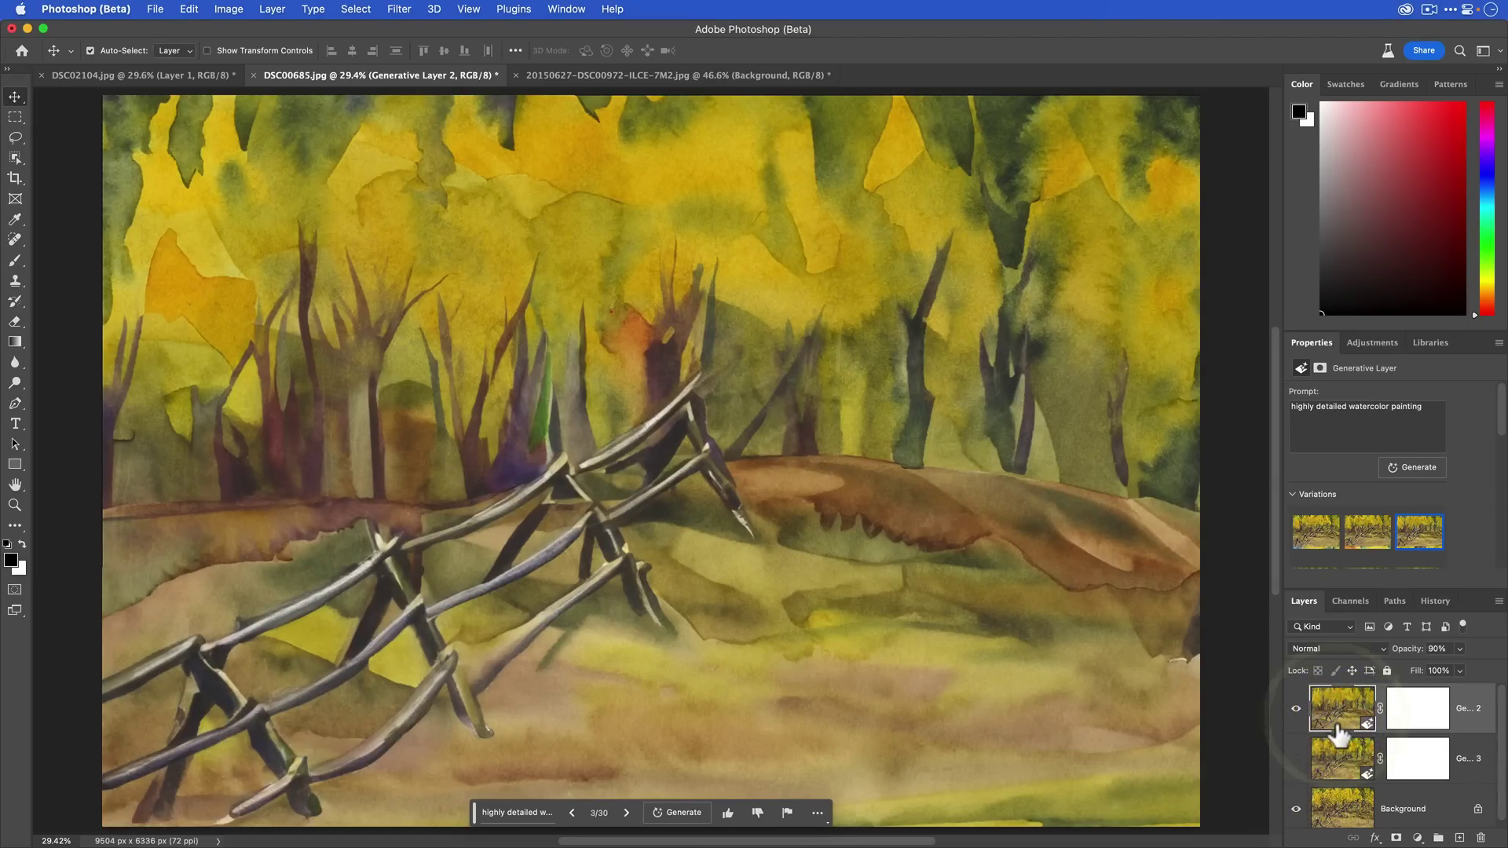
drag(1338, 730, 1339, 731)
key(super+alt+shift+e)
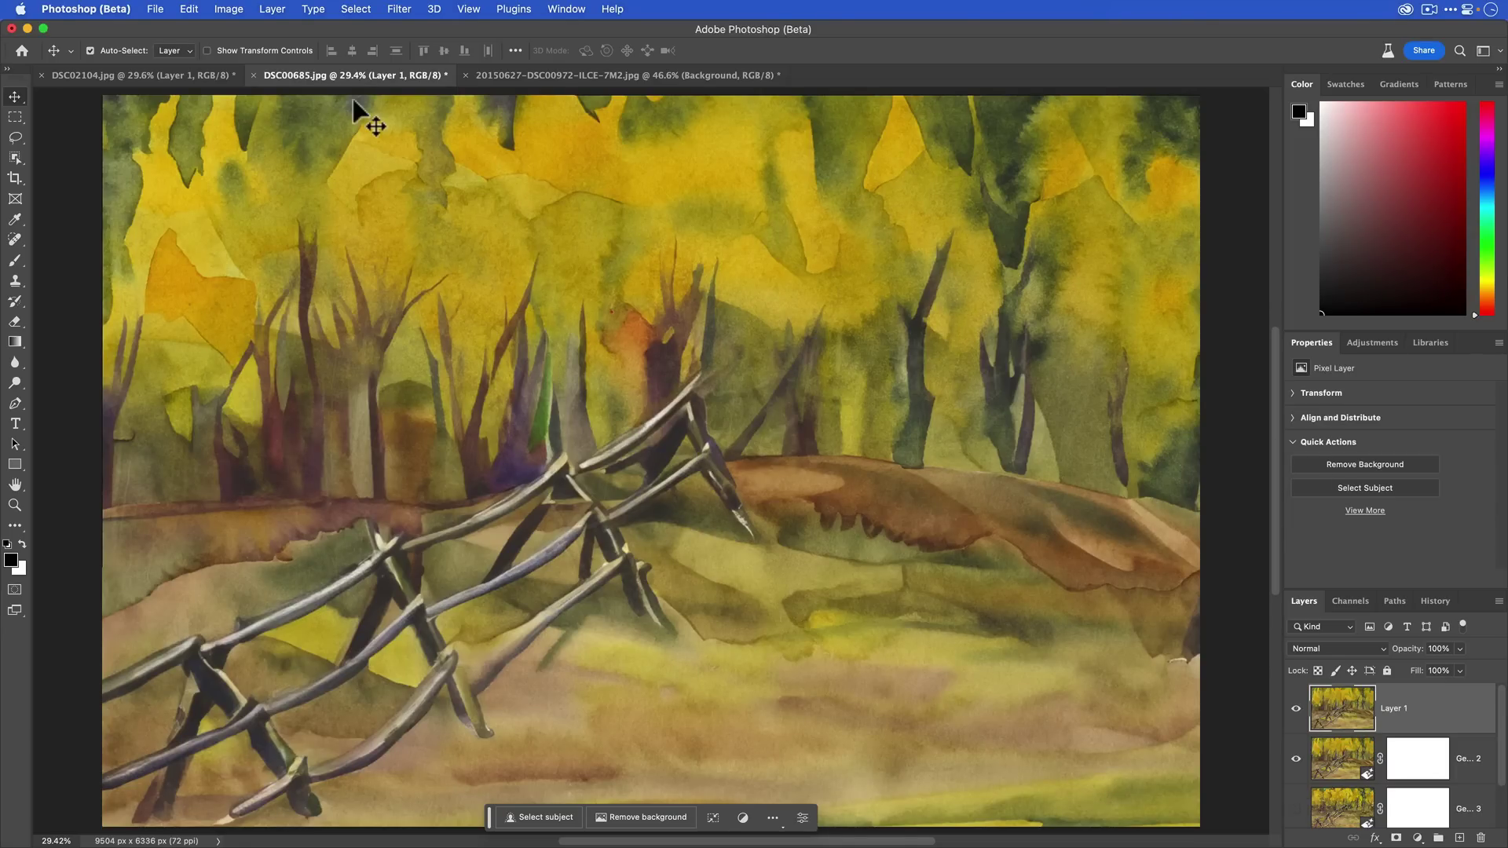
Step: Apply Filter Gallery's Water Paper (Fiber Length 24, Brightness 55, Contrast 80) to Layer 1
click(401, 9)
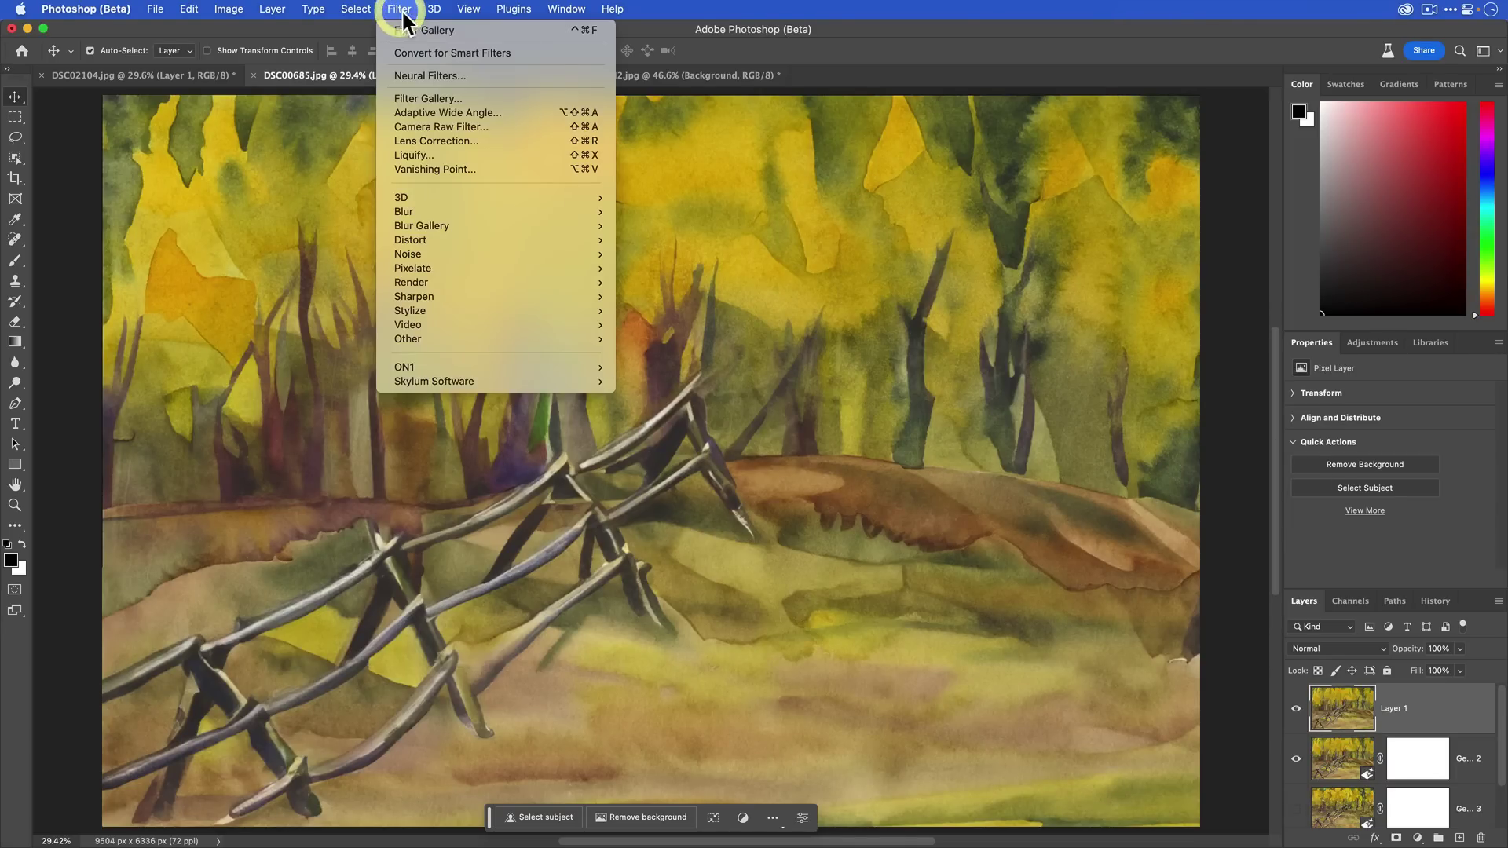
click(460, 94)
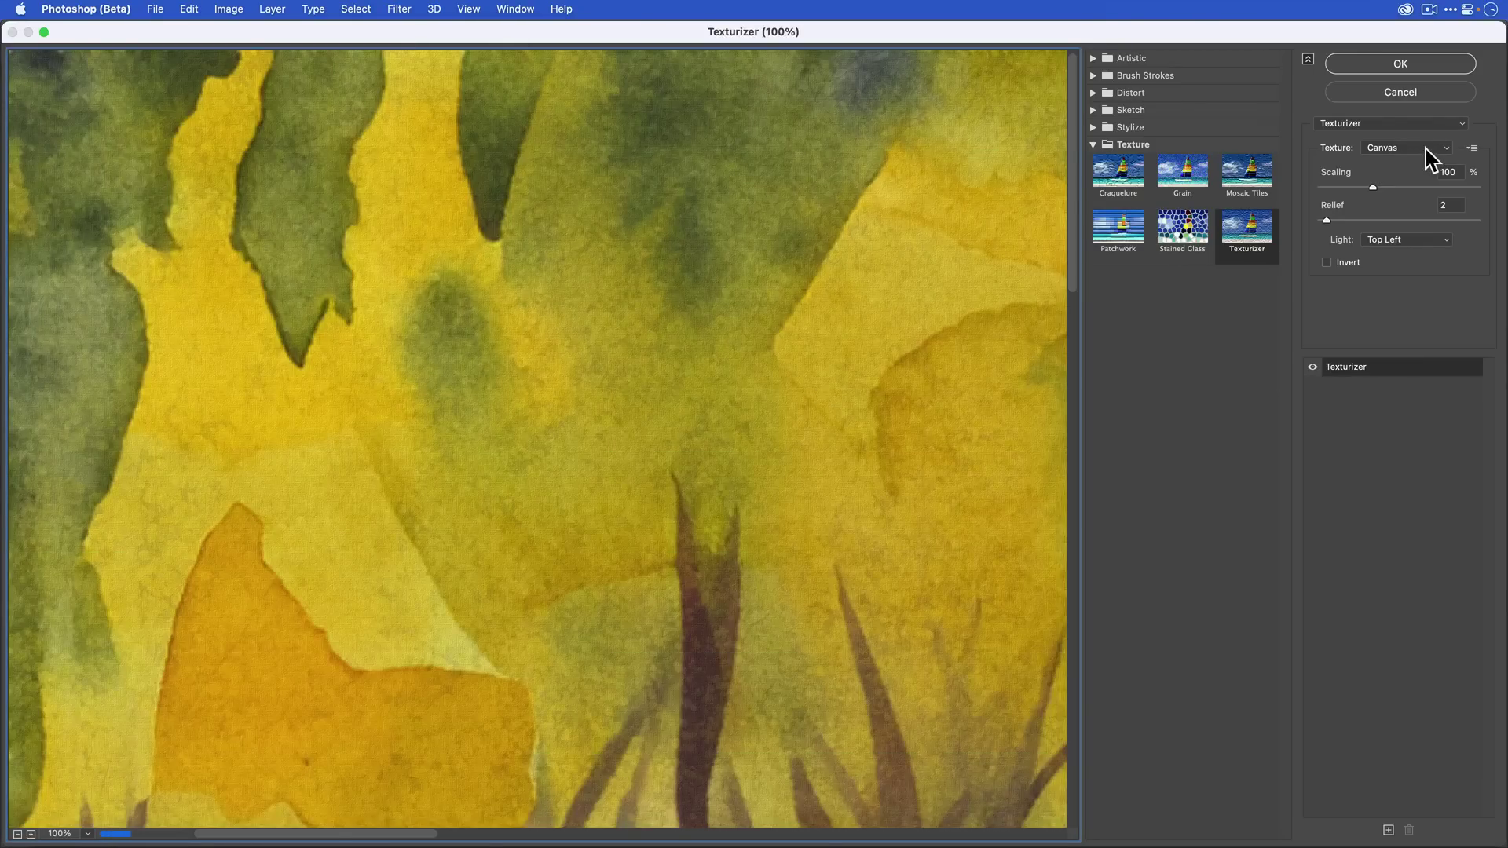
click(1382, 124)
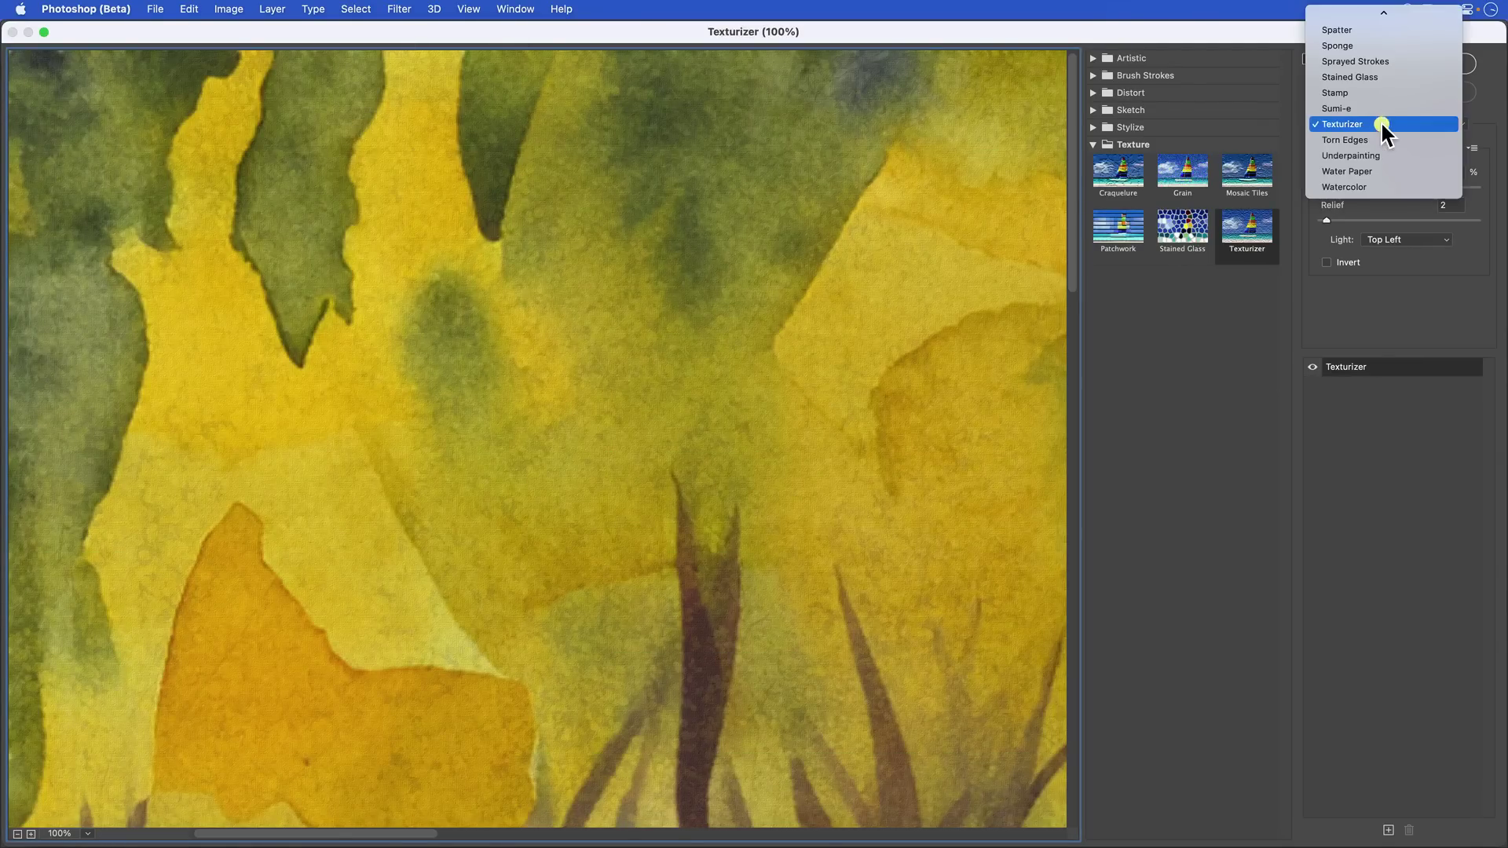
click(1404, 174)
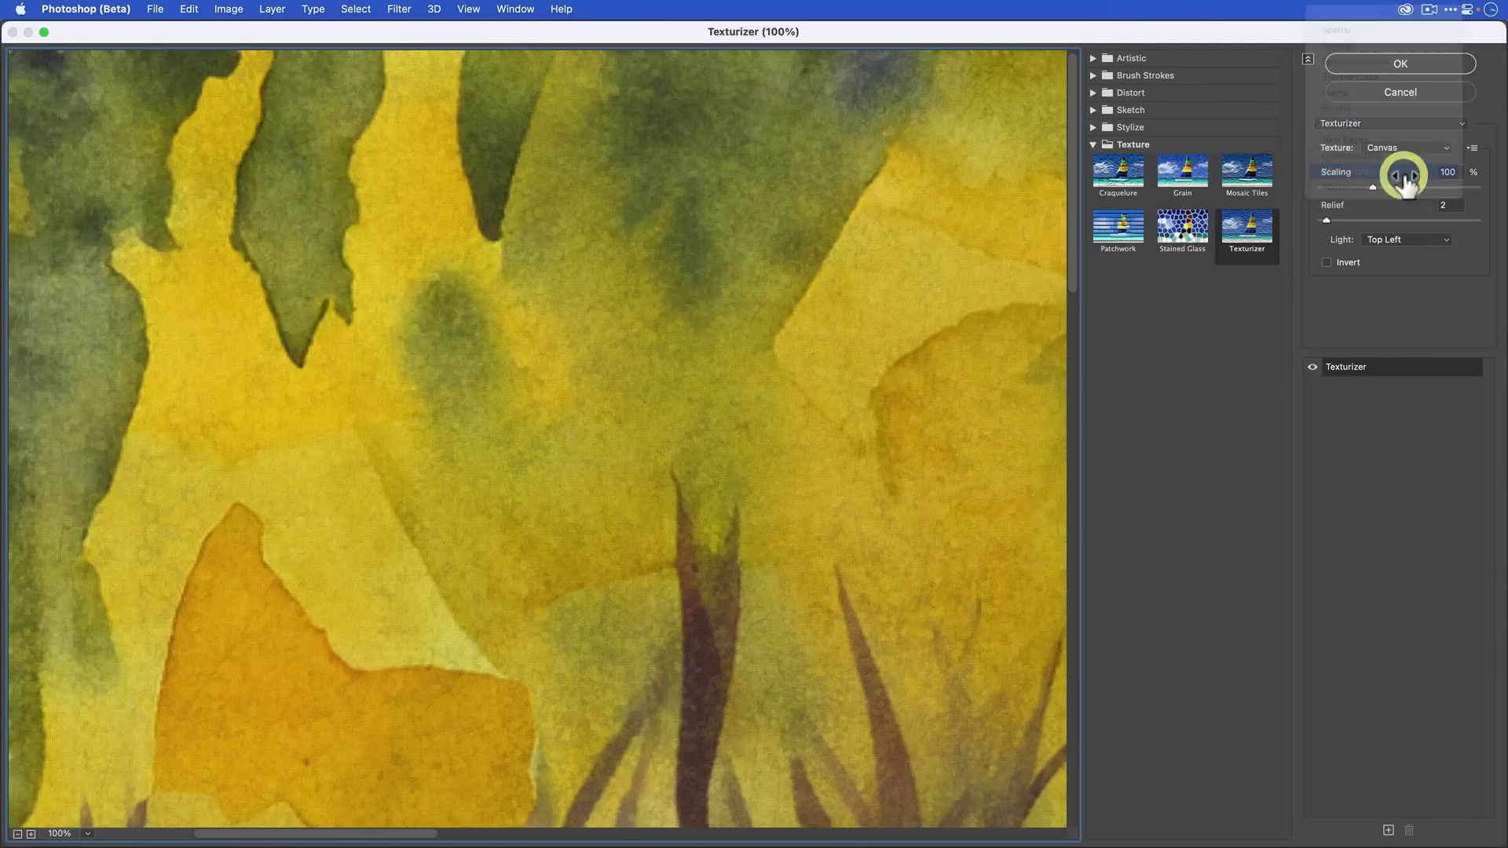
key(super+0)
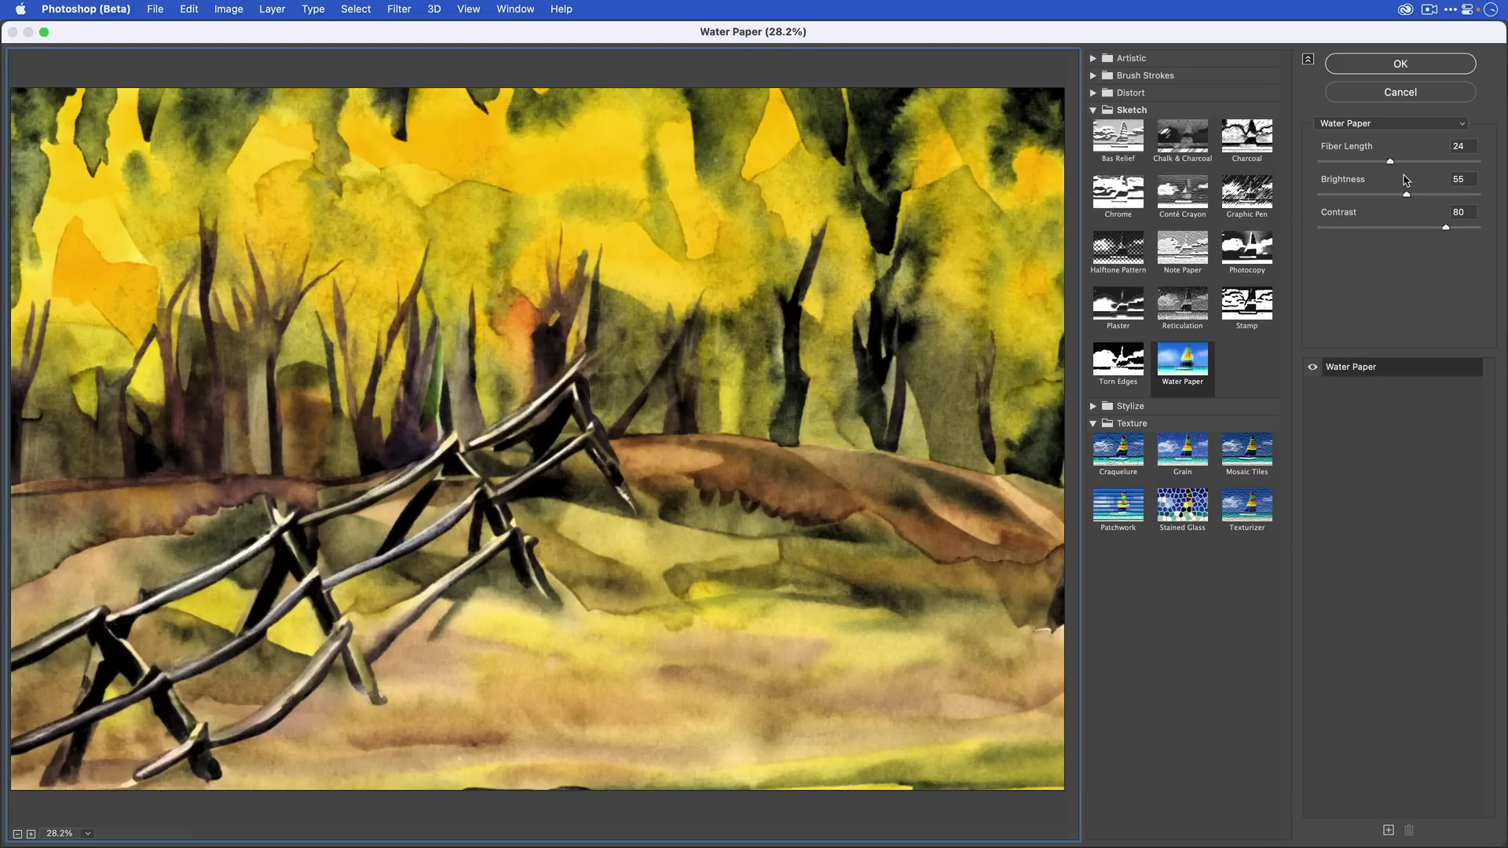
click(1373, 62)
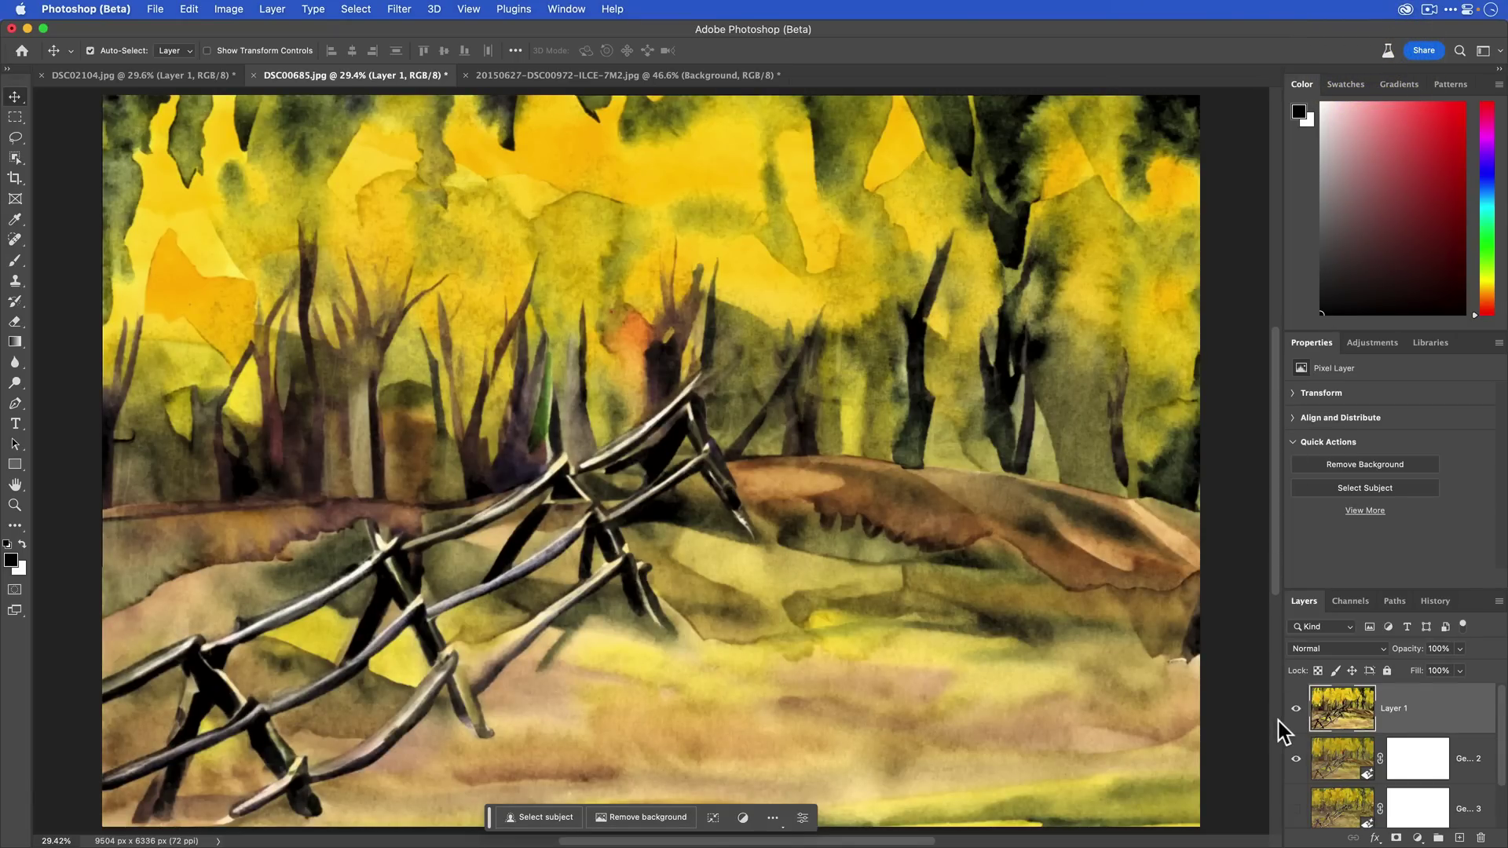
Step: Compare Layer 1 with and without the Water Paper filter, then switch to the church photo
click(1296, 708)
click(1296, 708)
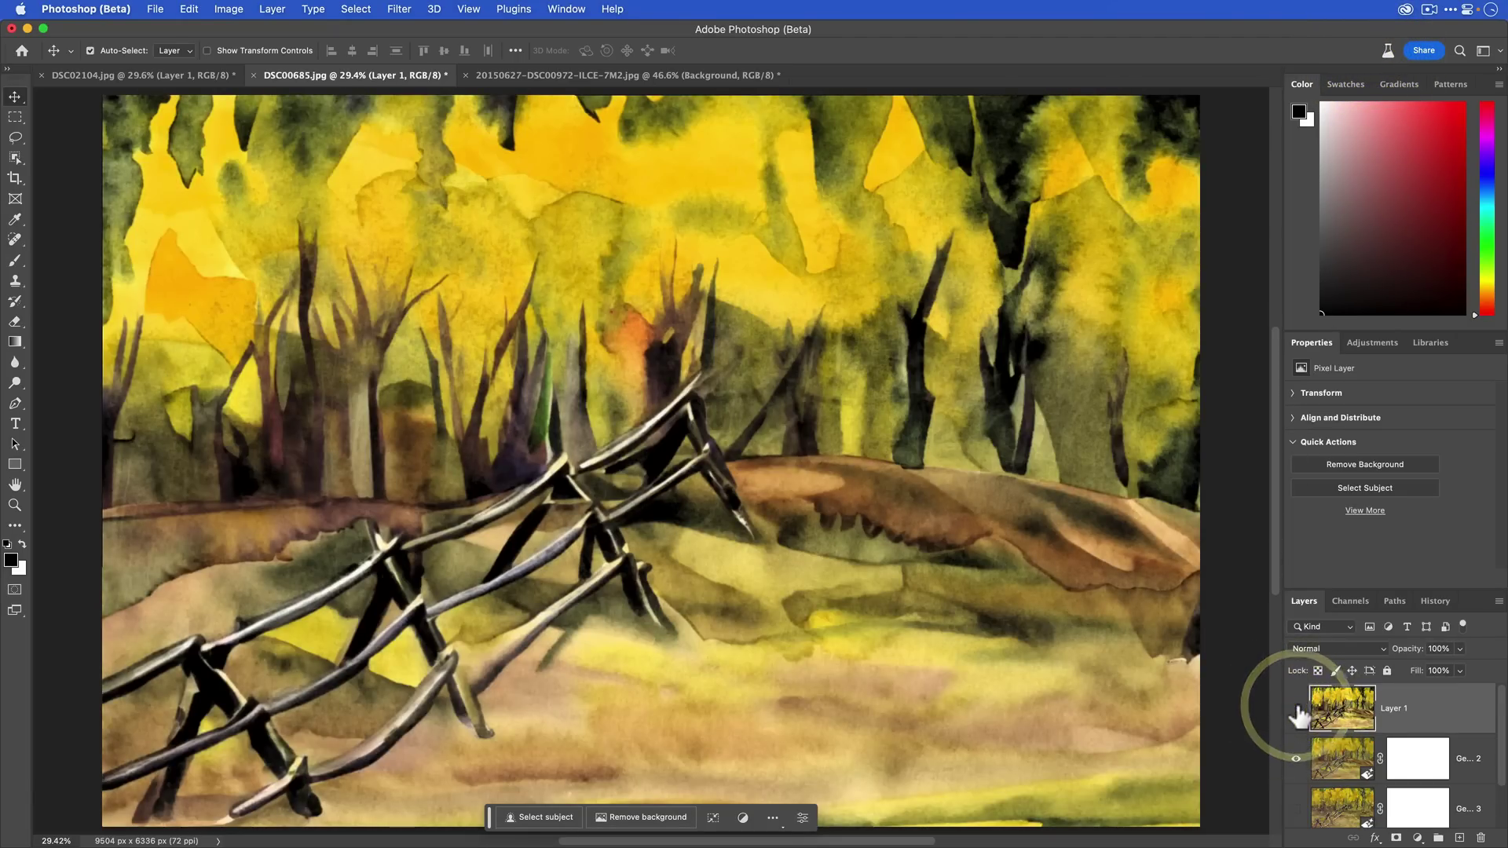
click(1296, 708)
click(1296, 708)
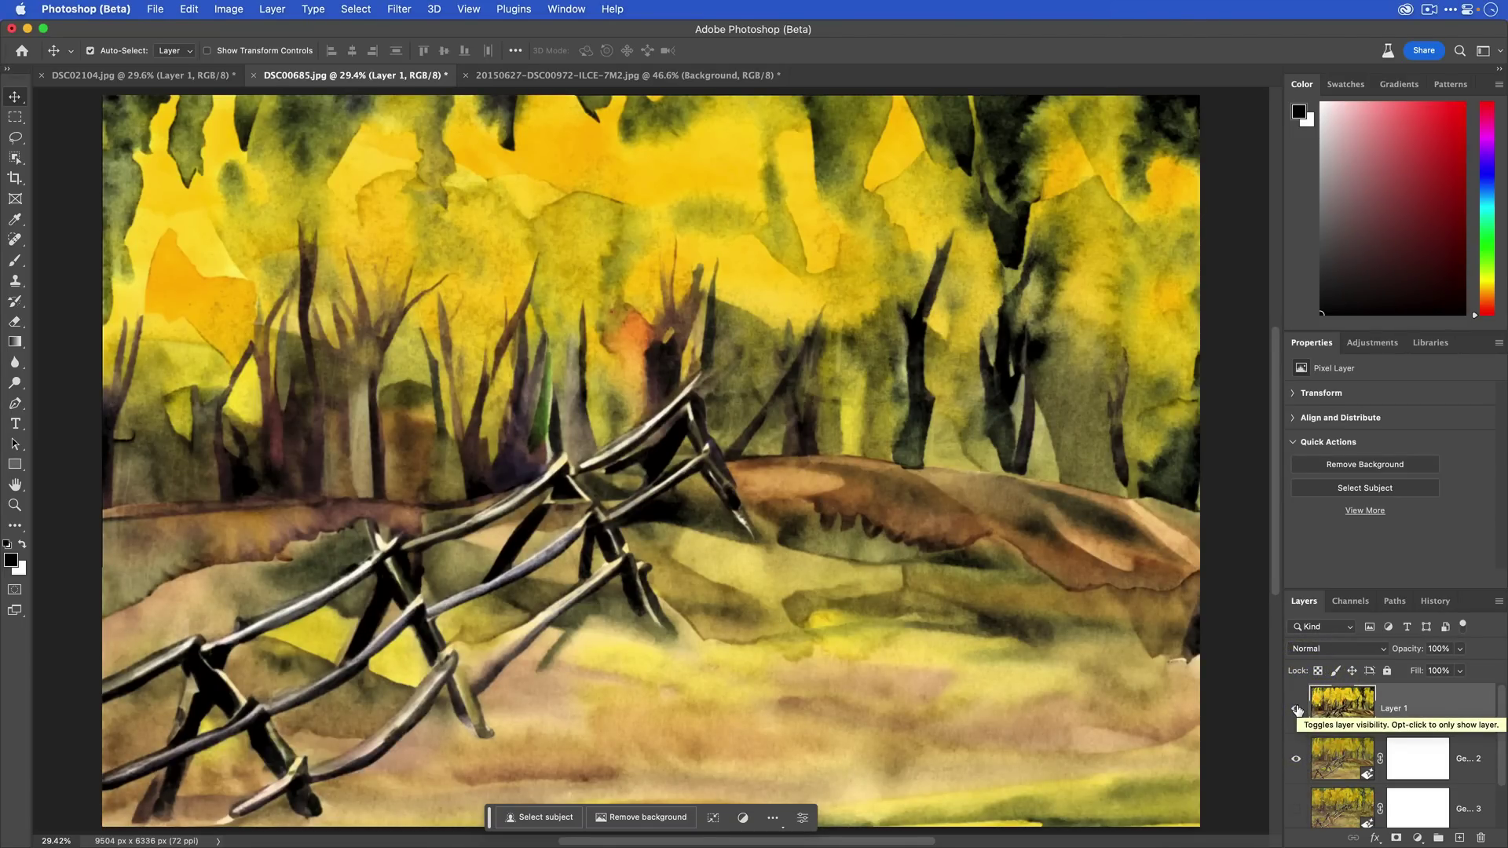
click(718, 78)
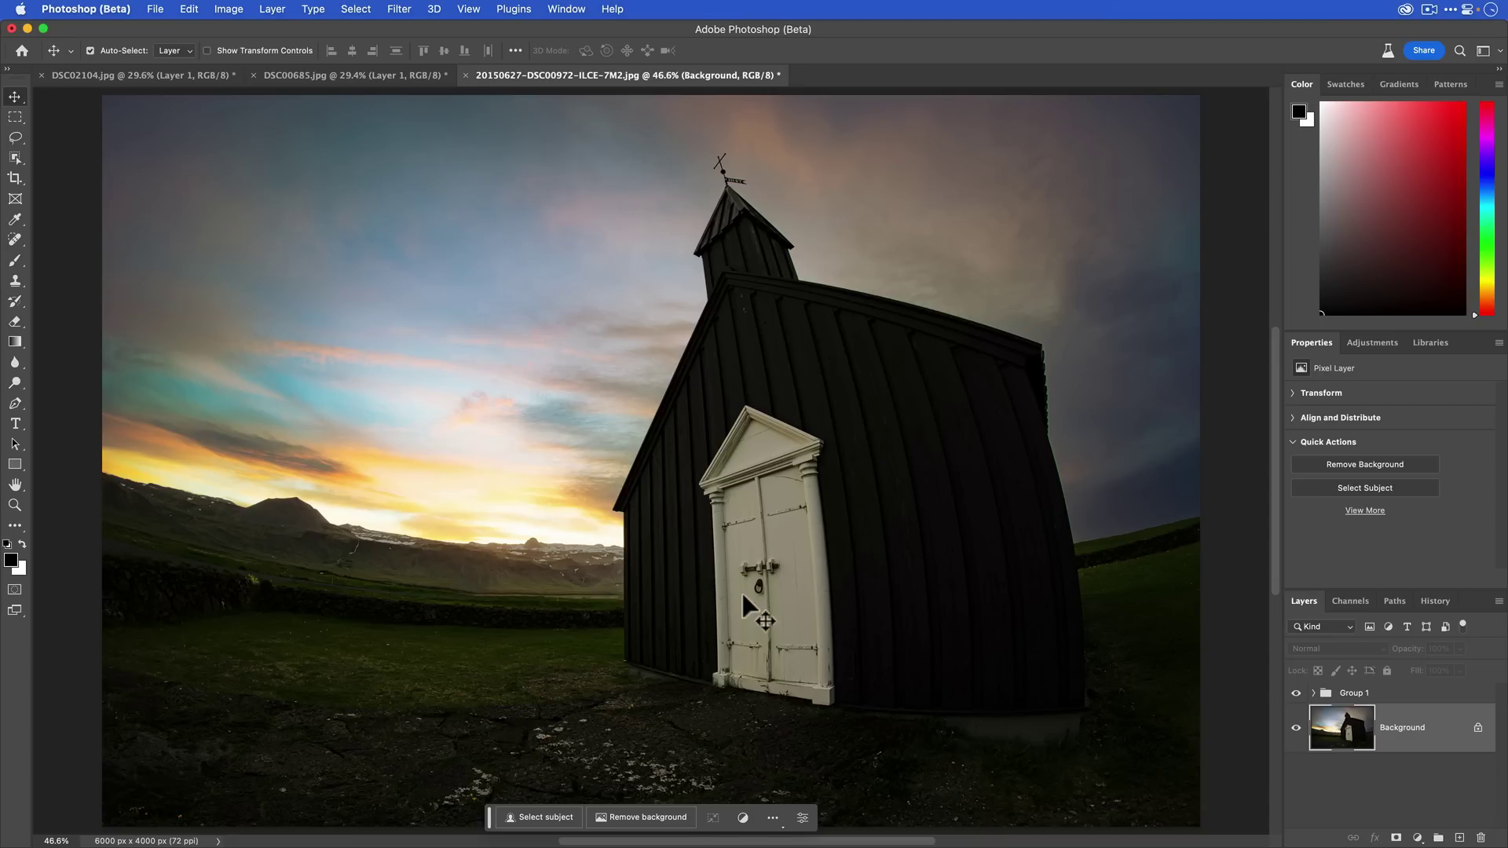
Step: Fill a Quick Mask on the church photo with gray #4d4d4d and convert it into a selection
click(14, 589)
key(shift+BackSpace)
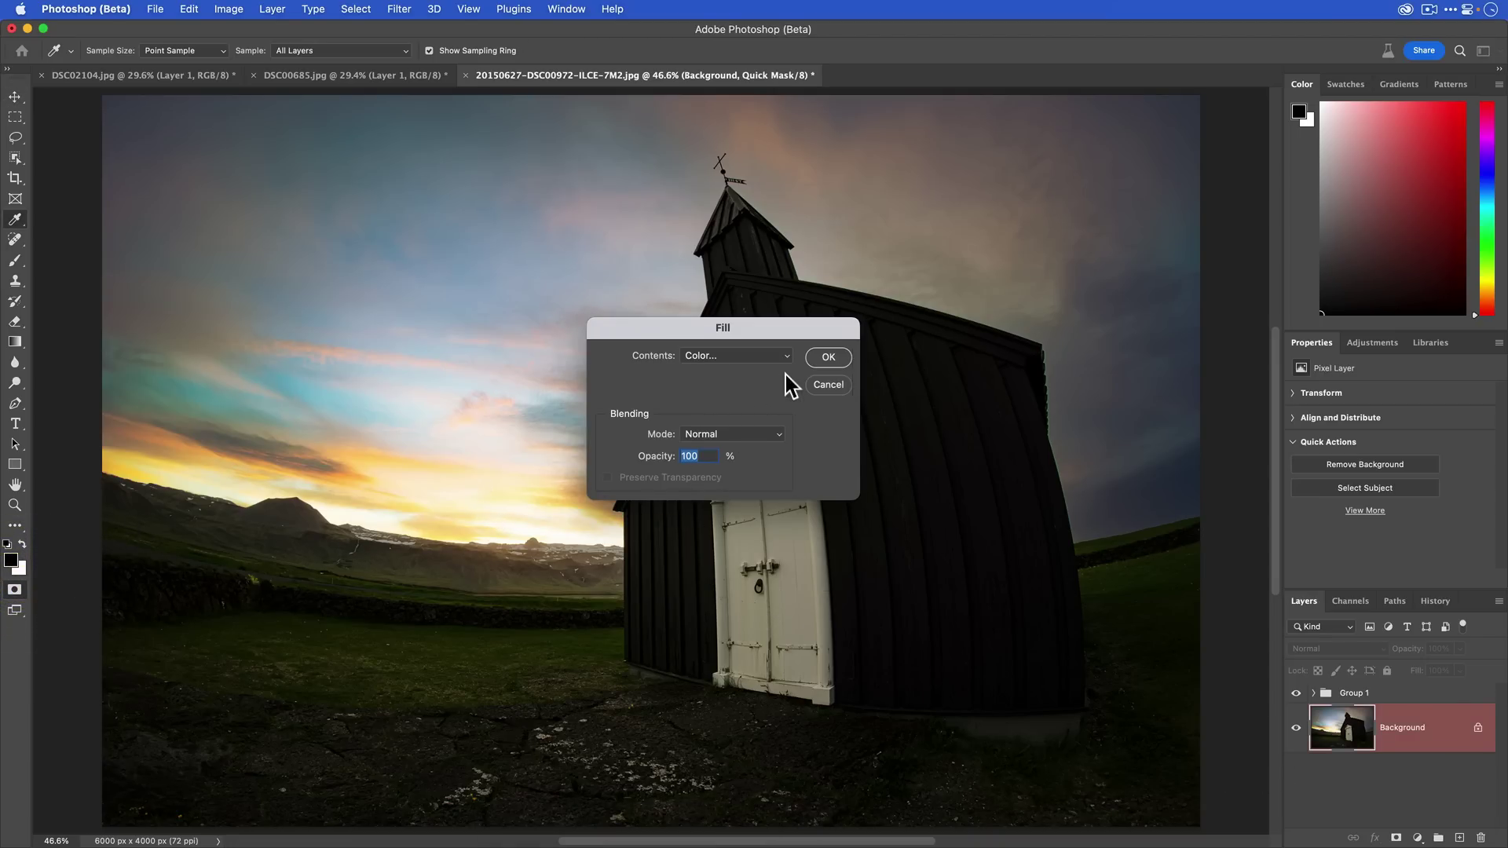
click(784, 355)
click(758, 357)
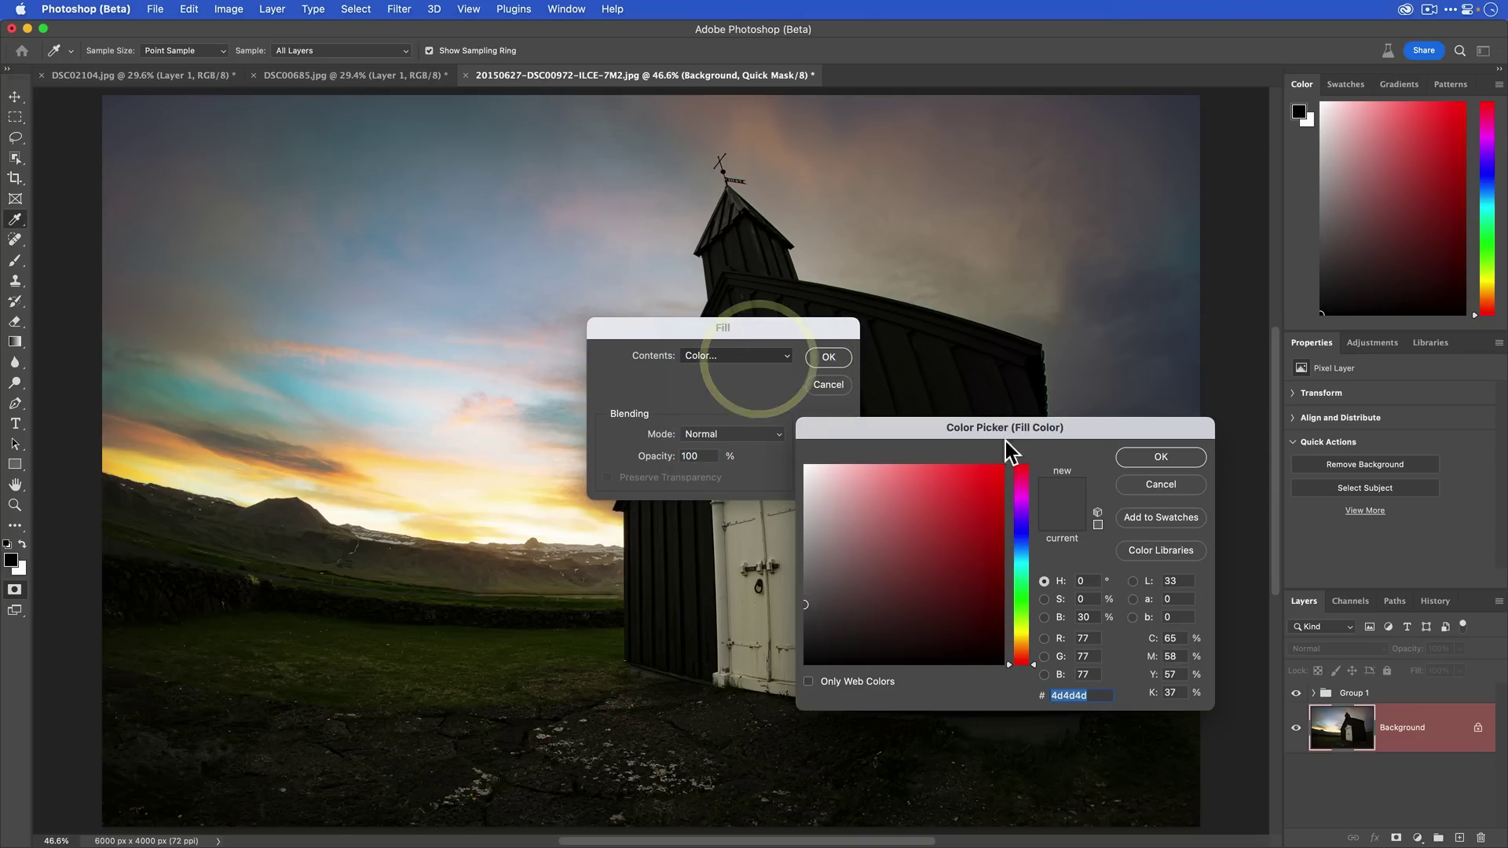
click(1148, 460)
click(827, 355)
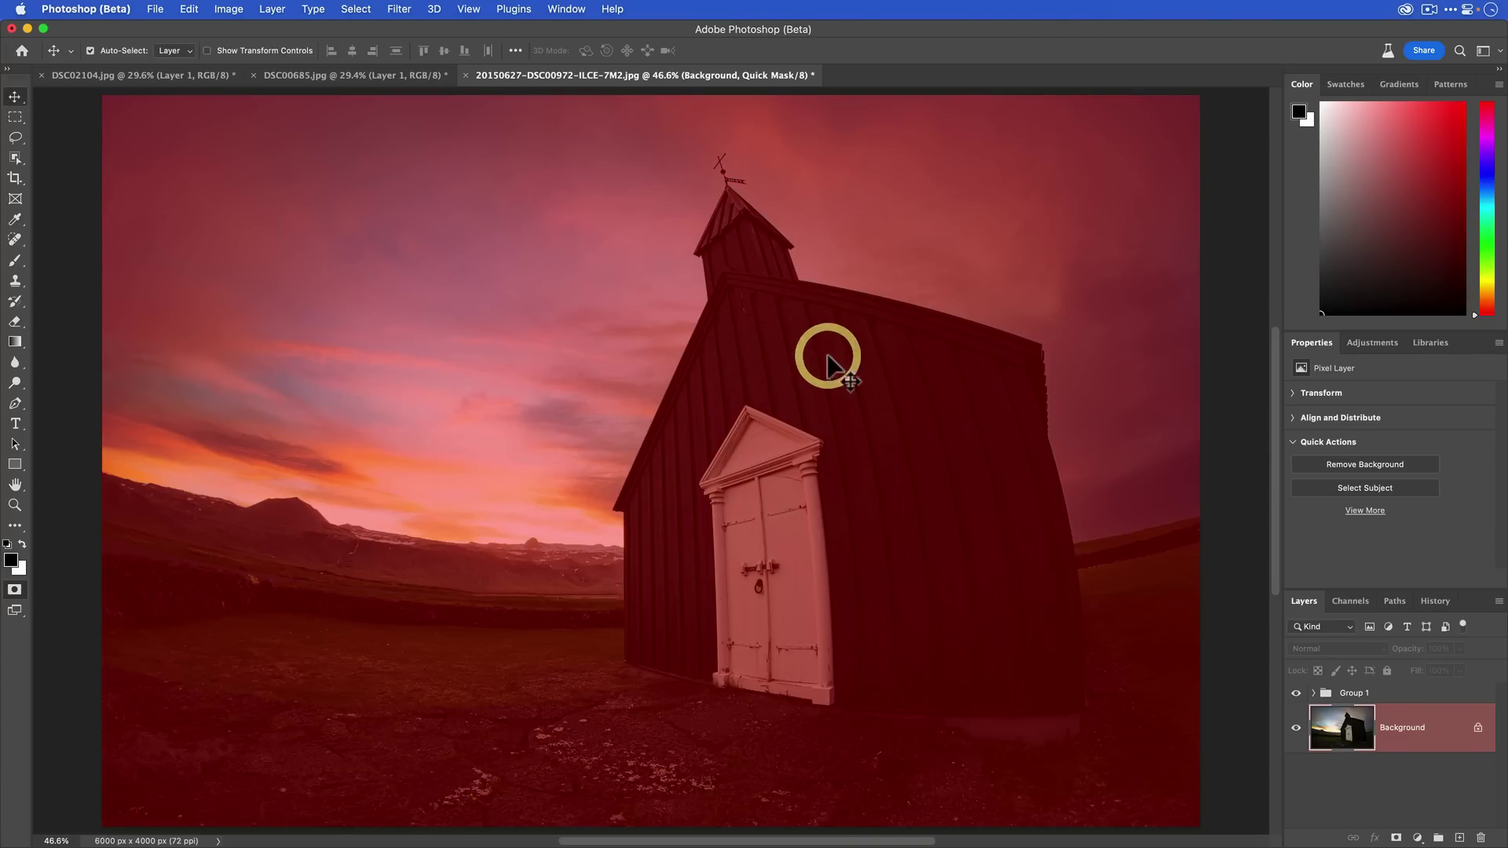
click(15, 589)
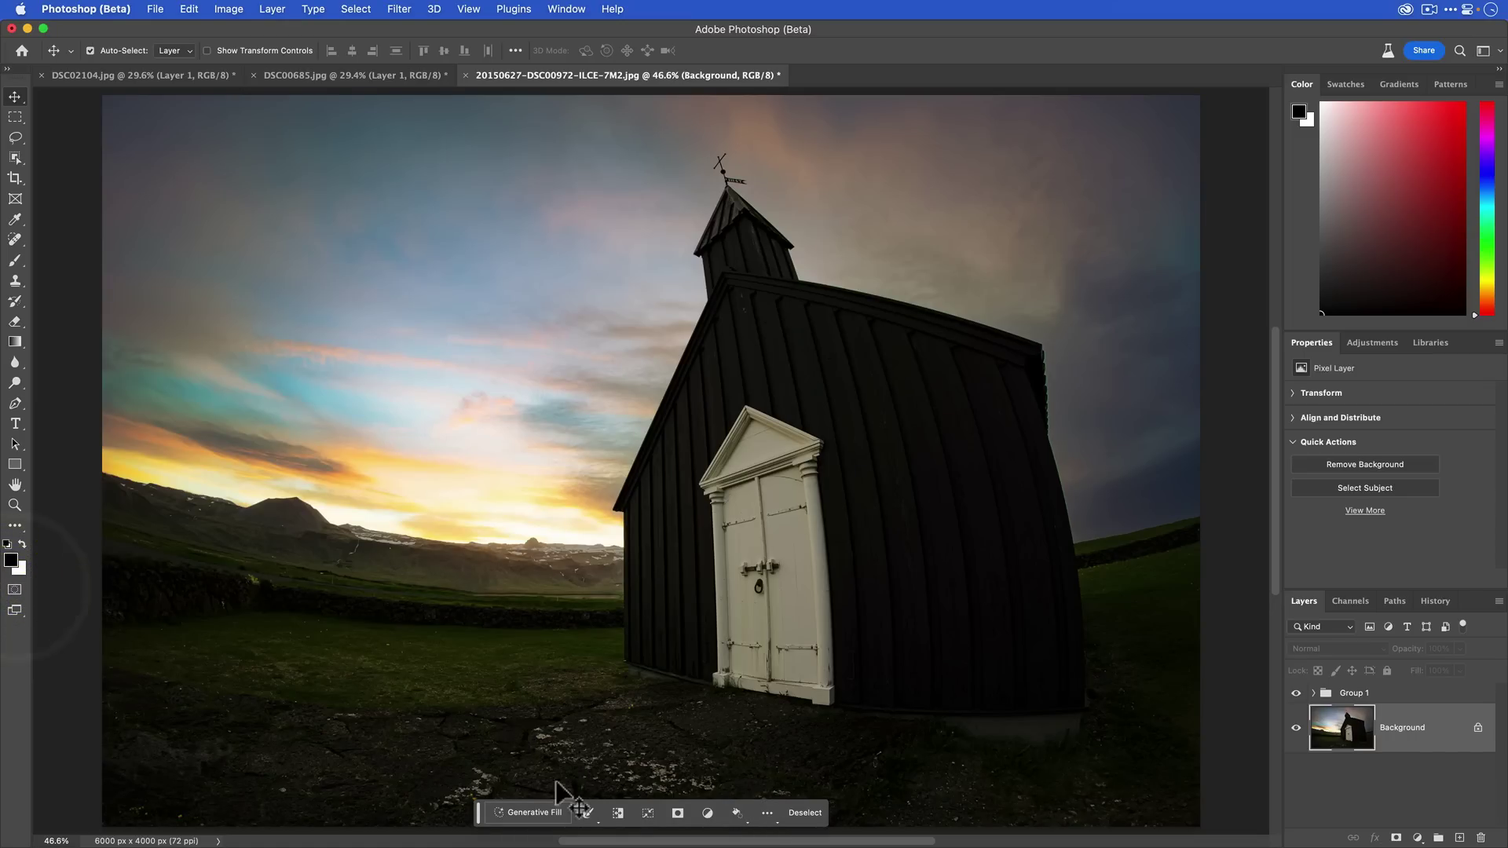
Step: Generate a 'colored pencil' fill on the church and browse its three variations
click(530, 812)
text(colored pencil)
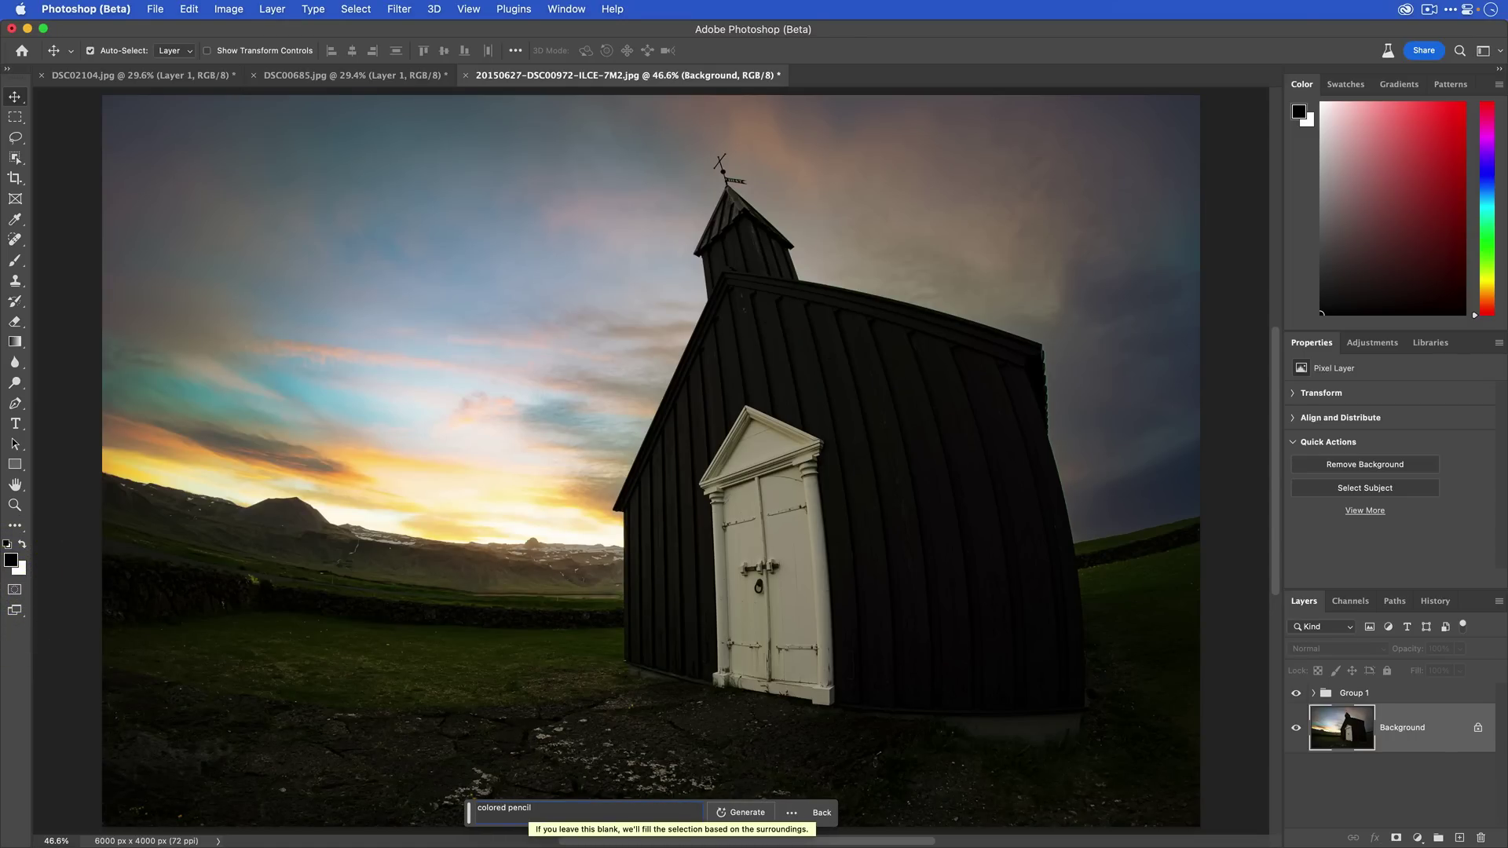
click(742, 812)
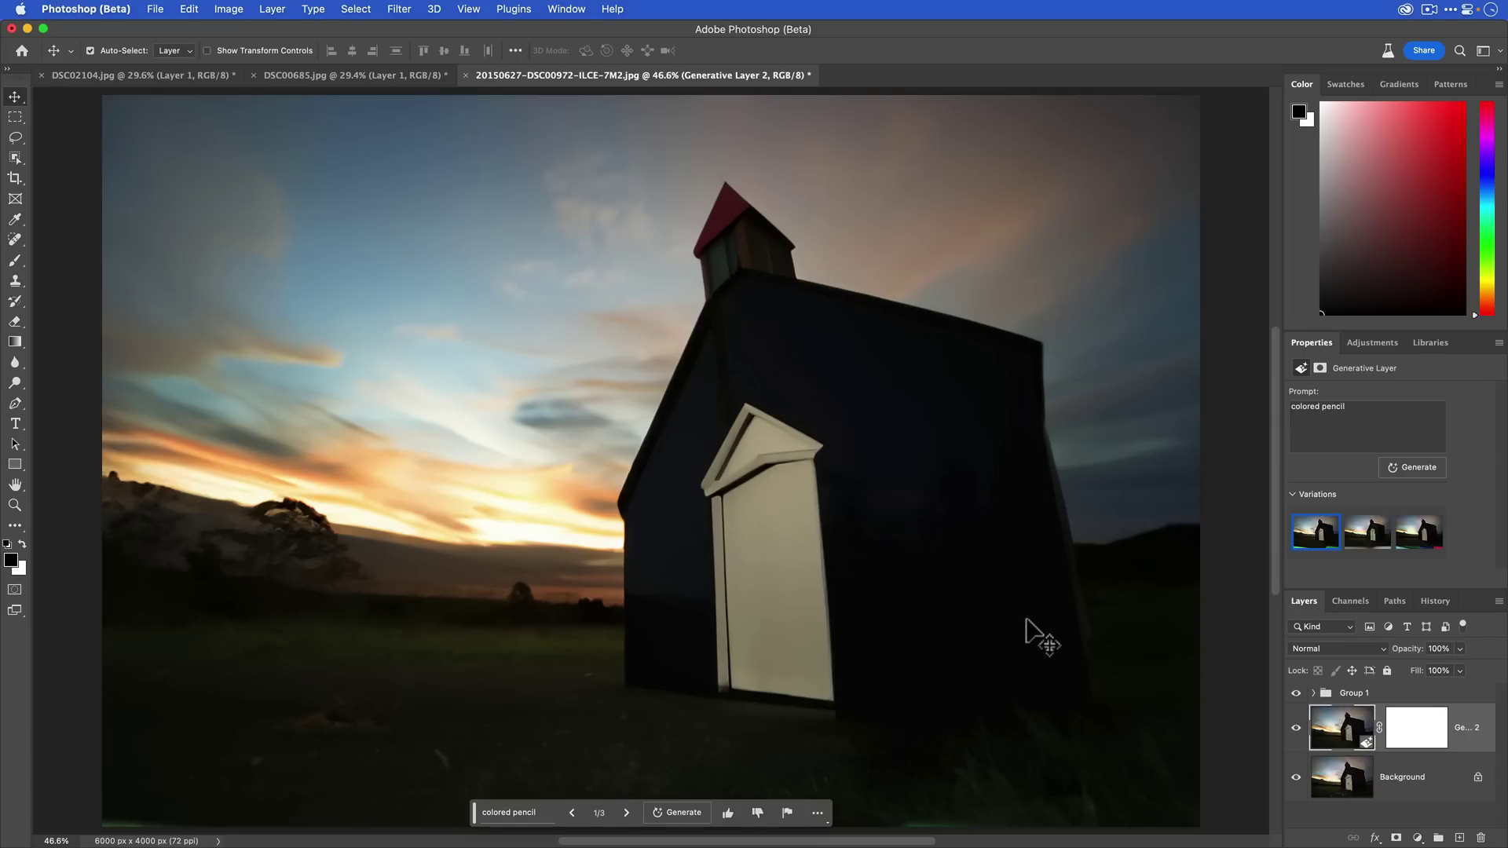
click(1368, 532)
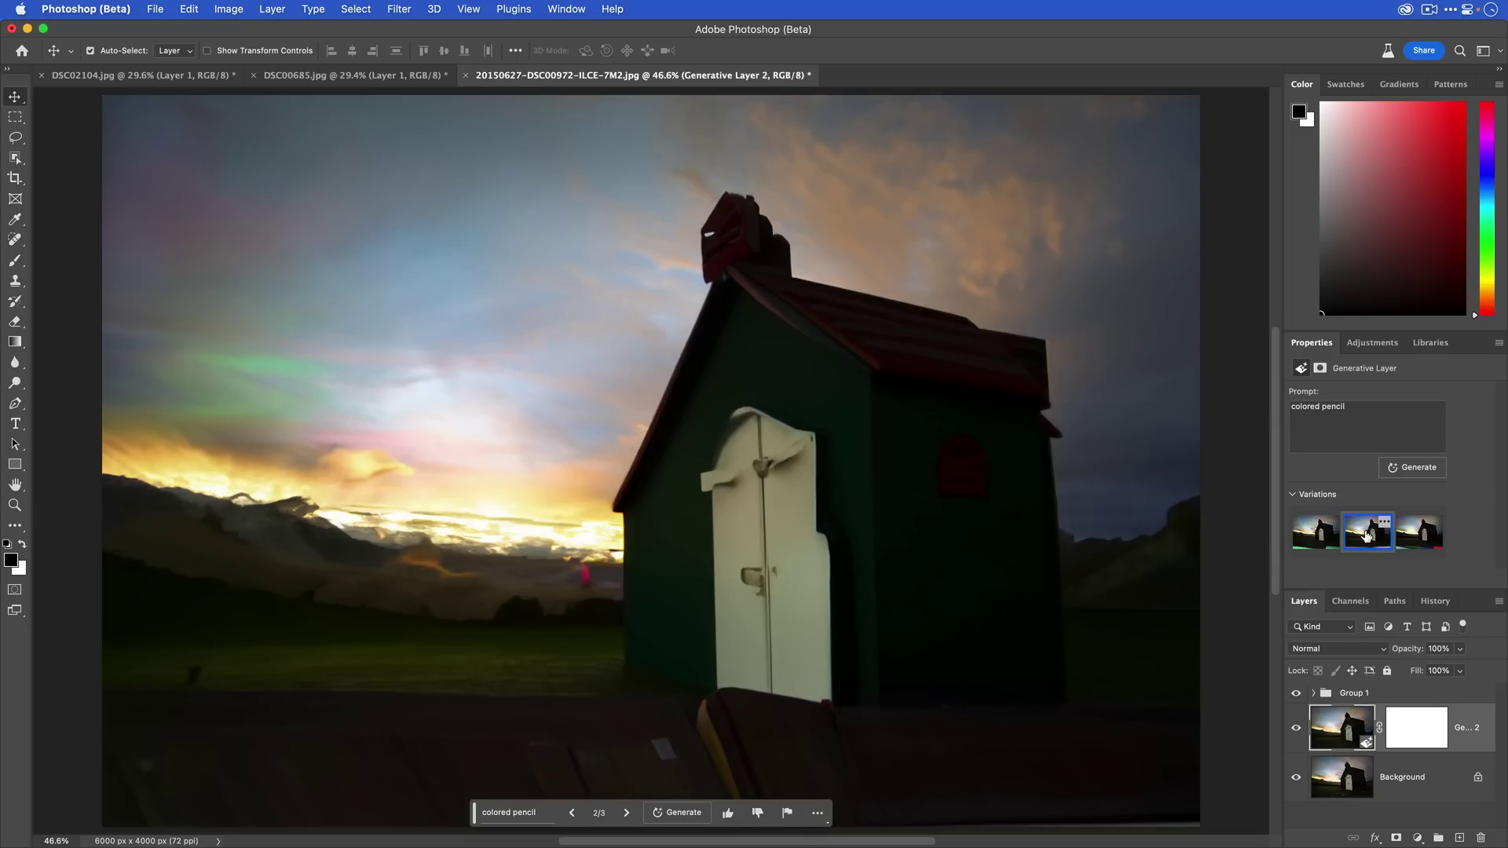
click(1403, 540)
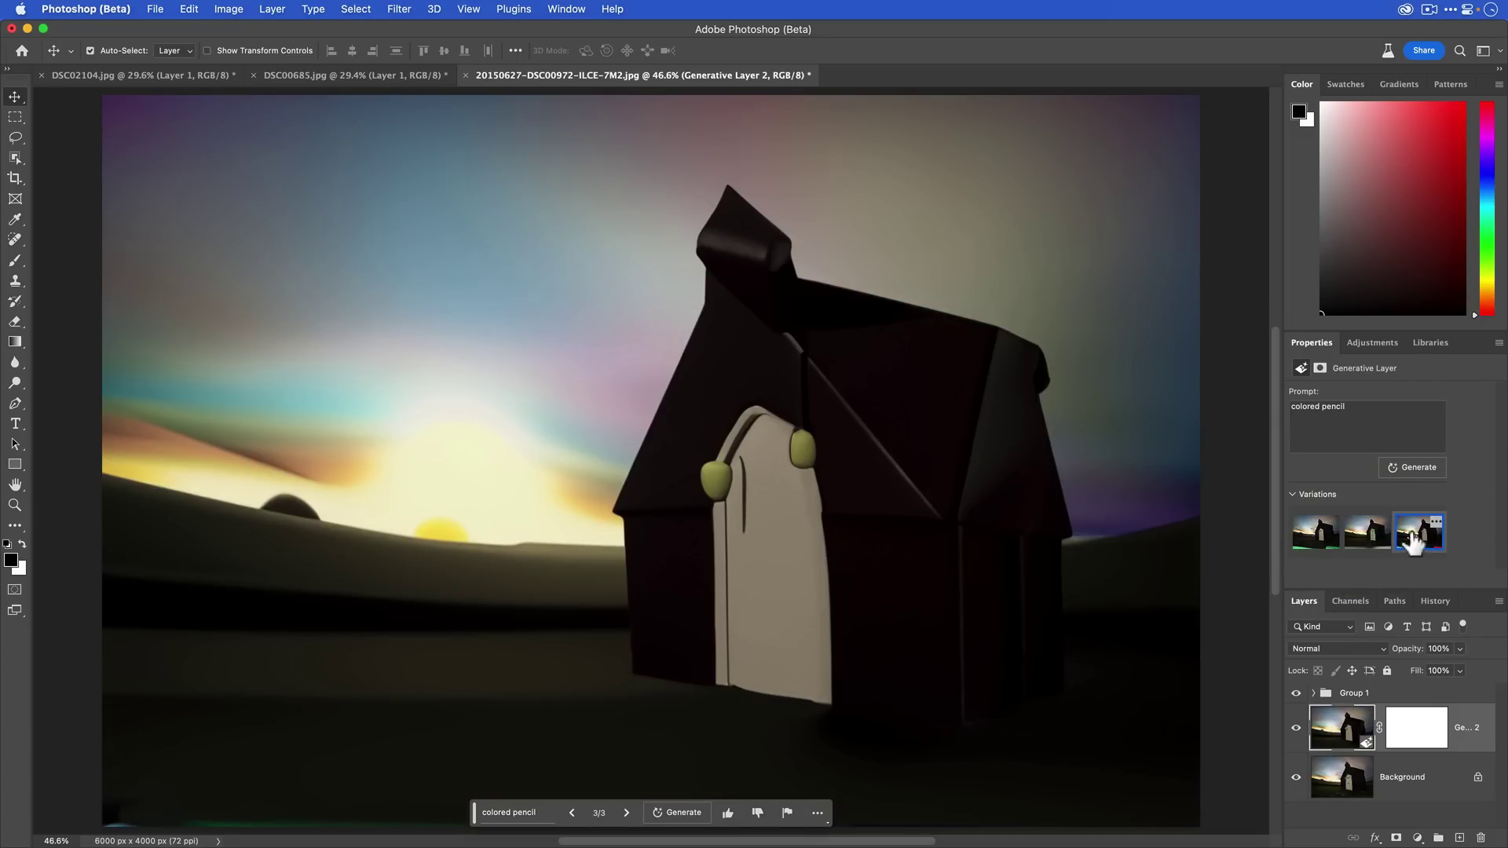
click(1371, 546)
click(1320, 542)
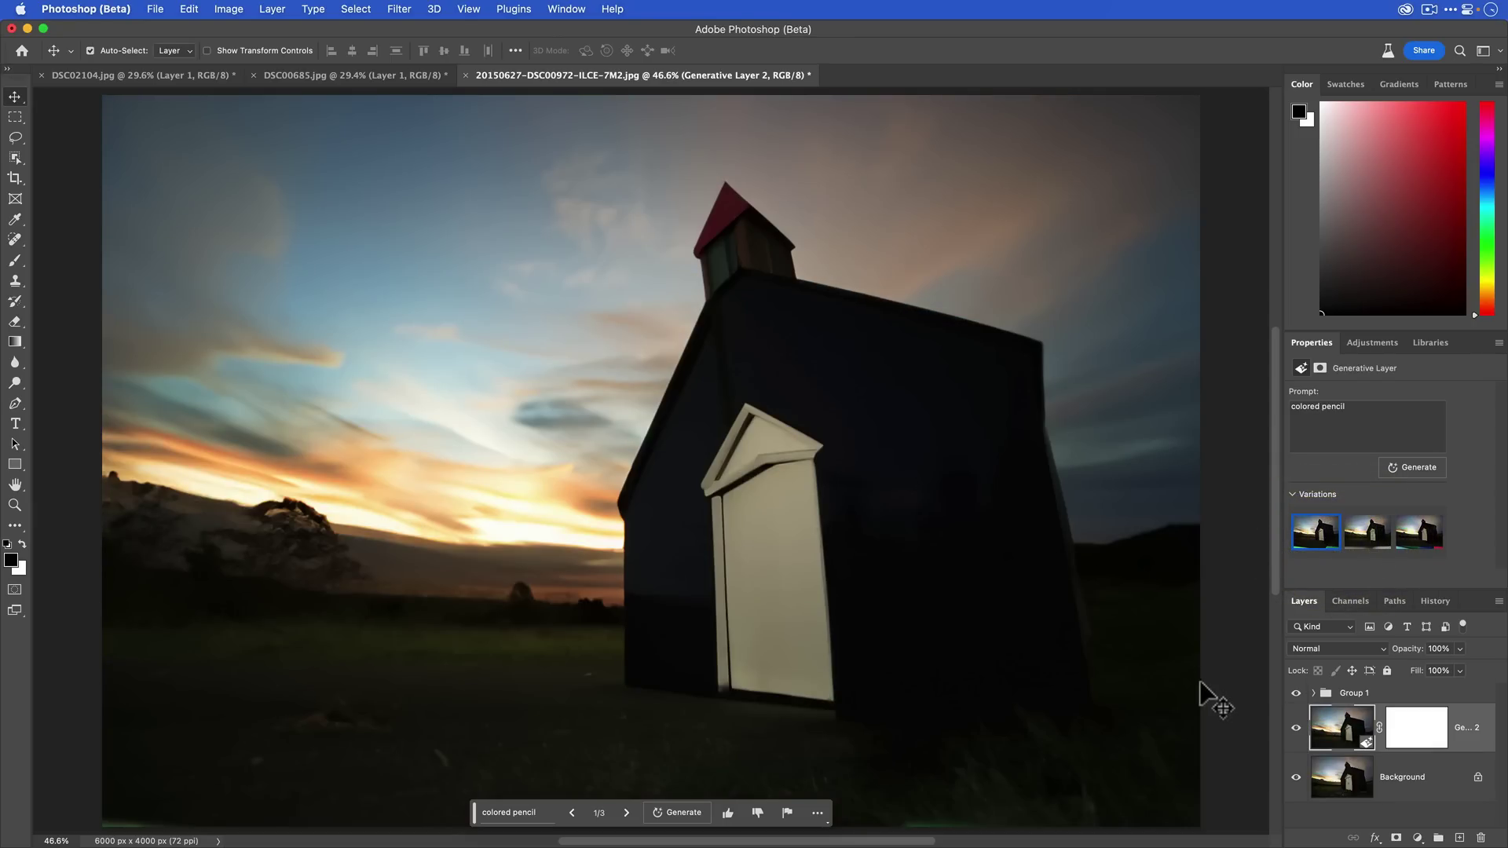
Step: Show Group 1's earlier colored pencil drawing layer and delete the new Generative Layer 2
click(1313, 692)
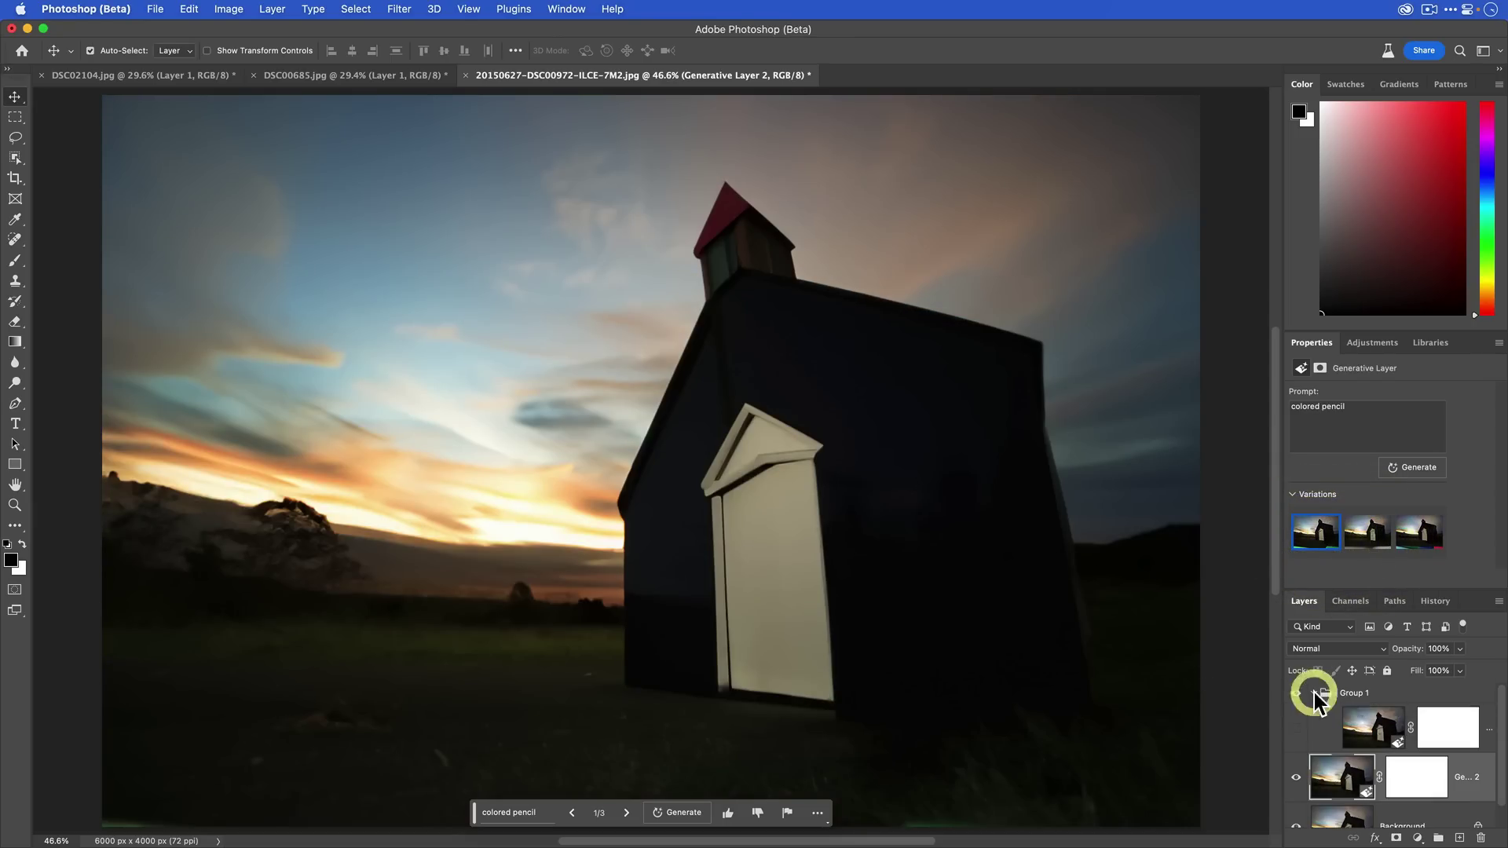
click(1296, 727)
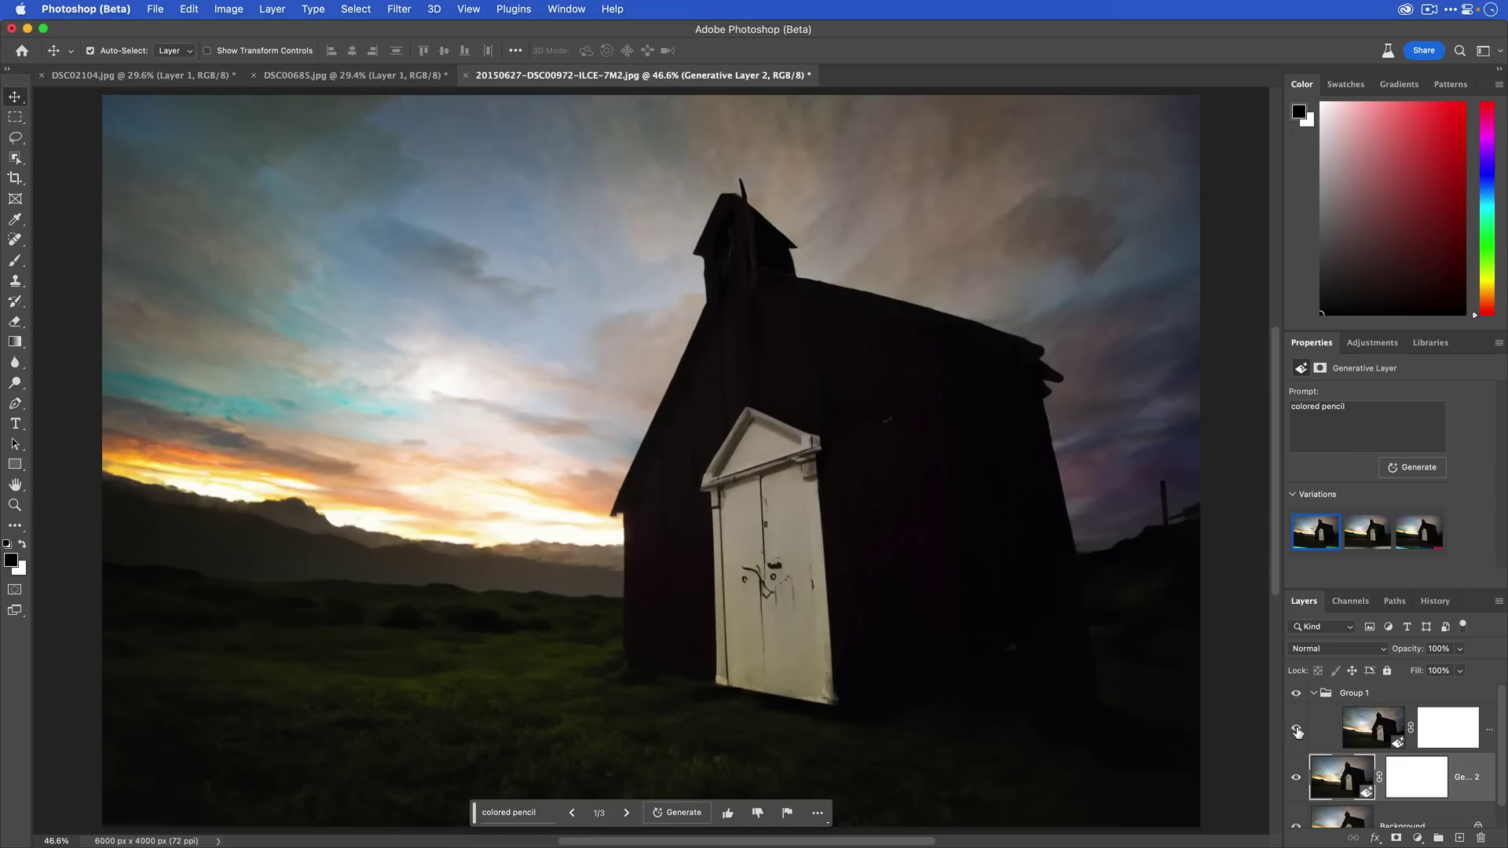
click(1296, 776)
key(Delete)
Step: Select Group 1's colored pencil drawing layer and scroll through its variations in Properties
click(1320, 736)
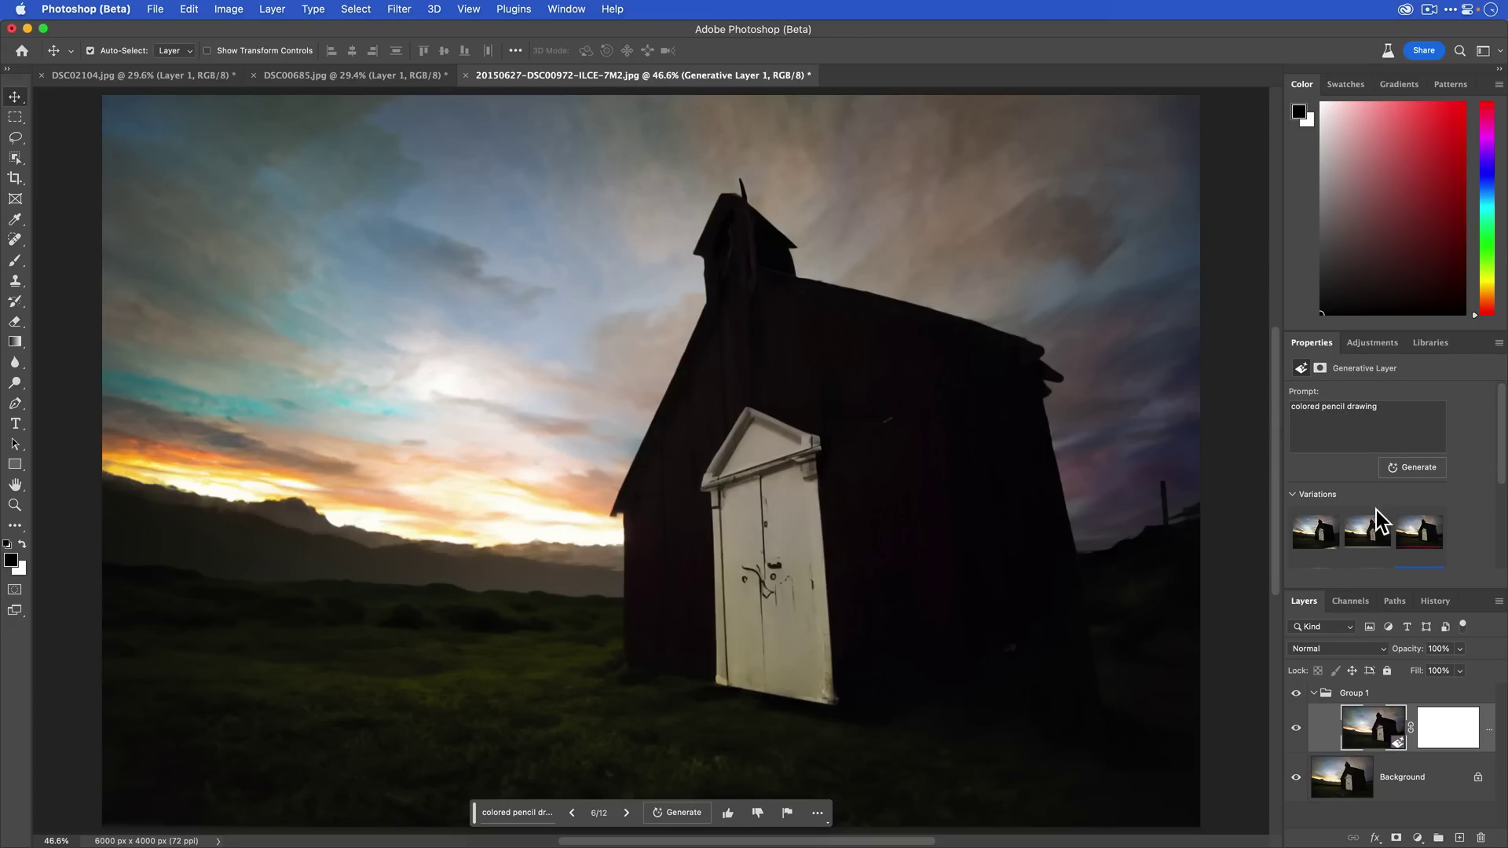
scroll(1376, 510, down, 3)
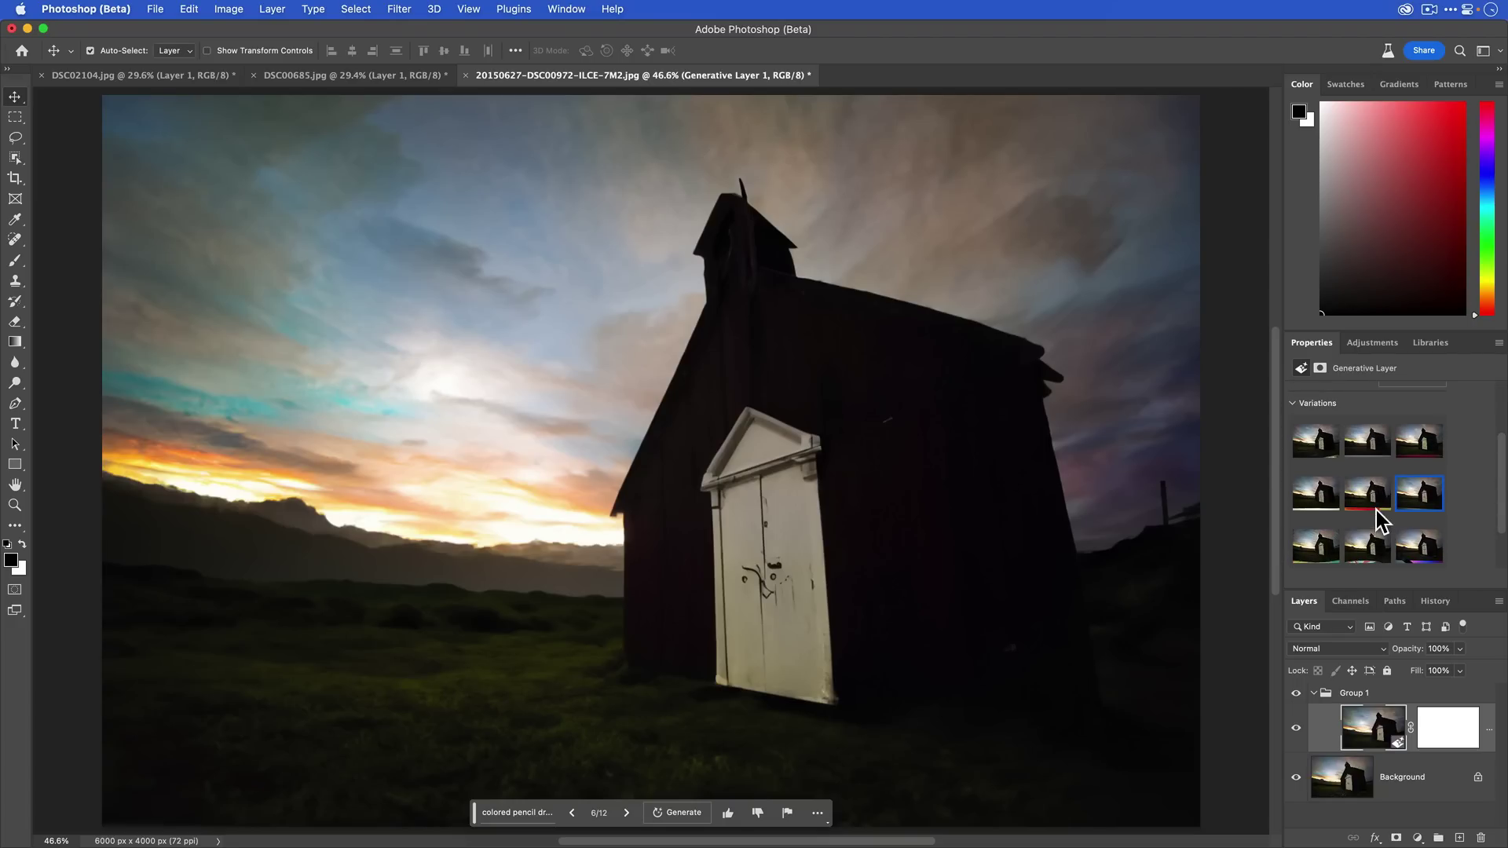
scroll(1376, 511, up, 3)
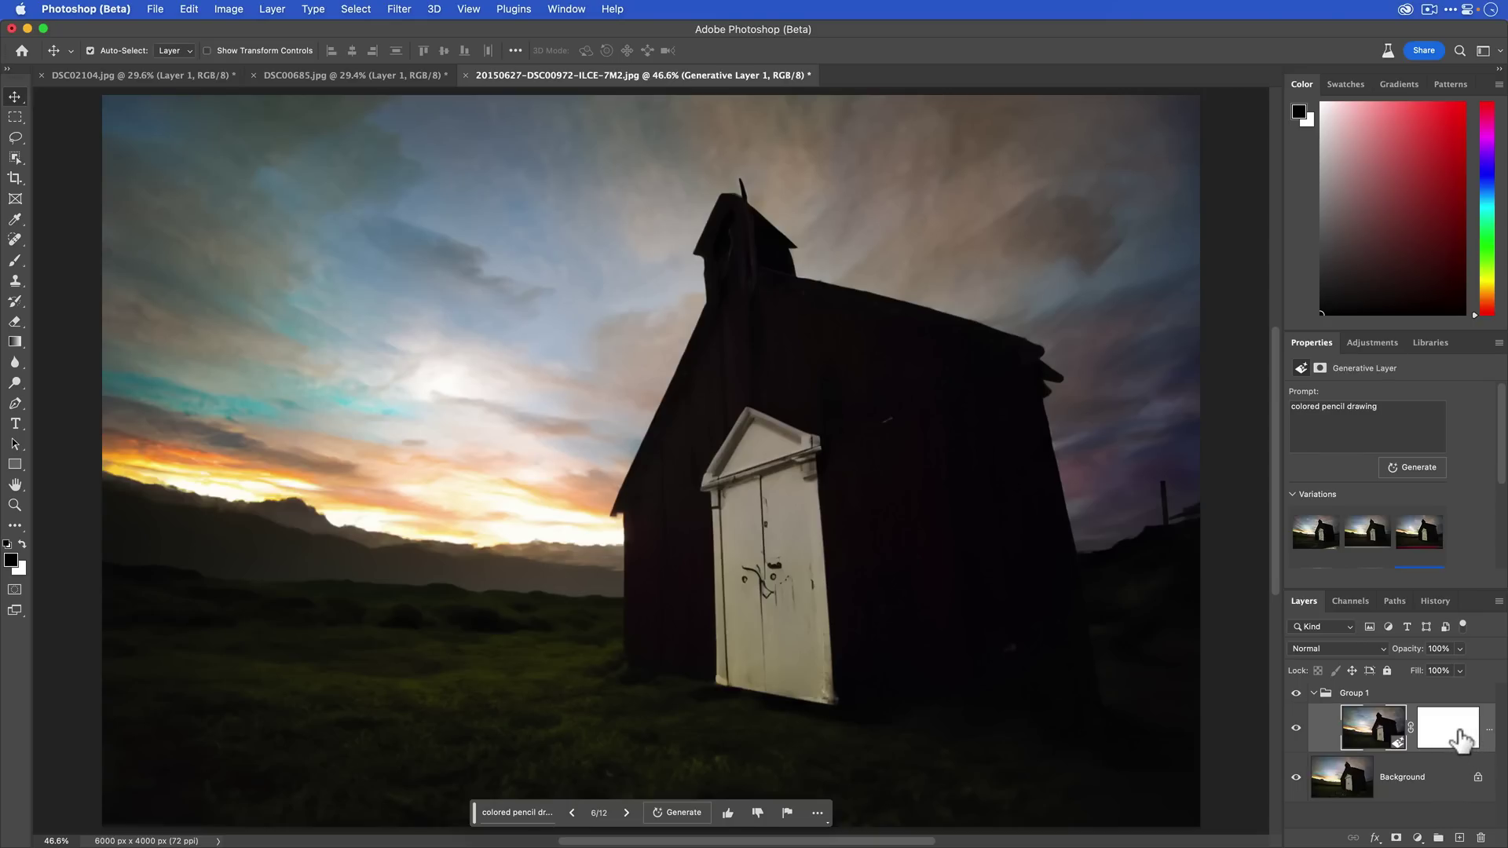
Step: Paint the church door back through the colored pencil mask at ~76% brush opacity, then fade that layer
click(1456, 731)
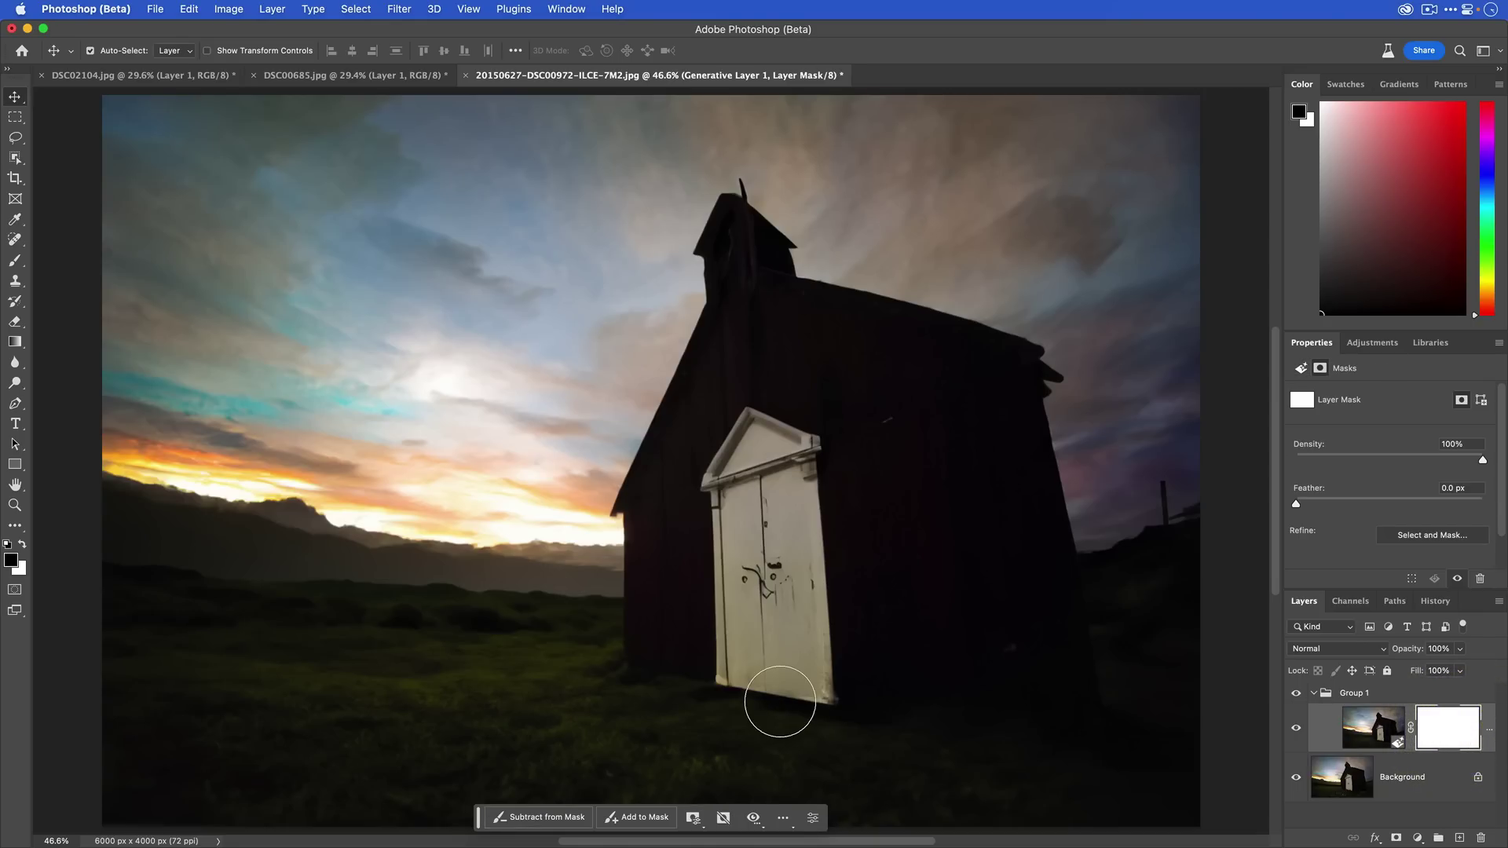
key(b)
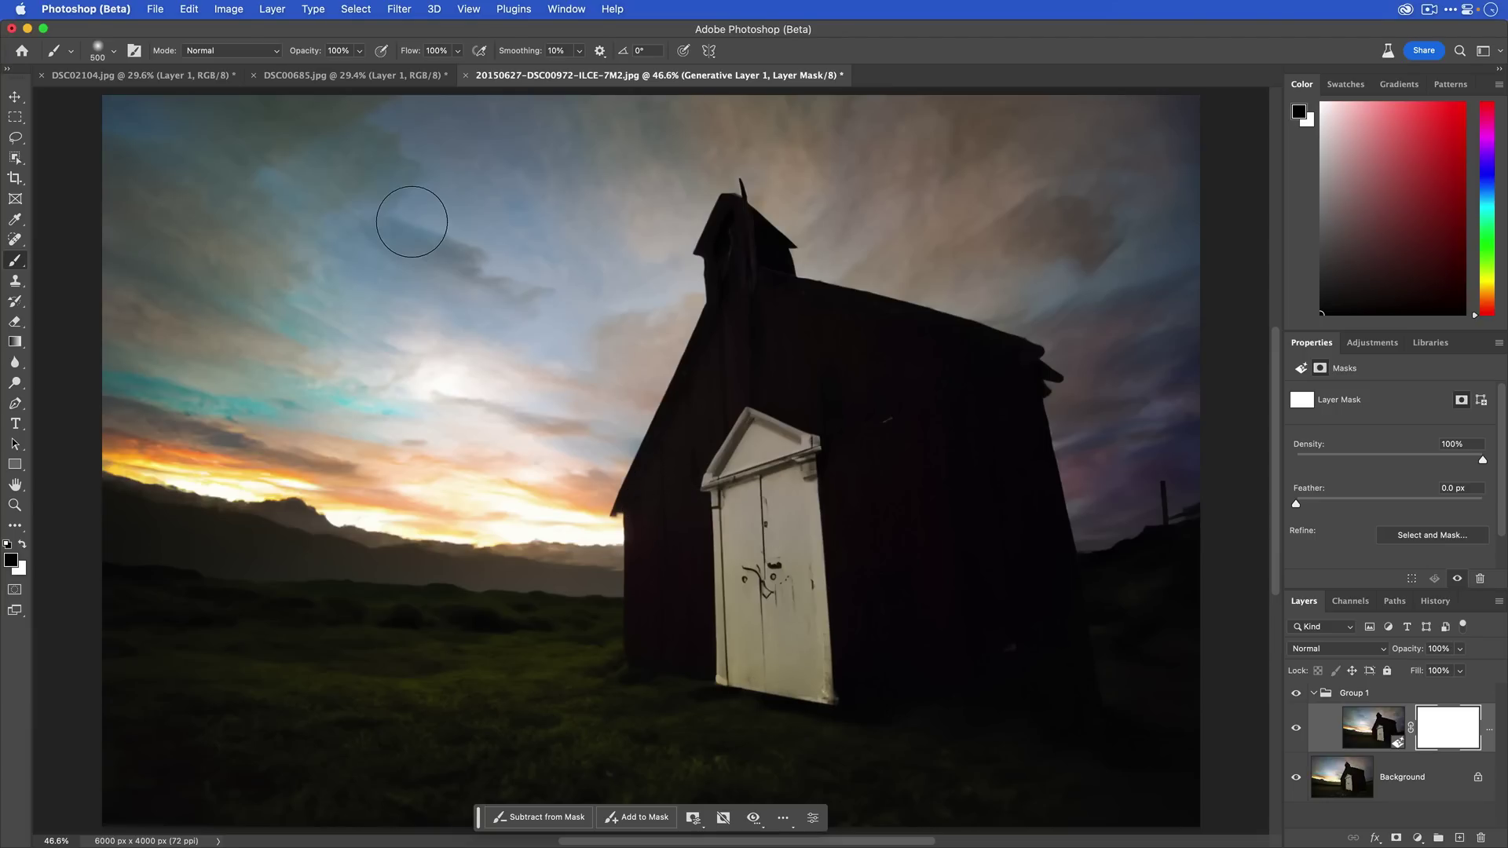
drag(312, 55, 292, 55)
mouse_move(656, 609)
mouse_down()
mouse_move(764, 562)
mouse_move(764, 619)
mouse_move(751, 539)
mouse_move(767, 662)
mouse_move(781, 498)
mouse_move(787, 680)
mouse_move(796, 650)
mouse_move(745, 643)
mouse_move(747, 475)
mouse_move(737, 491)
mouse_move(787, 476)
mouse_move(782, 559)
mouse_up()
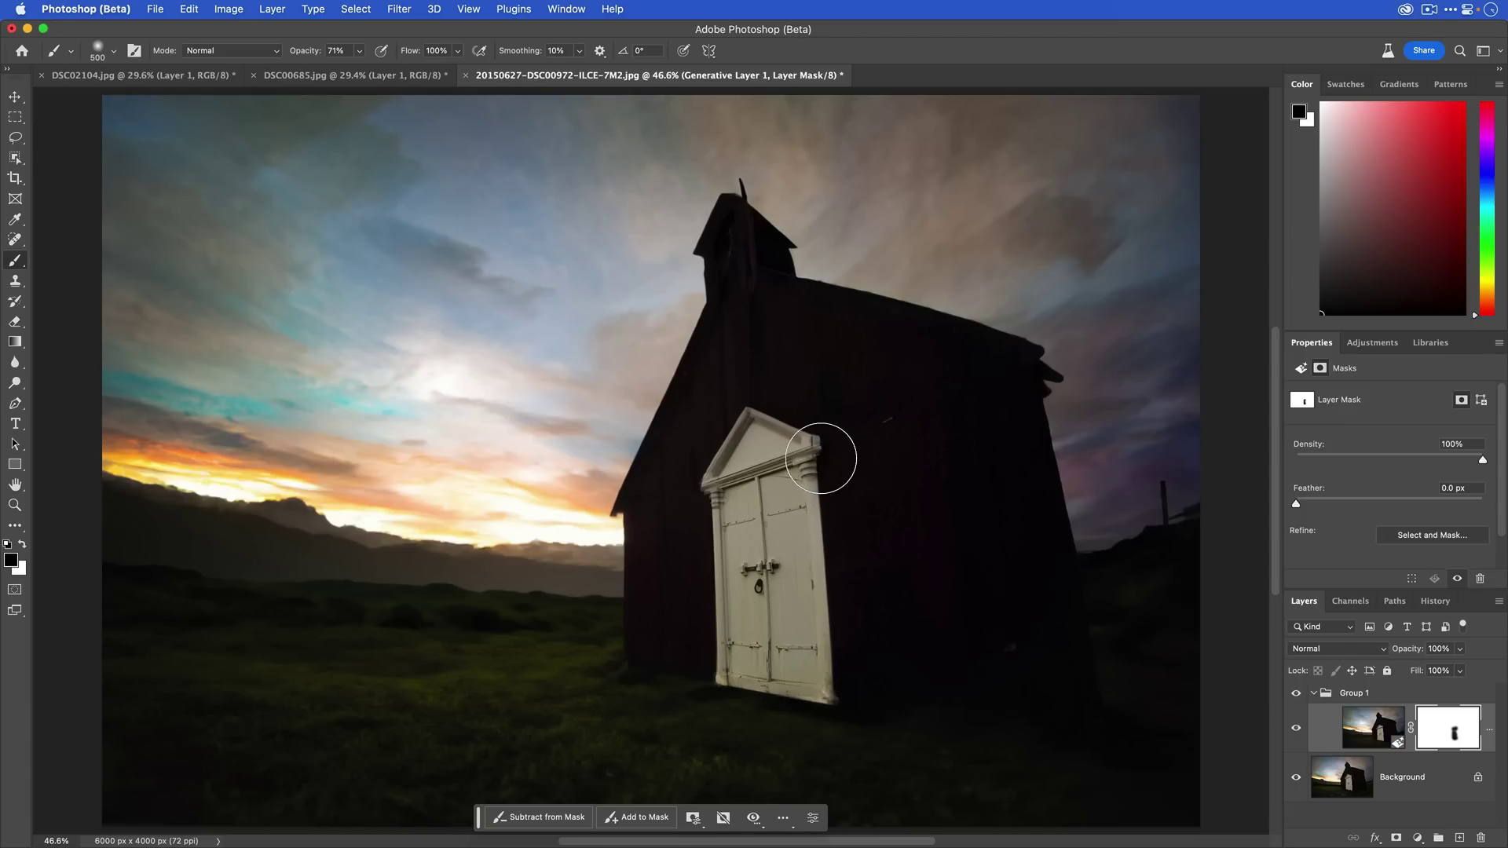
key(x)
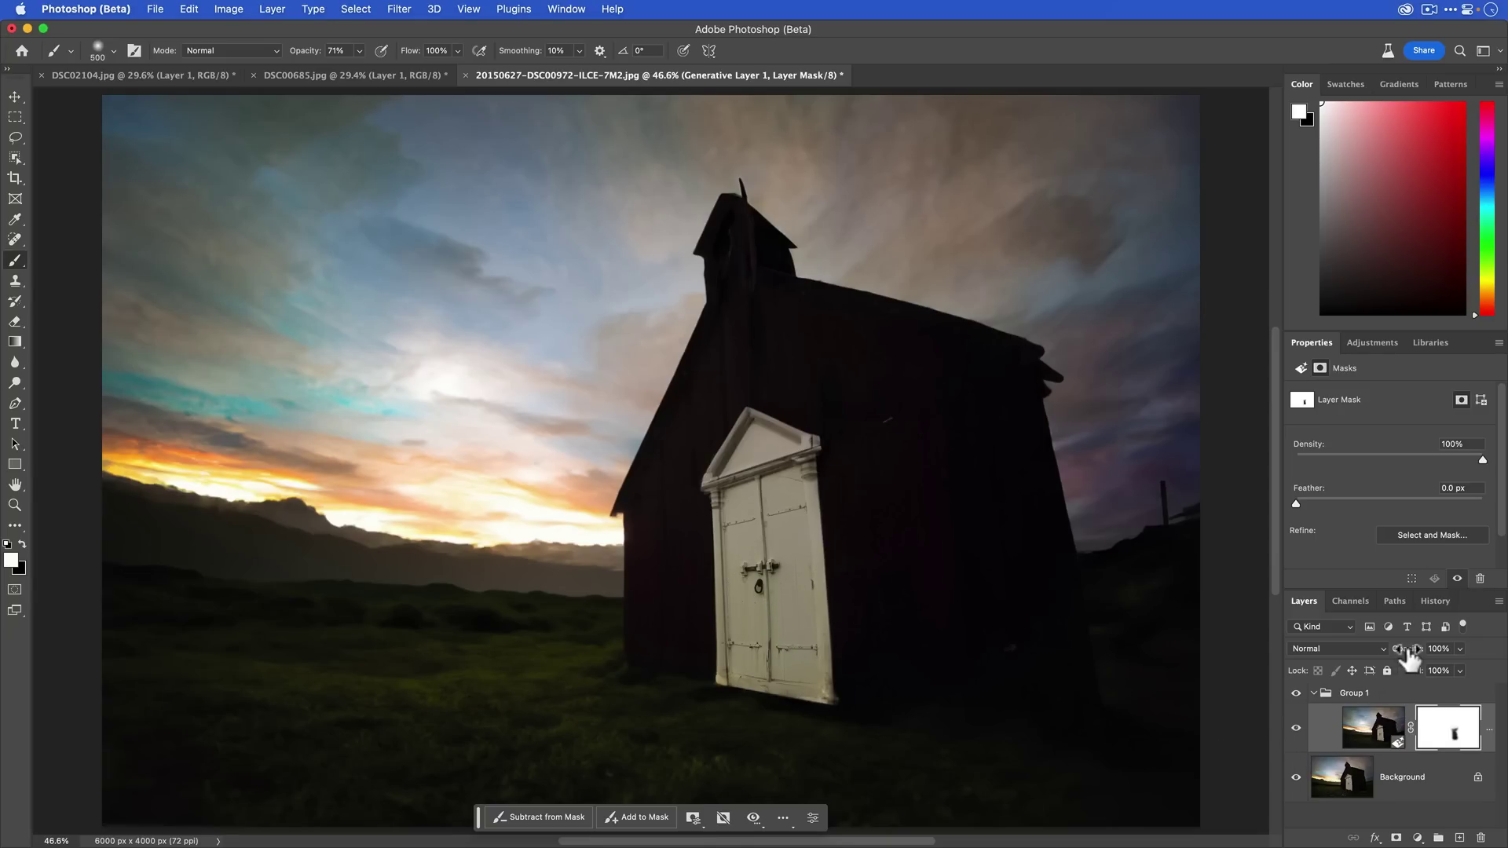
drag(1410, 660, 1401, 658)
drag(1396, 653, 1363, 662)
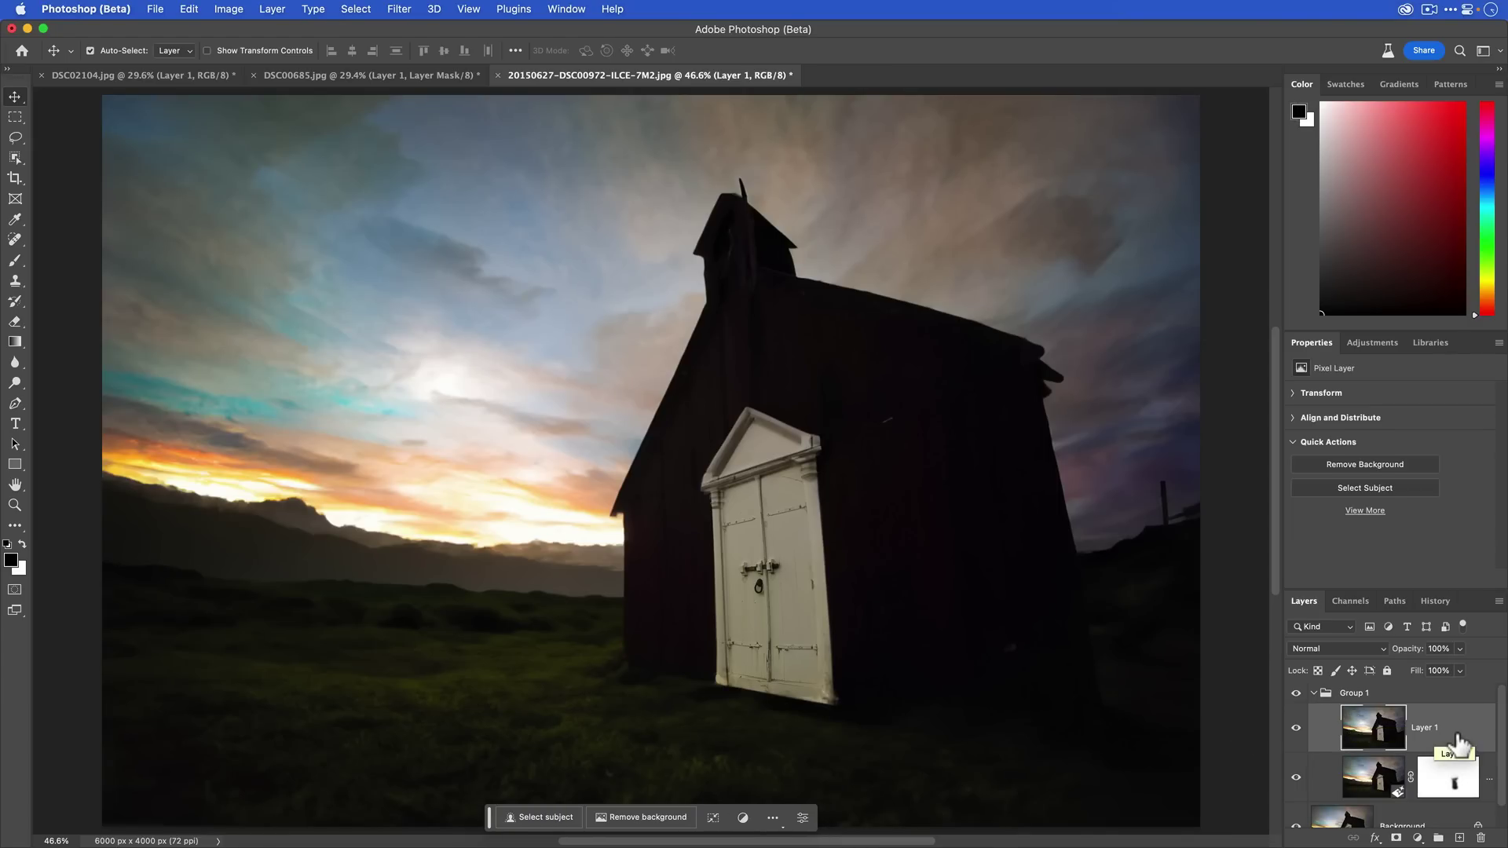
Step: Move the stamped Layer 1 above Group 1, collapse the group, and toggle its visibility to compare
drag(1464, 732, 1370, 688)
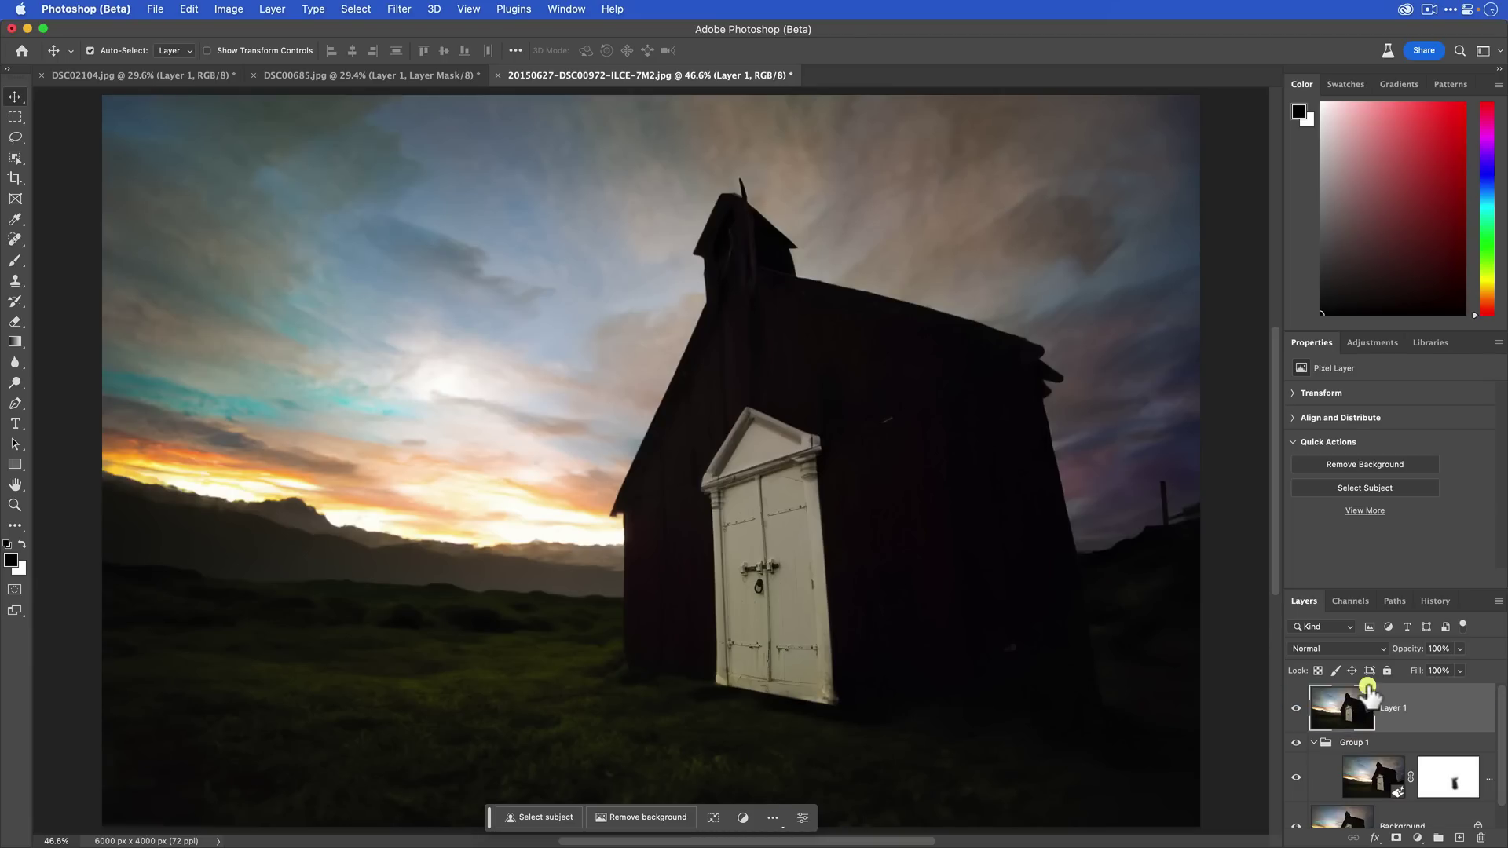
click(1298, 742)
click(1300, 743)
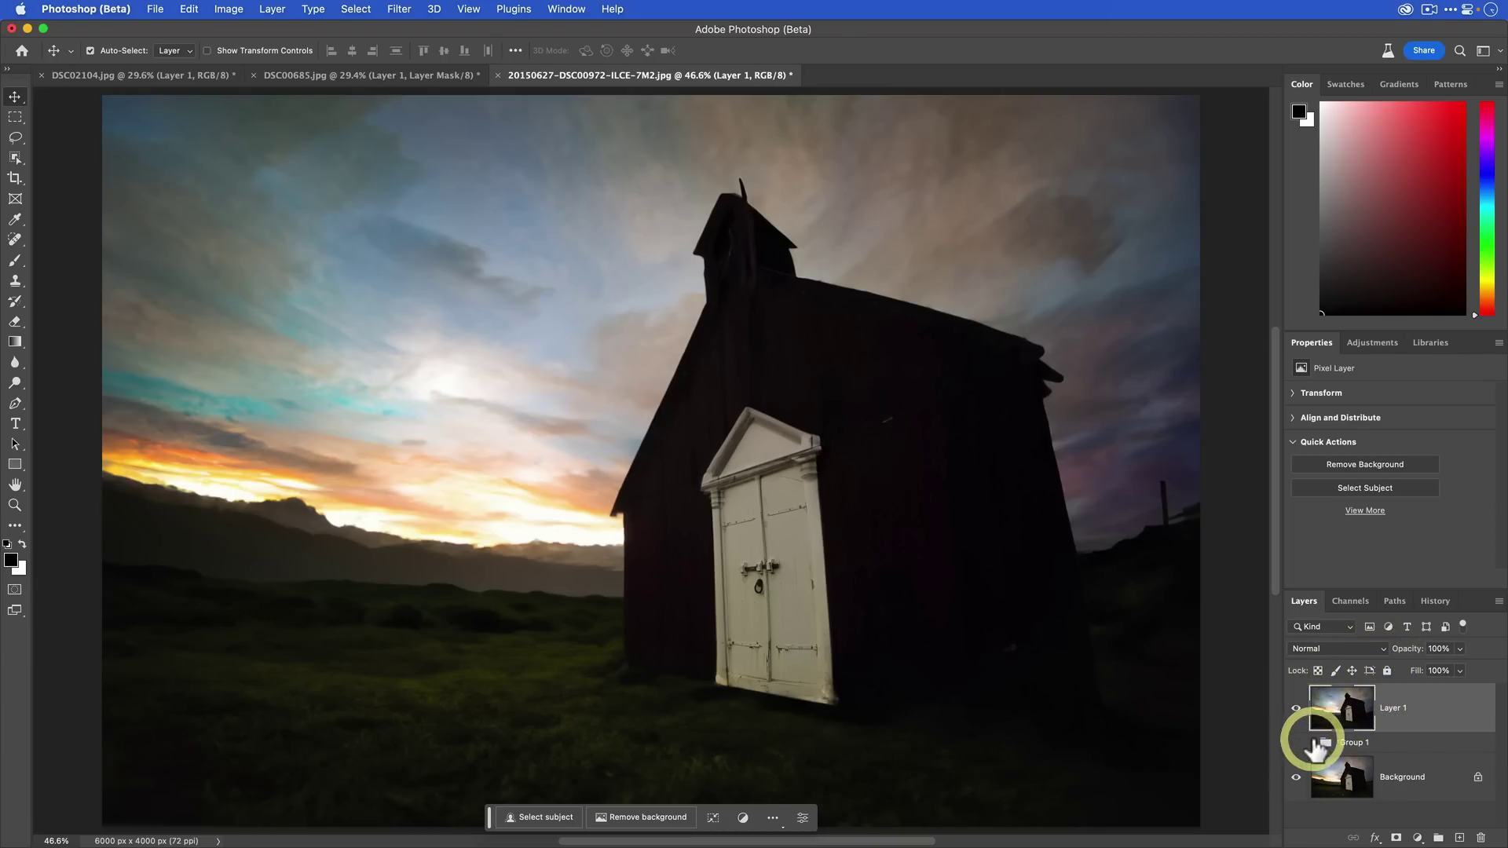
click(1296, 742)
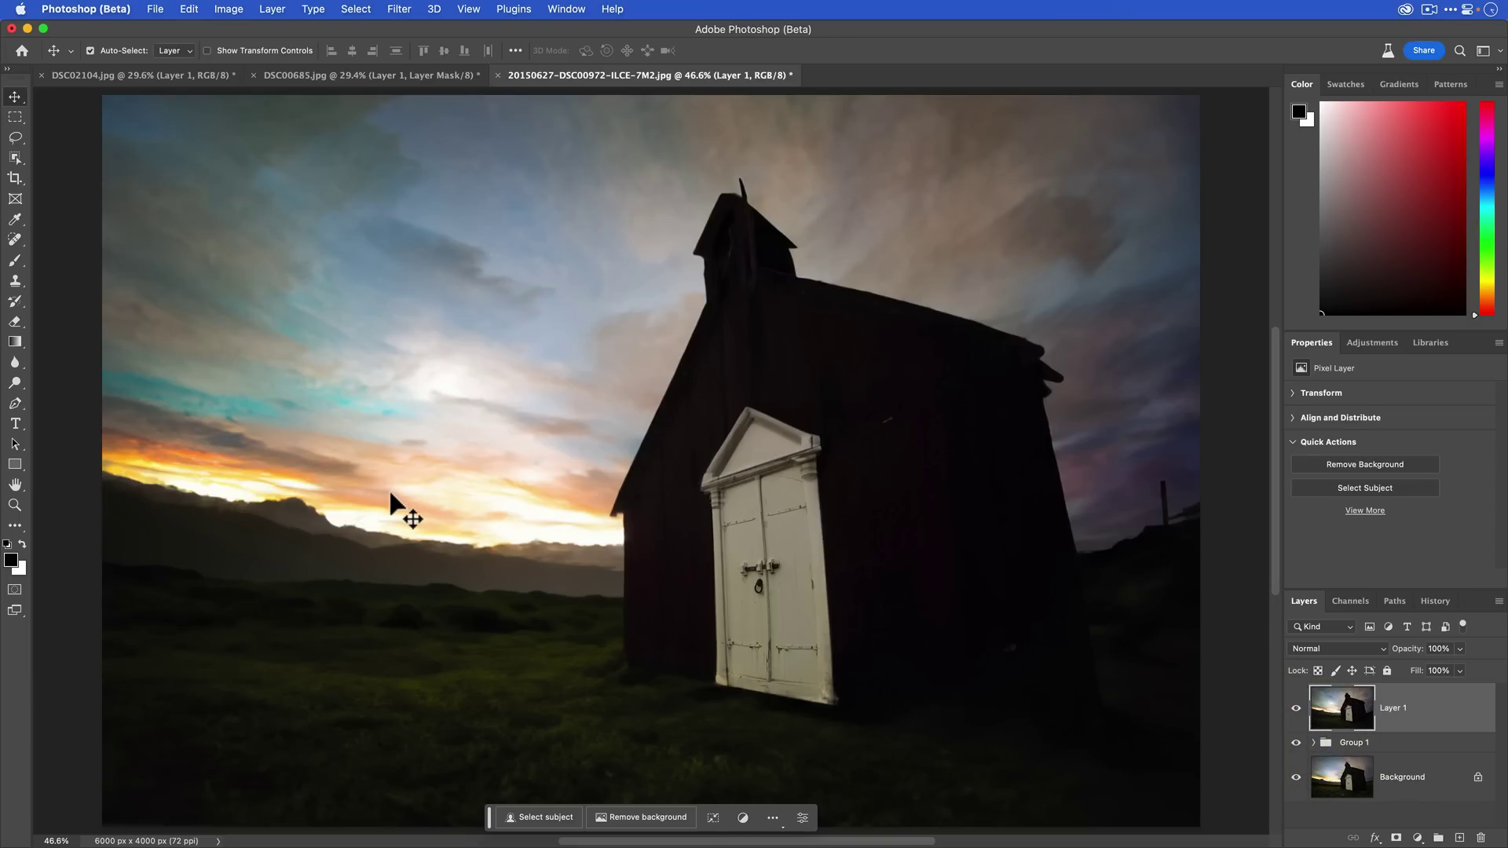
Step: Set up a Gaussian Blur on Layer 1 with a radius of about 21.9 pixels
click(397, 11)
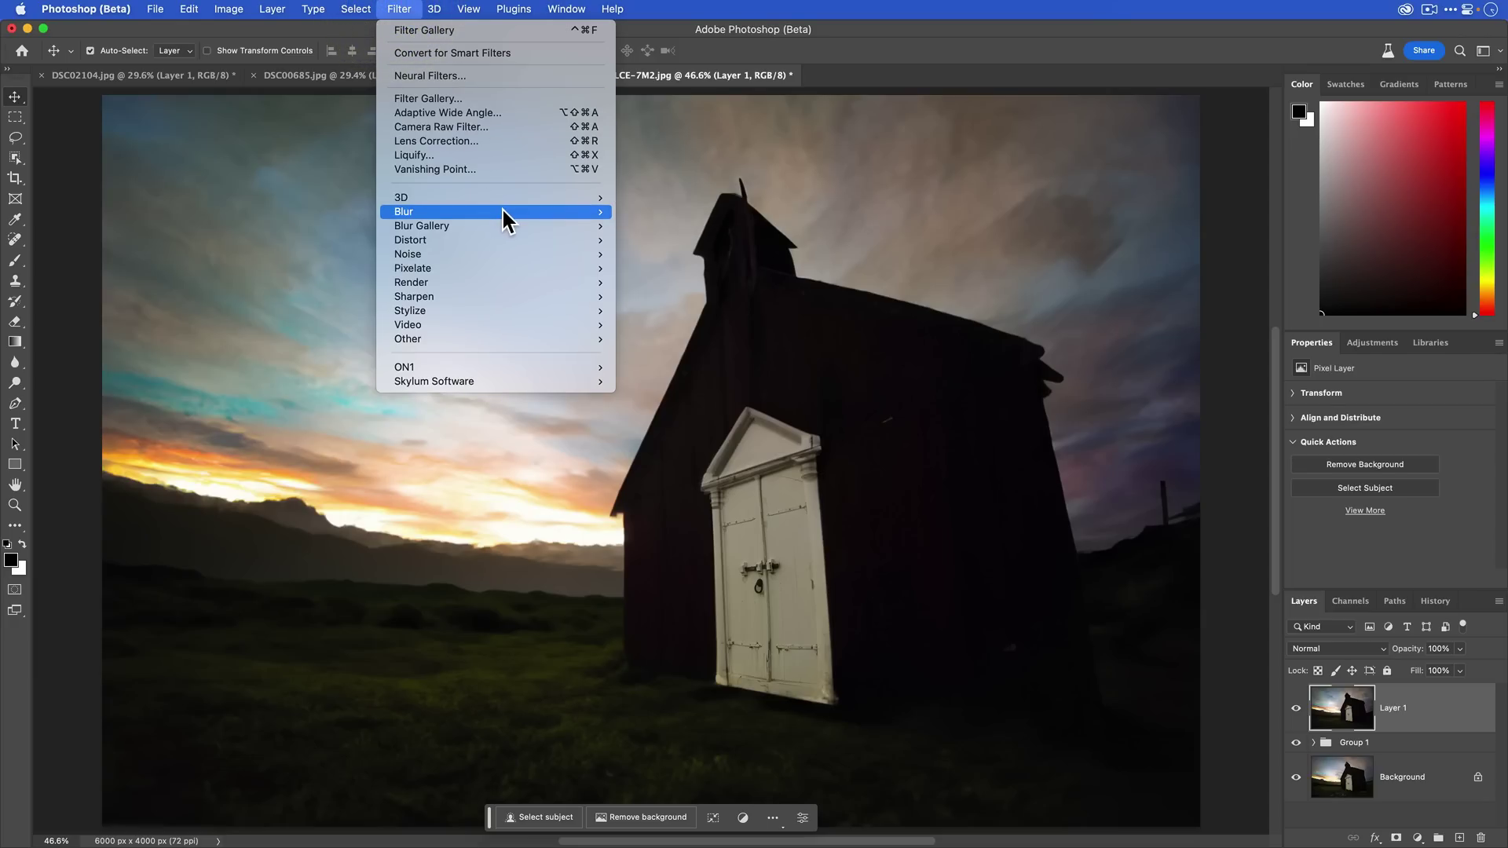
mouse_move(502, 212)
click(707, 282)
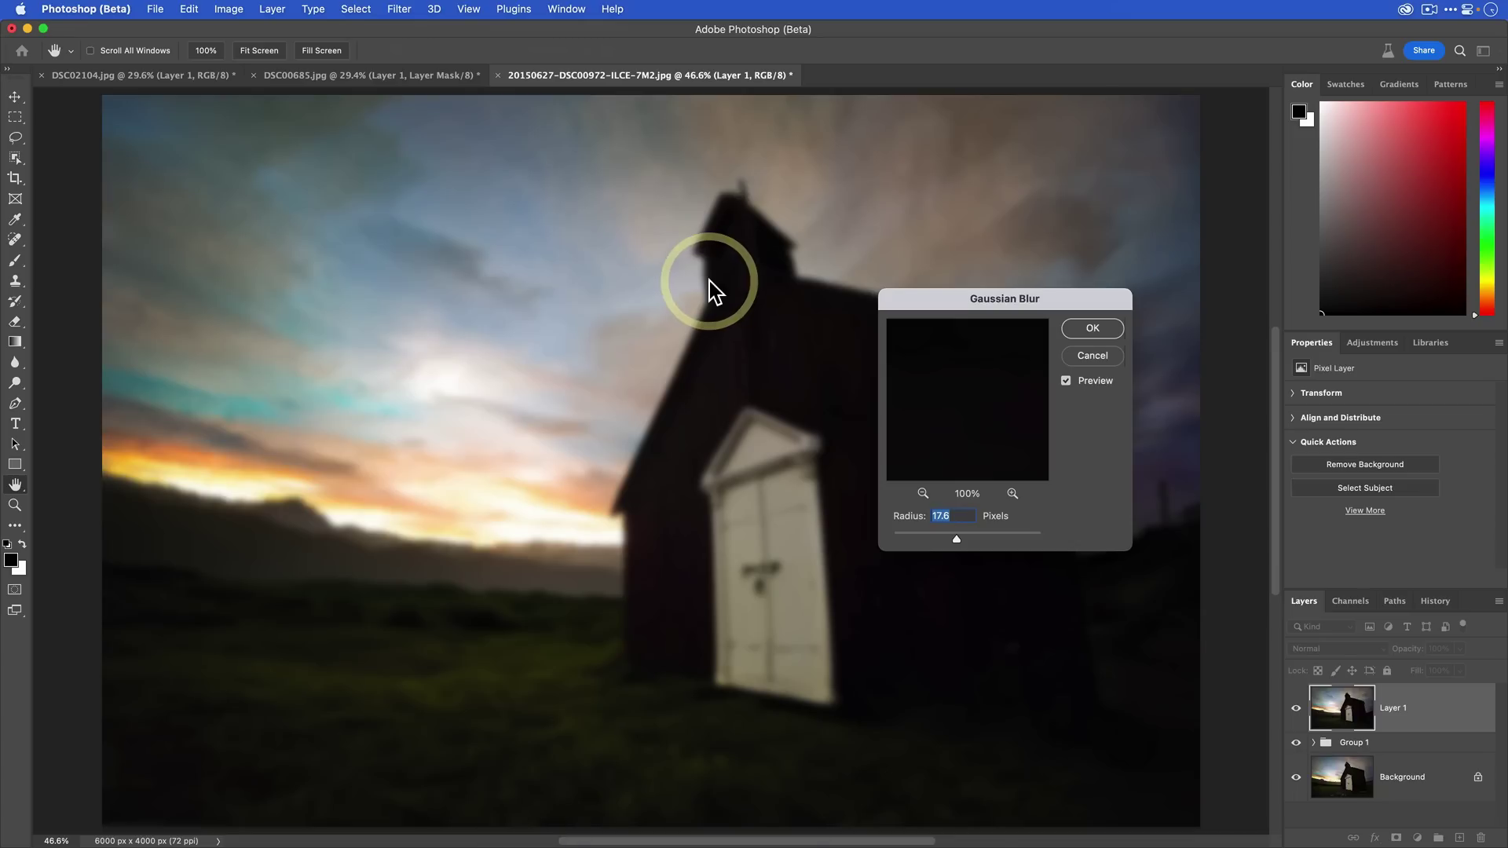
click(960, 538)
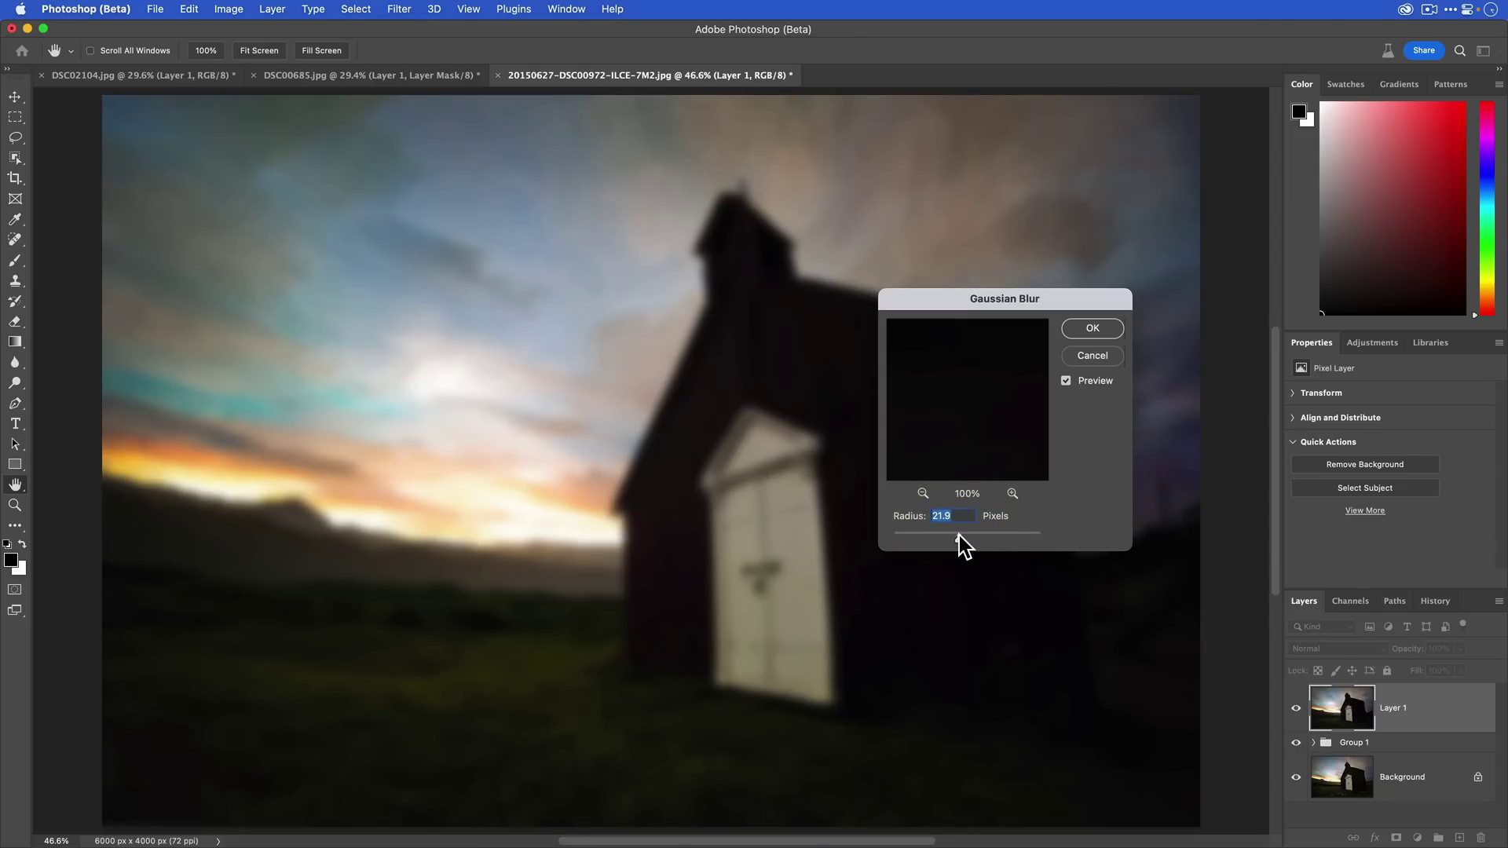
click(959, 538)
Step: Confirm the 21.9-pixel blur, then blend Layer 1 in Soft Light at 55% opacity
click(1085, 328)
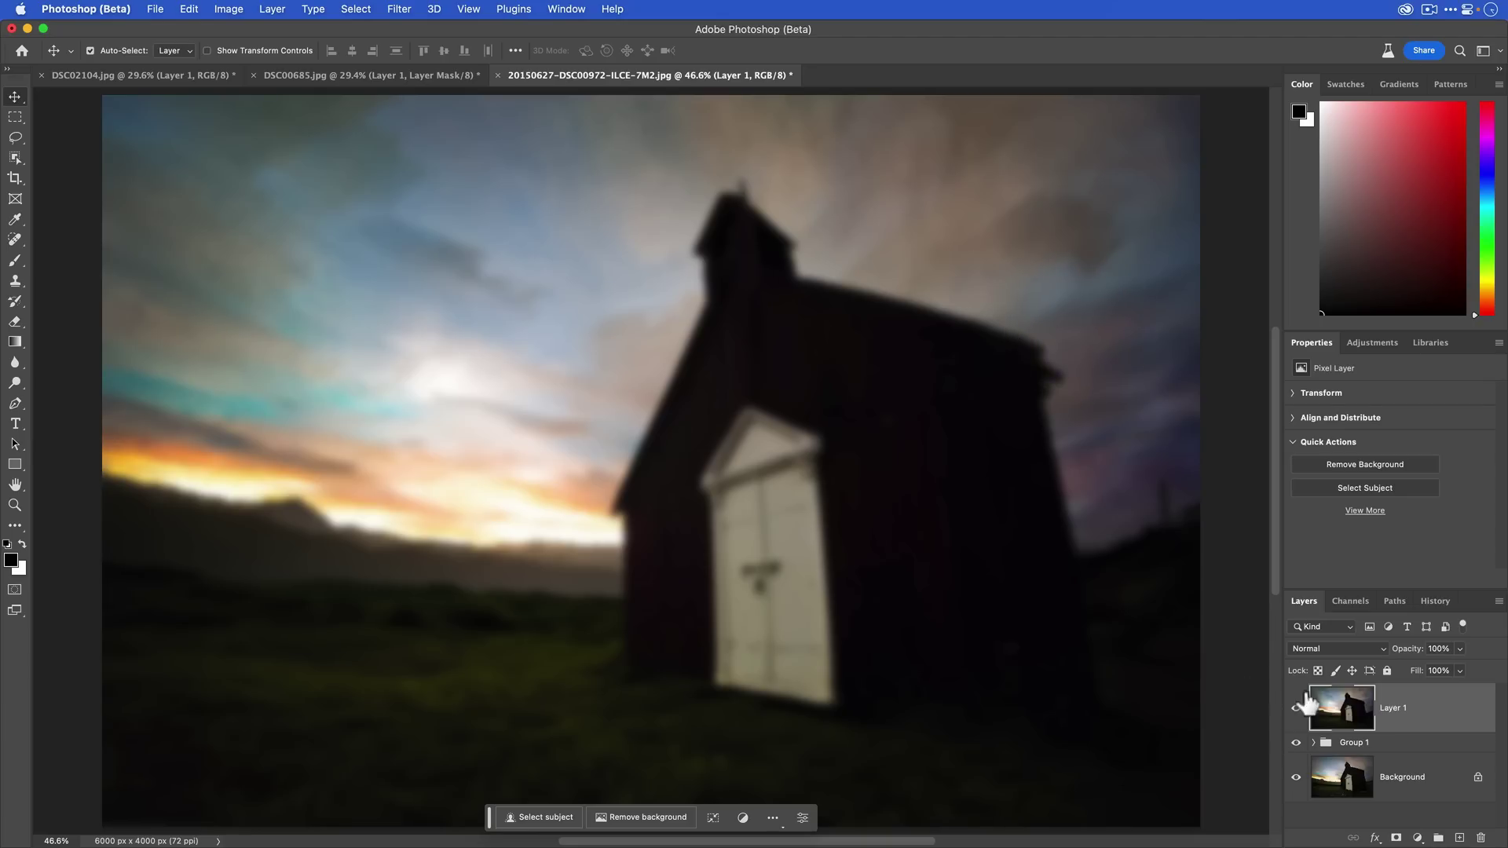
click(1364, 652)
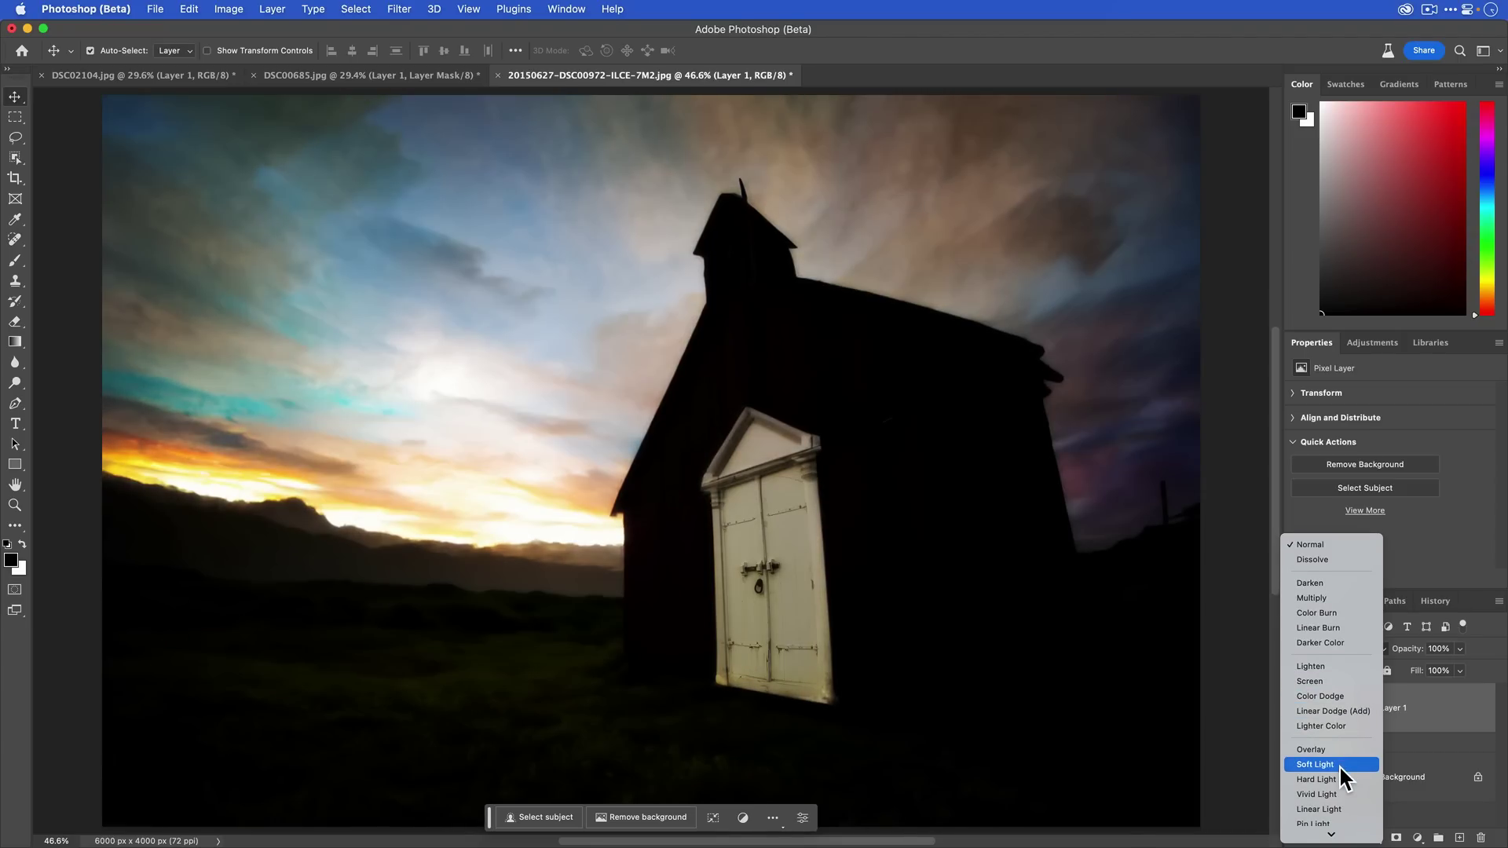
click(1339, 765)
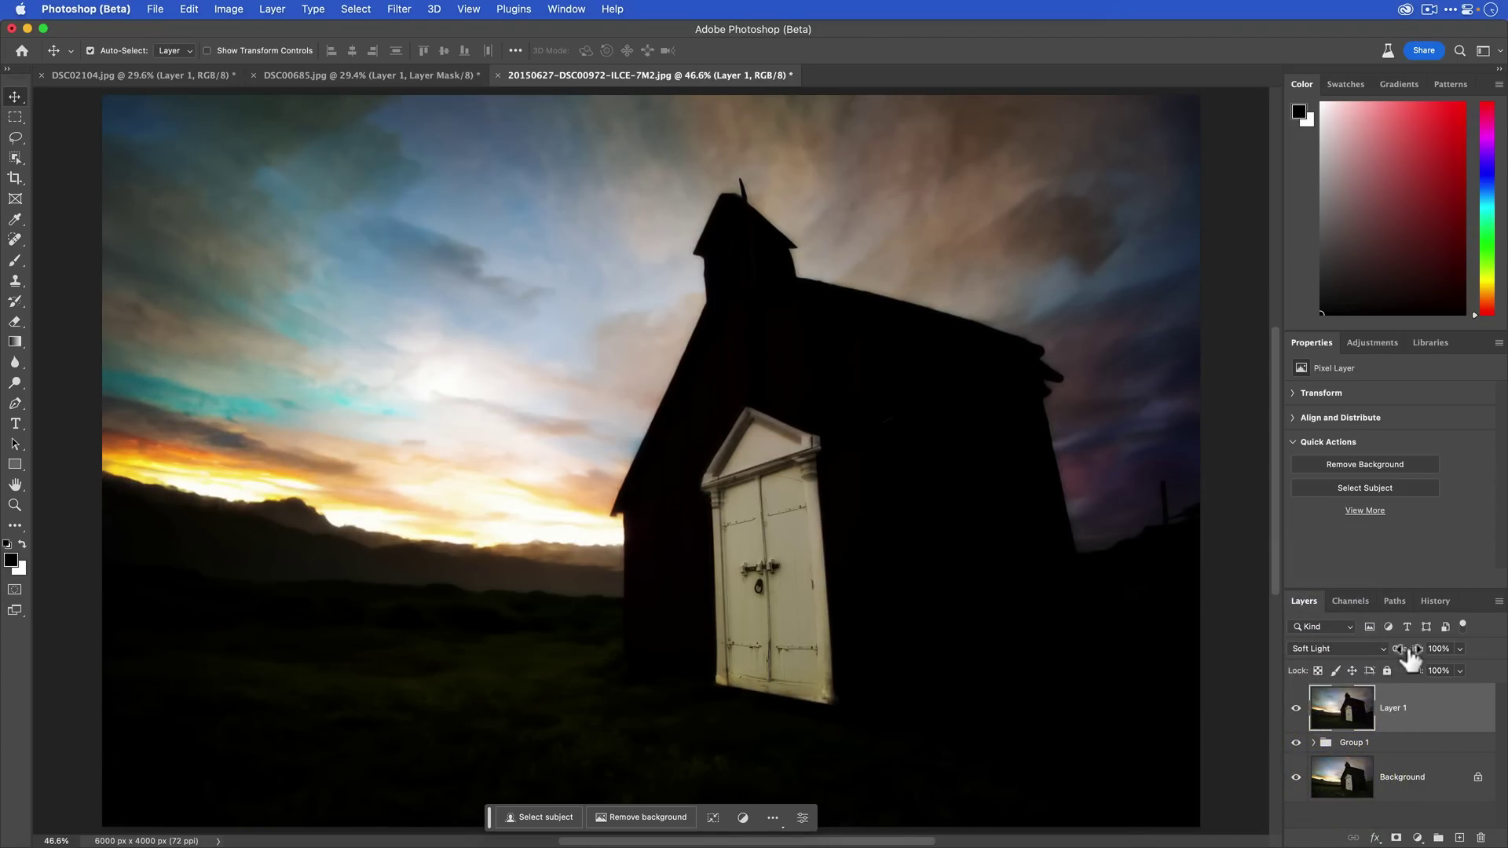
drag(1412, 658, 1374, 656)
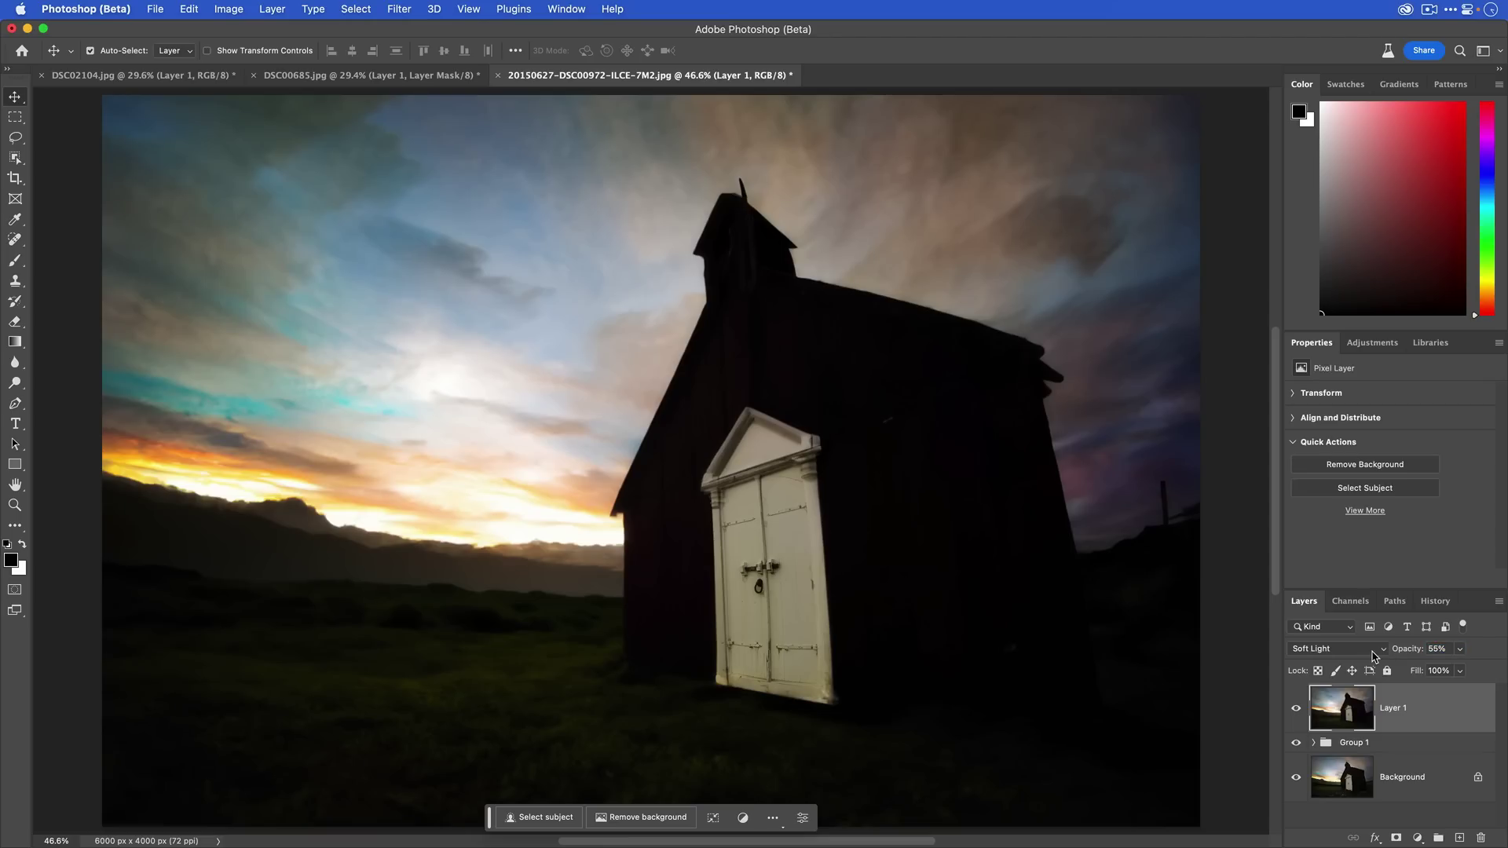